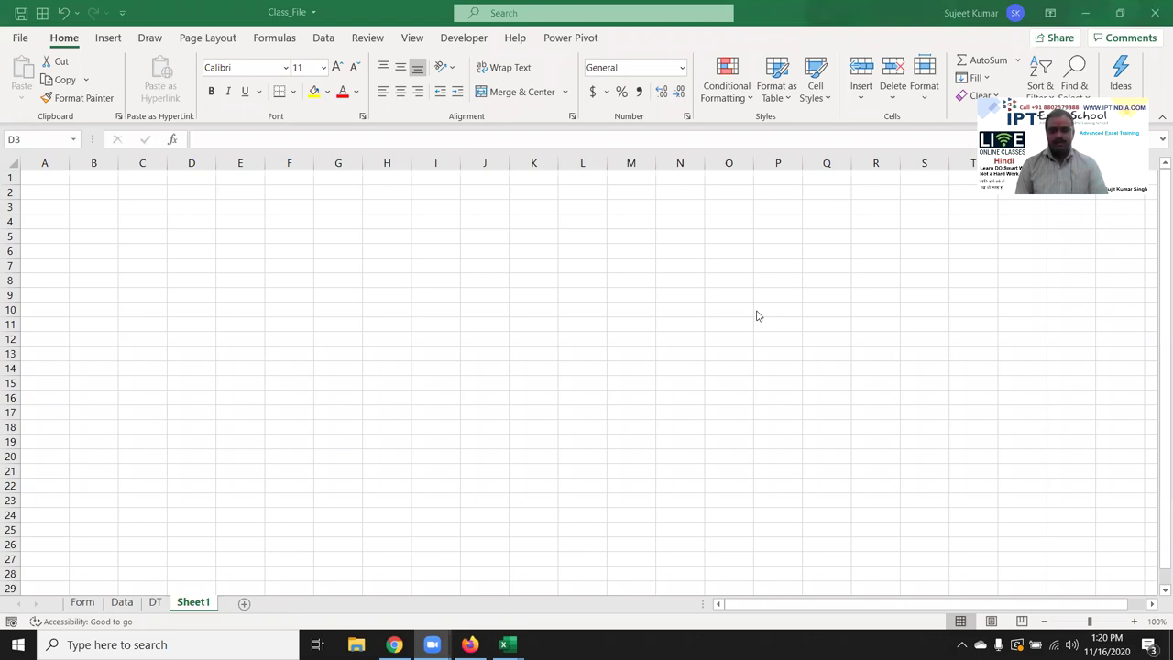
- Bring the workbook into focus and switch to the DT sales data sheet
click(152, 608)
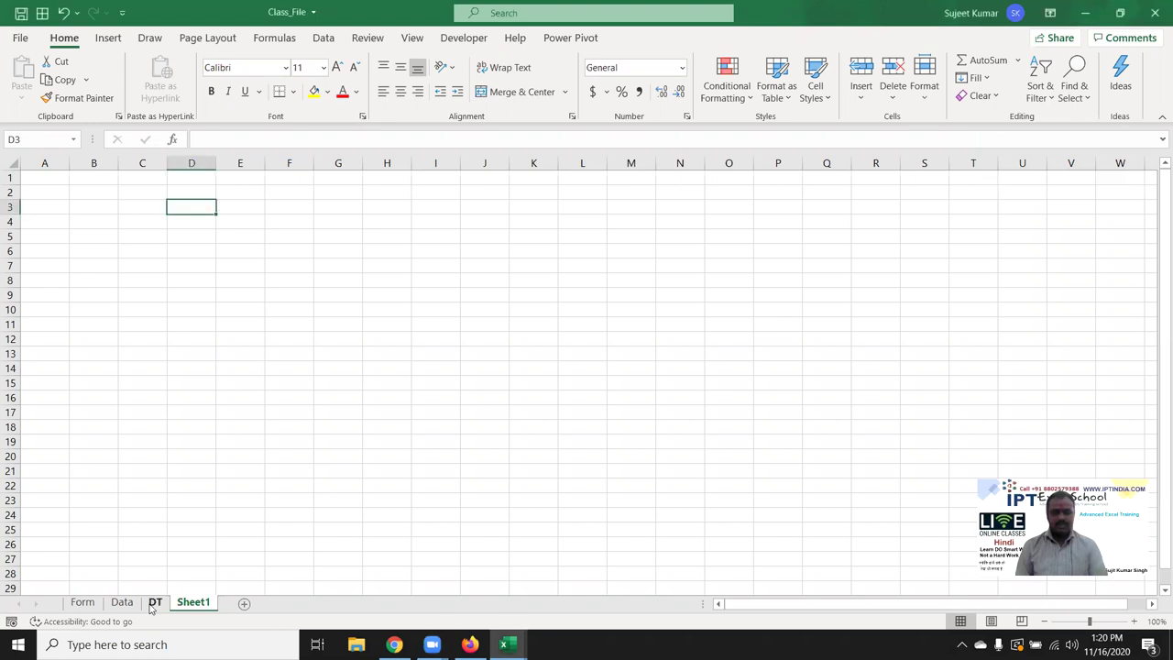
click(154, 603)
click(243, 253)
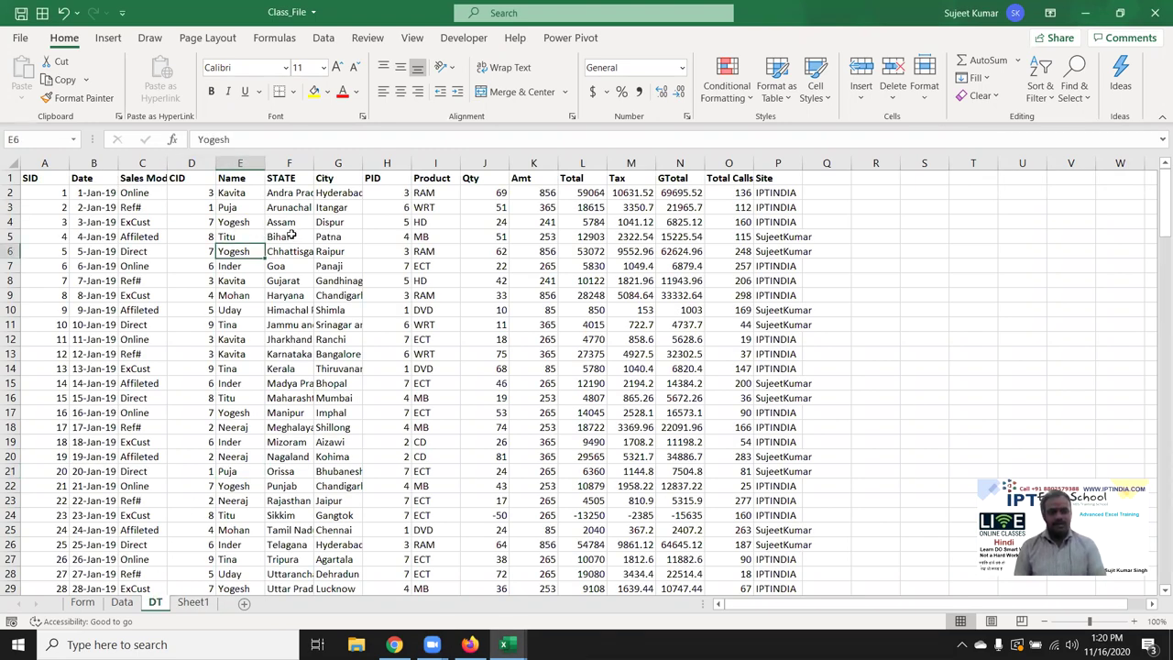
- Inspect cells in the STATE, City and Name columns, ending on empty cell S5
click(289, 235)
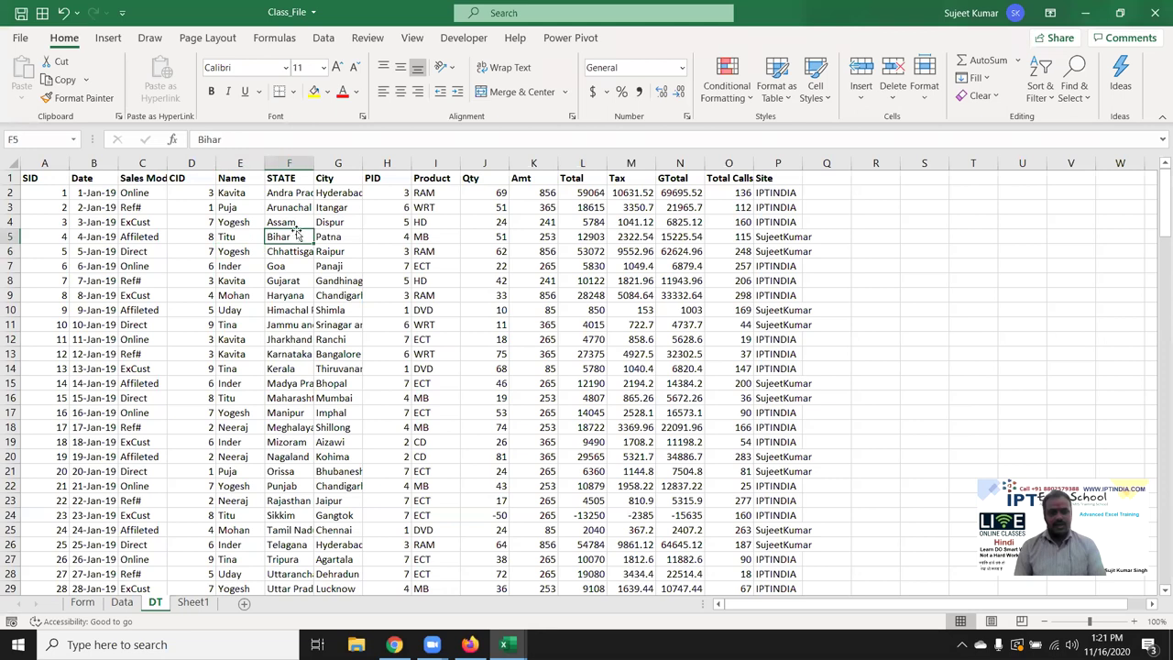
click(353, 238)
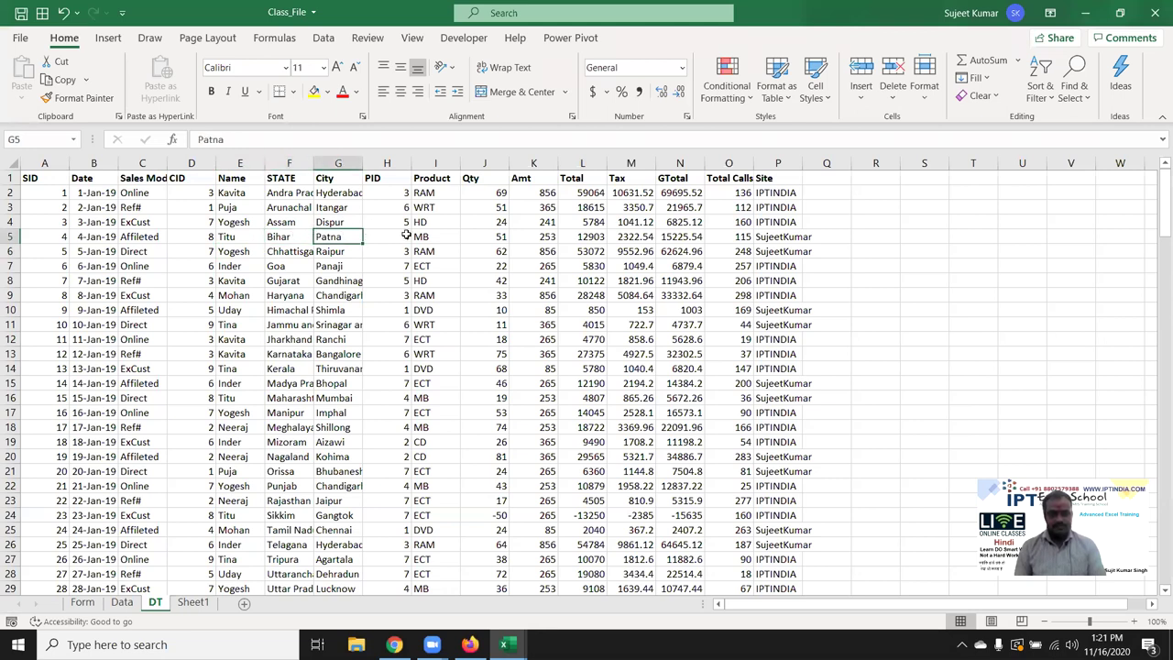
click(240, 251)
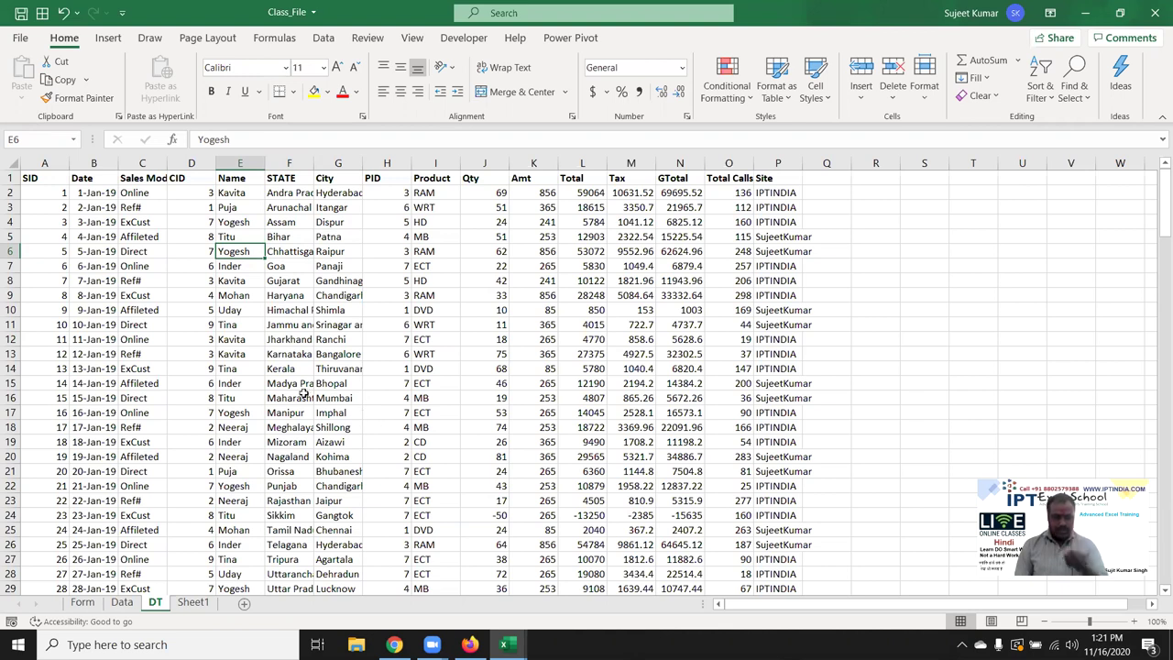
click(249, 396)
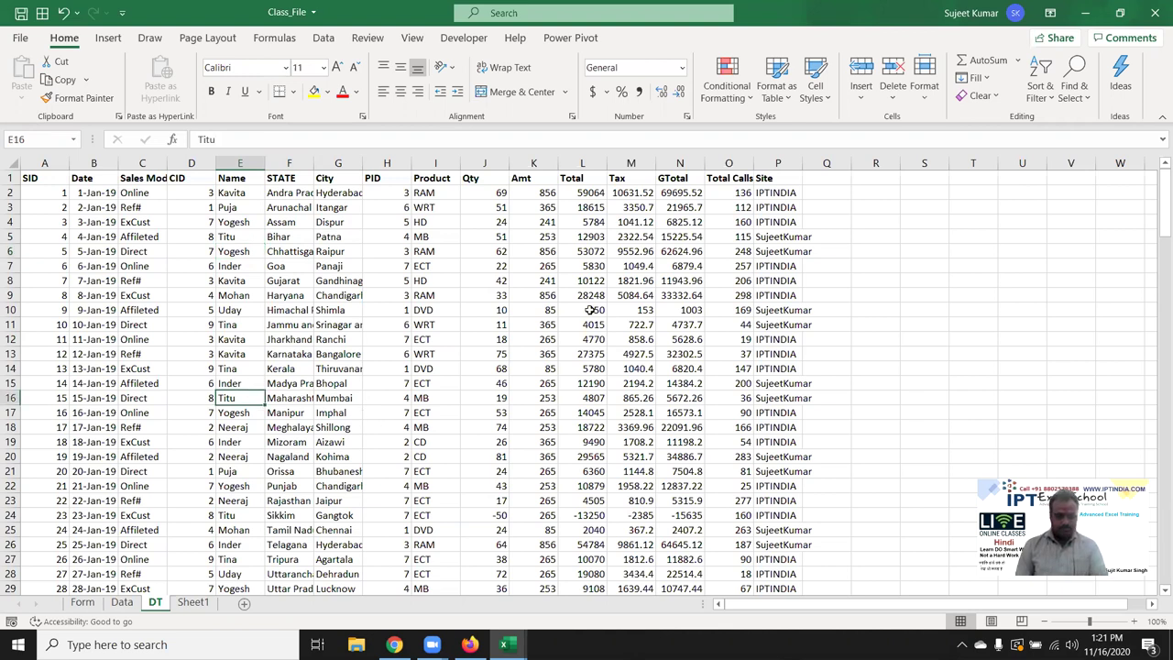
click(904, 231)
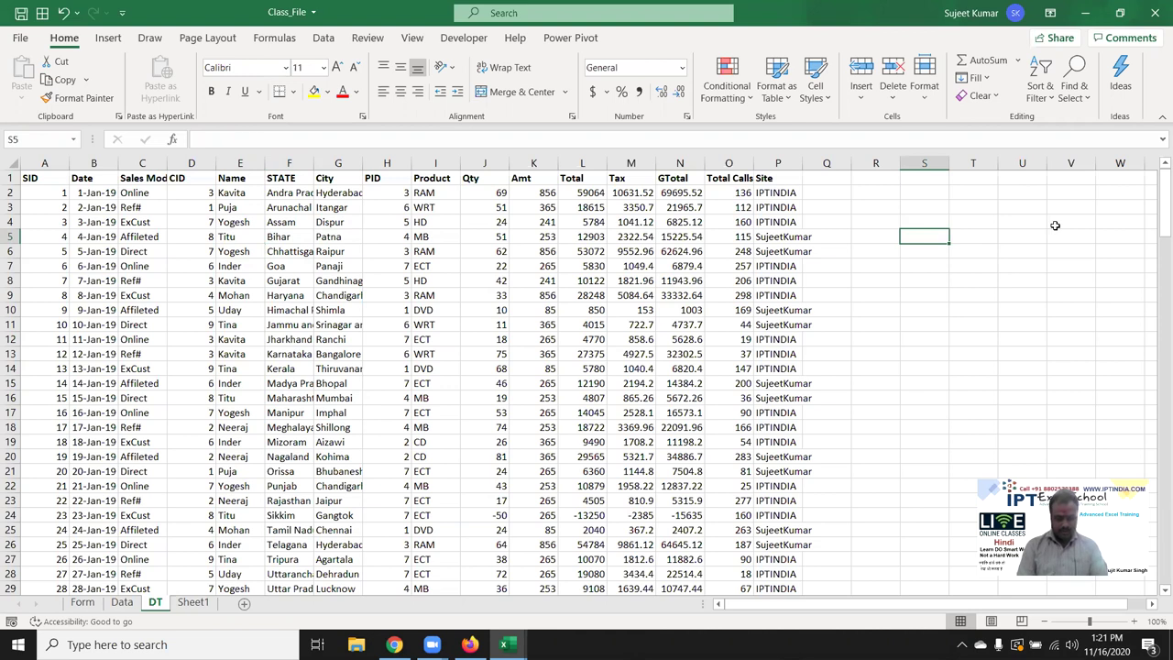
- Enter a first name in S5 and overwrite E19 with that person's full name
text(Puneet)
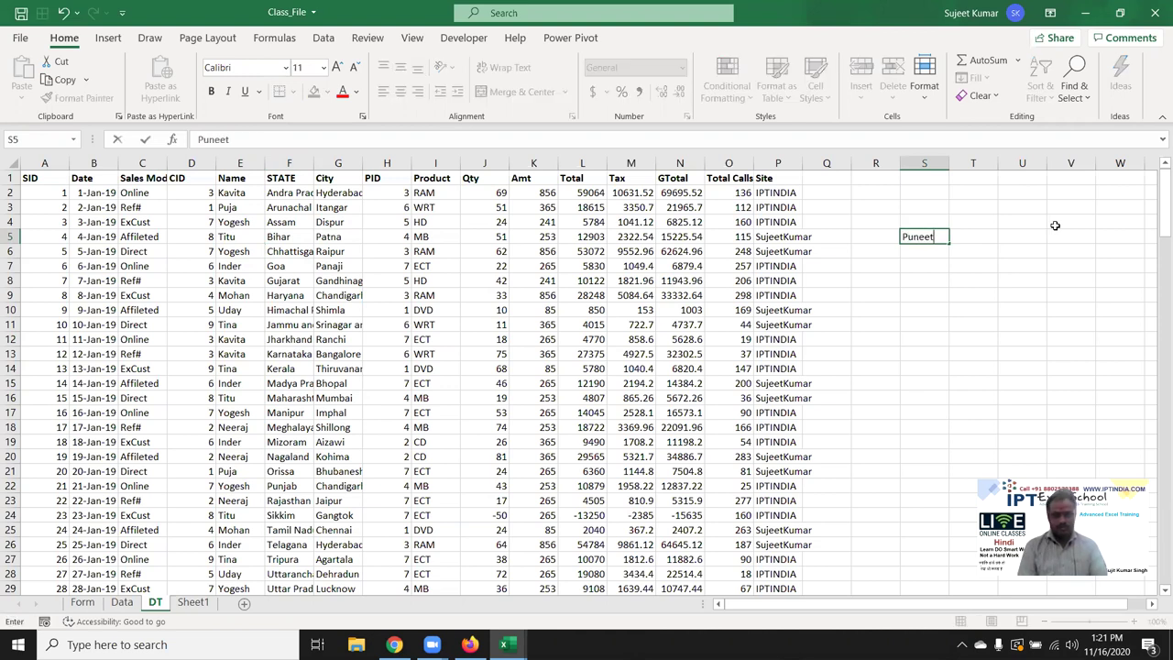
click(976, 294)
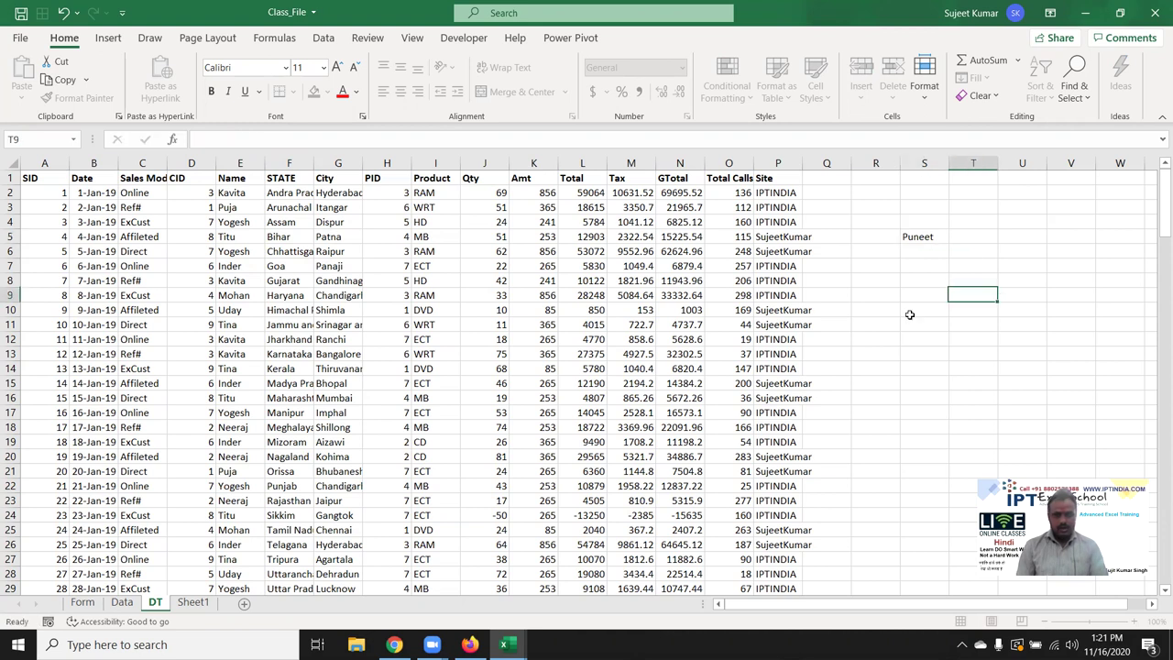
click(252, 441)
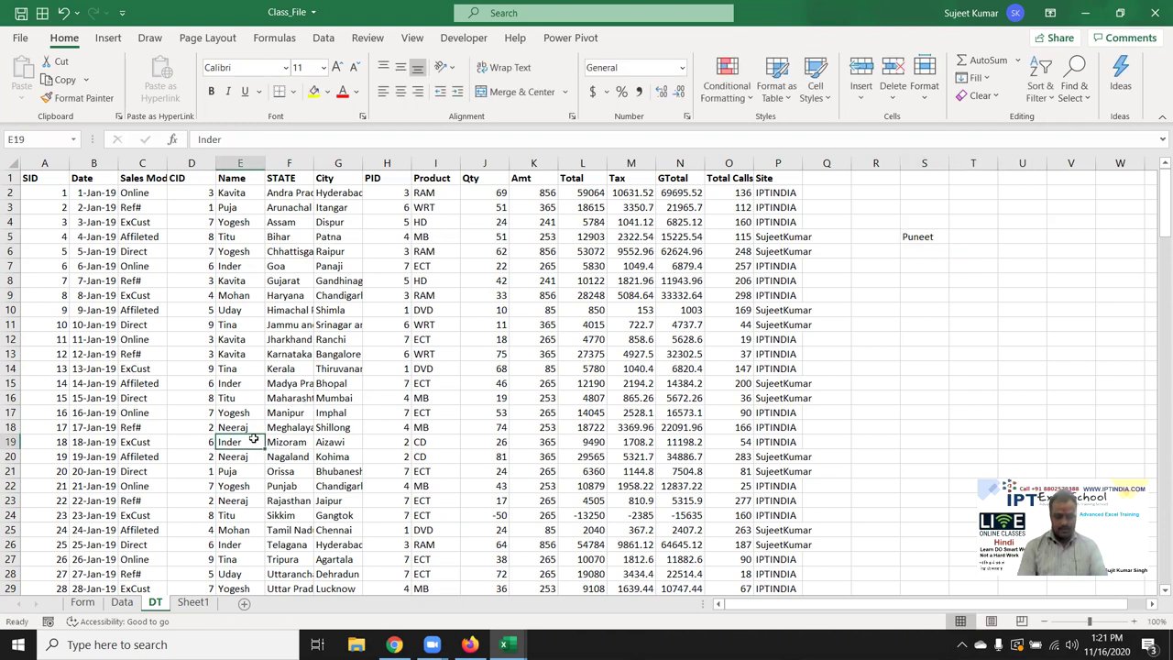
text(Puja)
key(BackSpace)
text(ee)
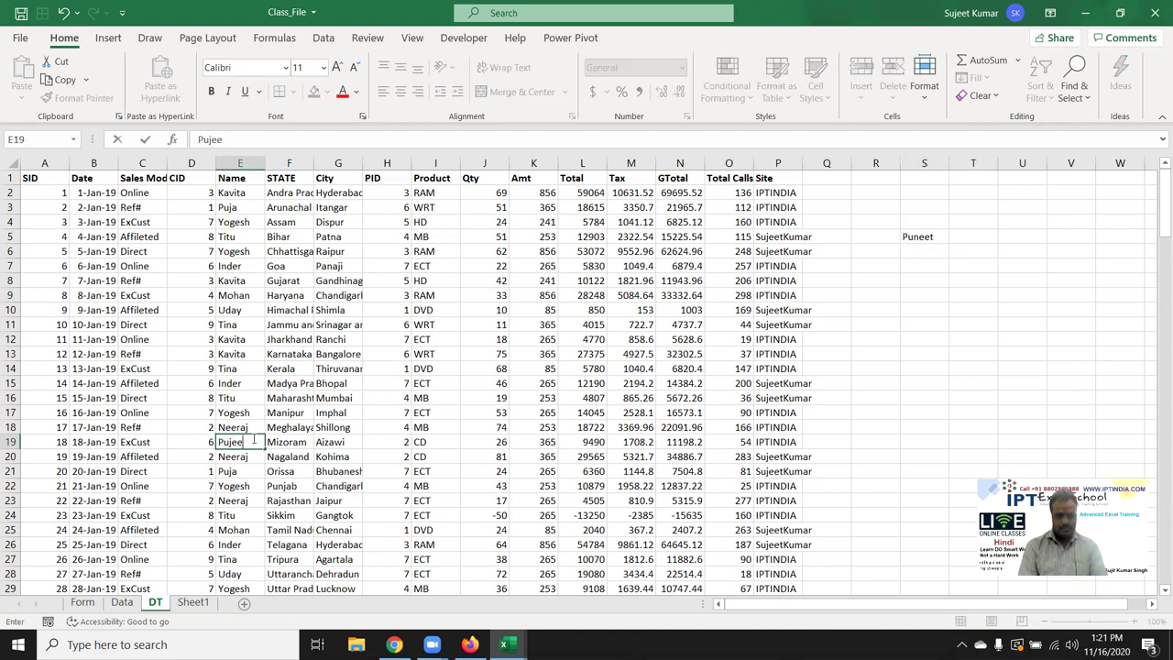
text(neet Sharma)
key(Return)
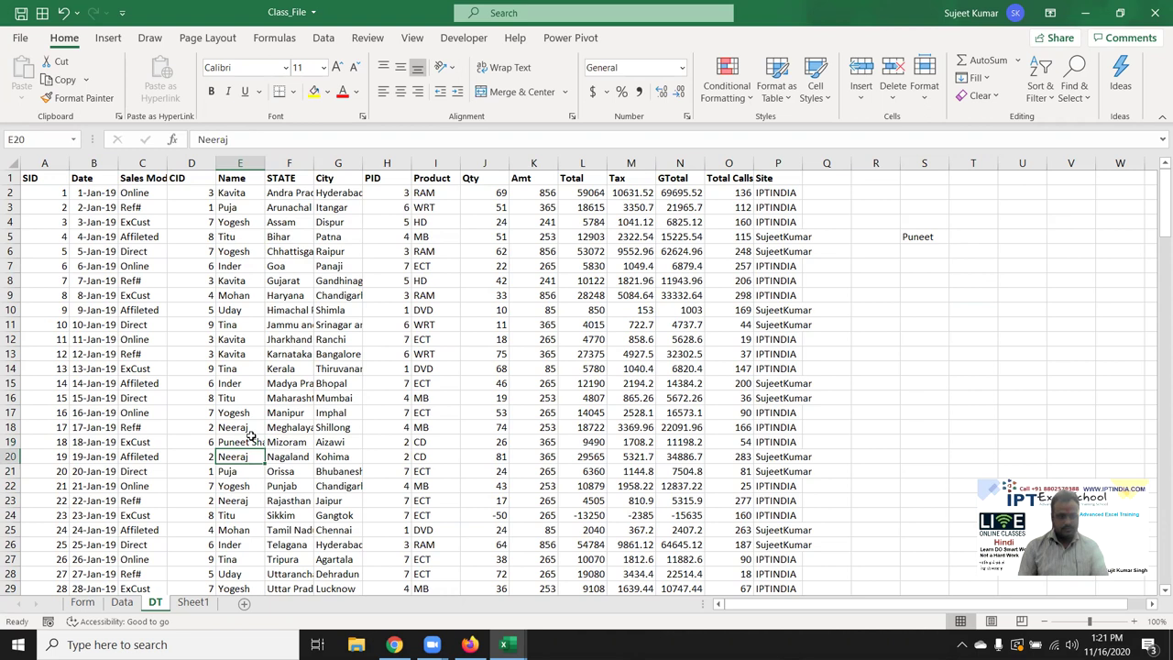
click(252, 444)
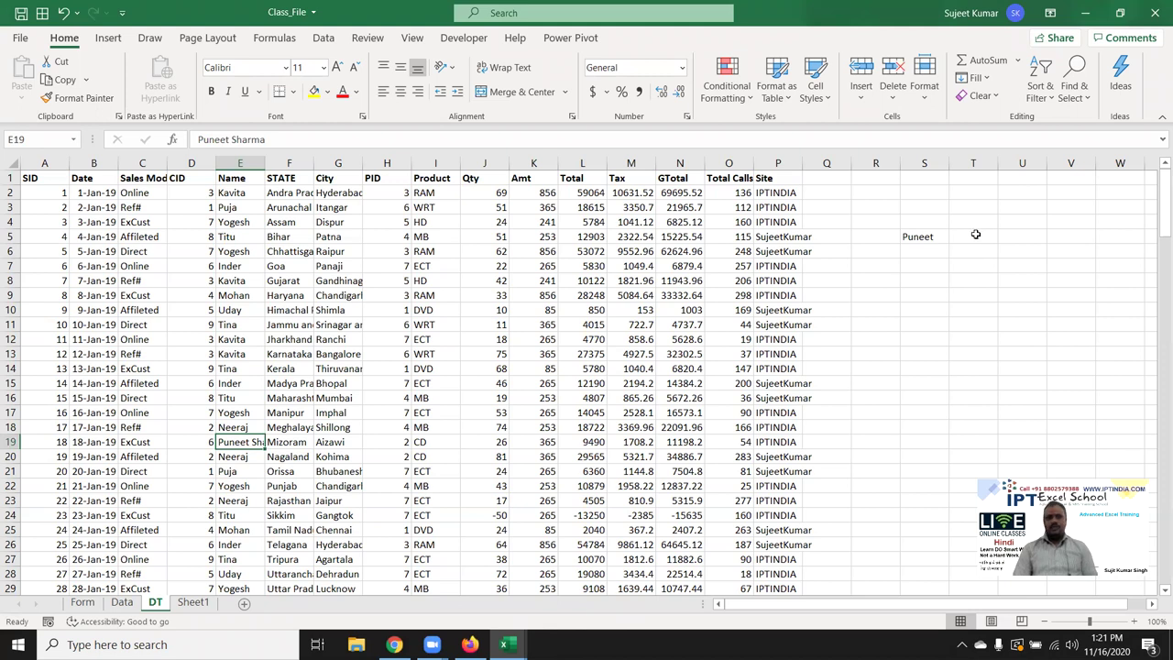
click(916, 235)
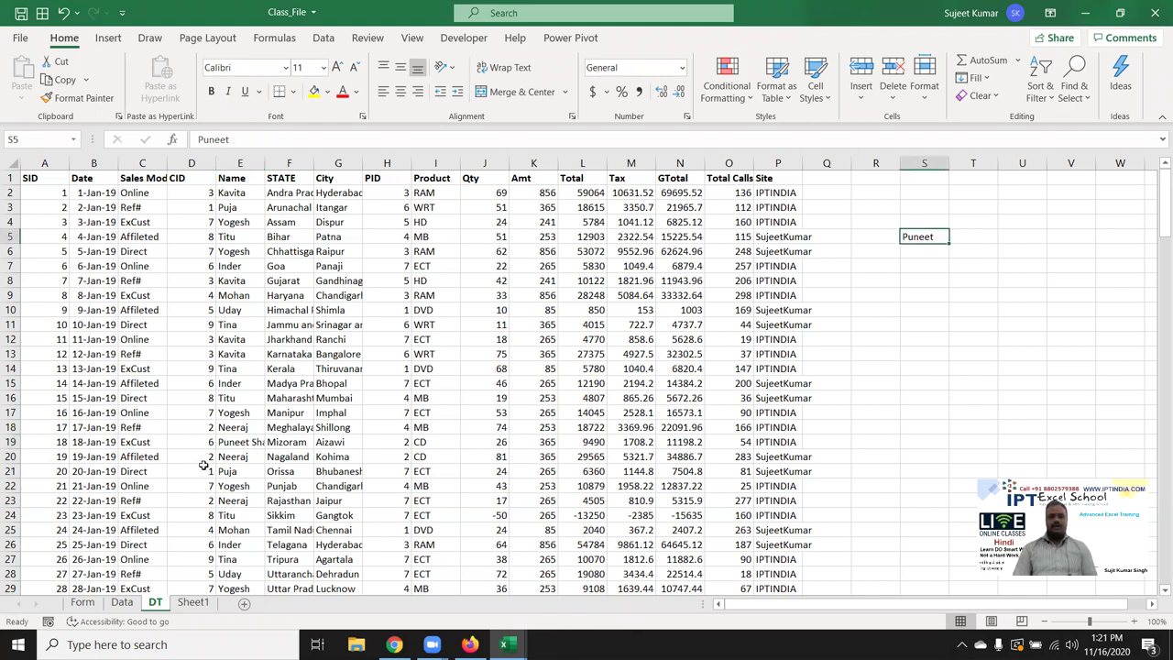
- Enter =VLOOKUP(S5,E:J,6,0) in T5, which shows #N/A
click(960, 237)
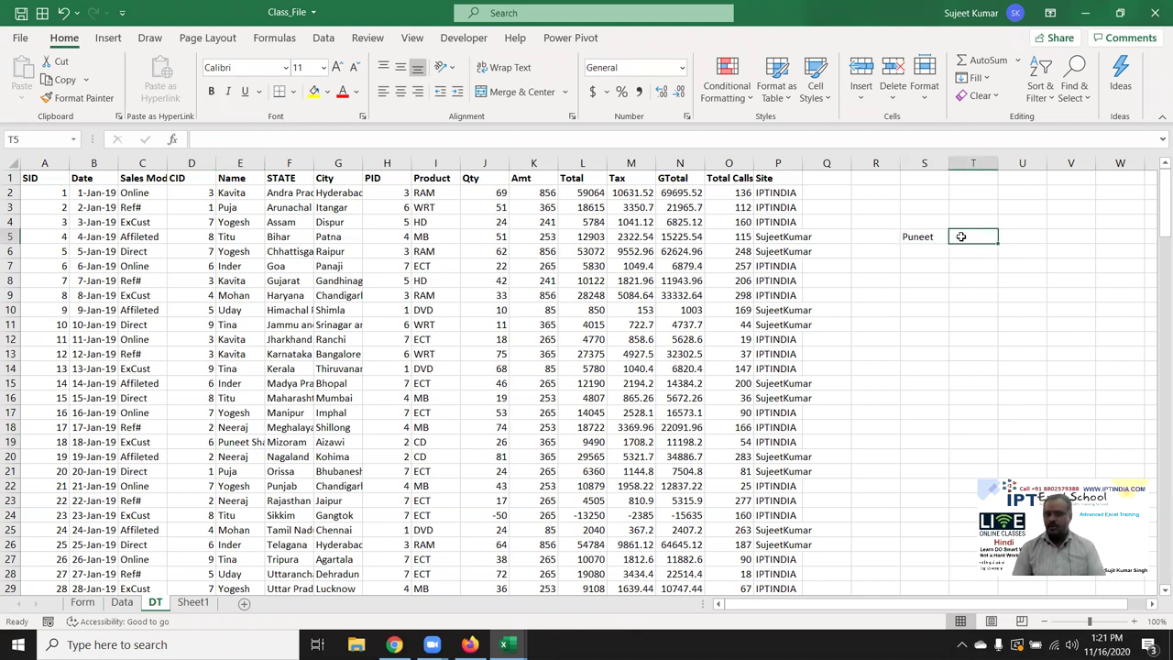
text(=vl)
key(Tab)
click(917, 237)
text(,)
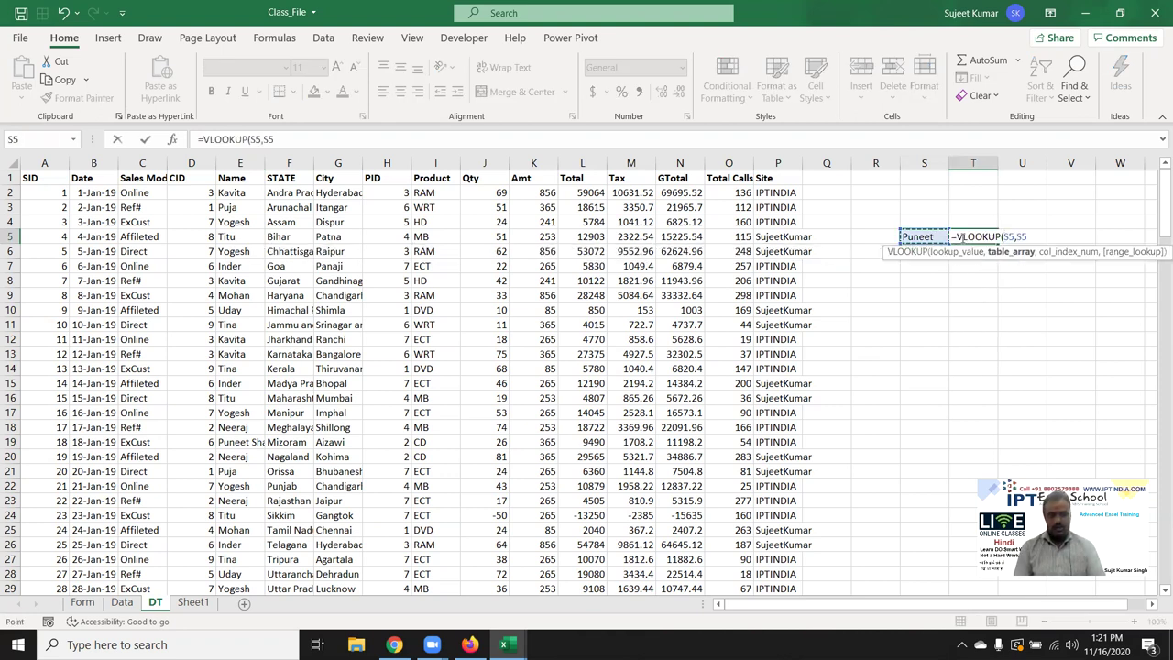
click(240, 236)
drag(240, 163, 485, 163)
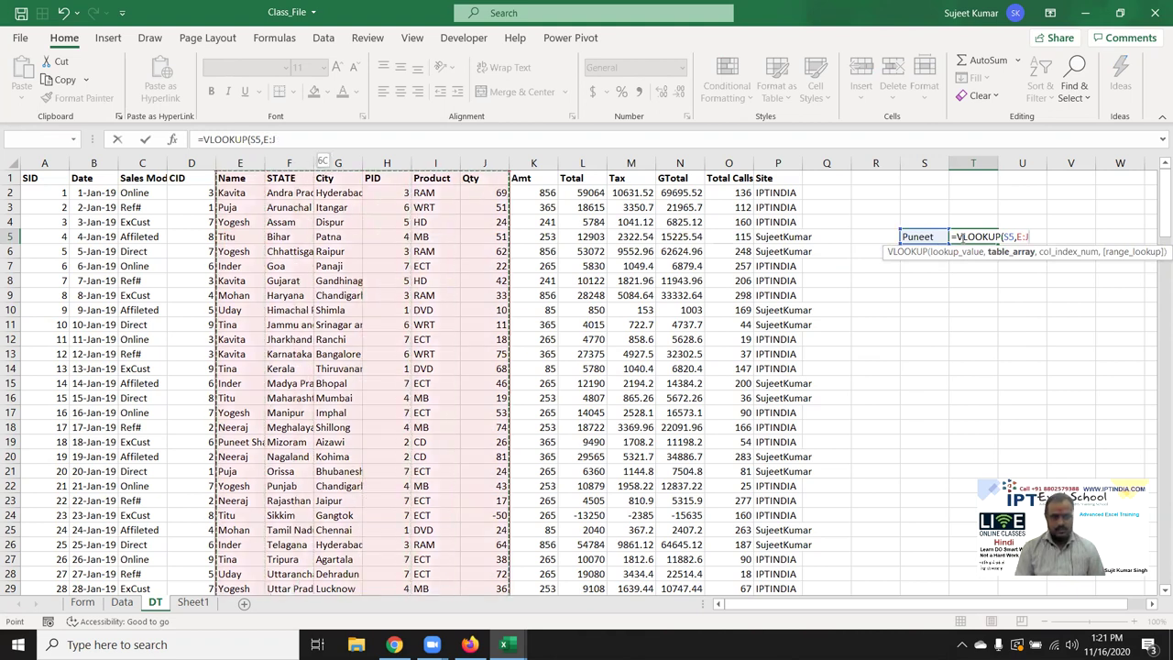
text(,6,0)
key(Return)
click(960, 236)
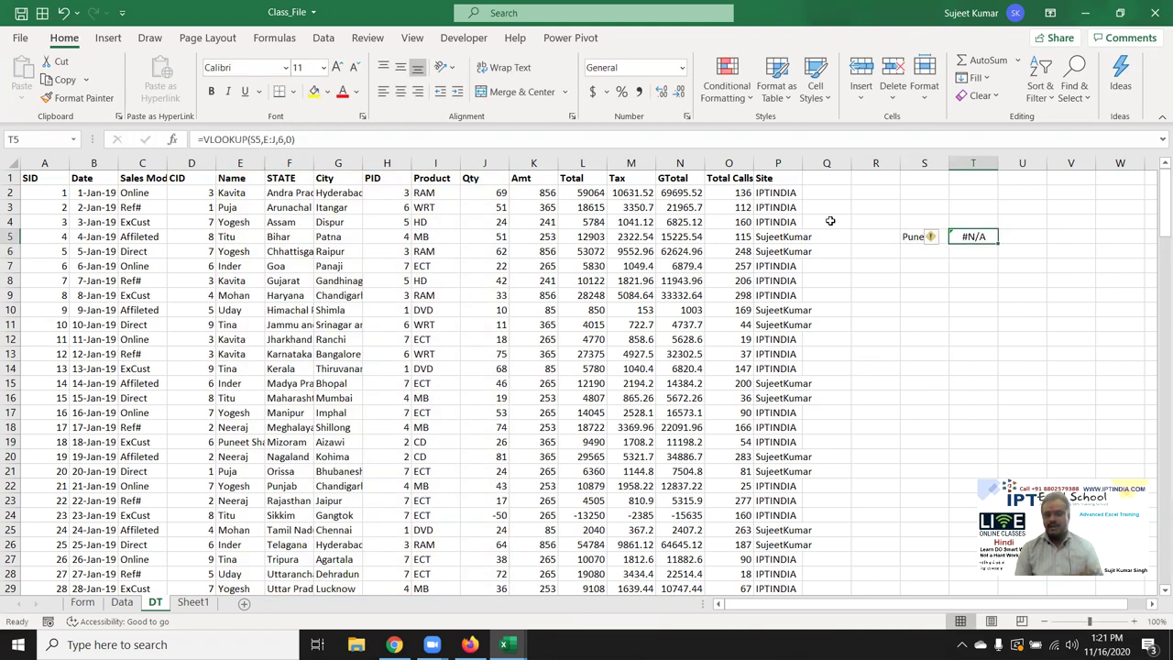
- Test the lookup by changing S5 to the full name, then retyping the first name
double_click(910, 235)
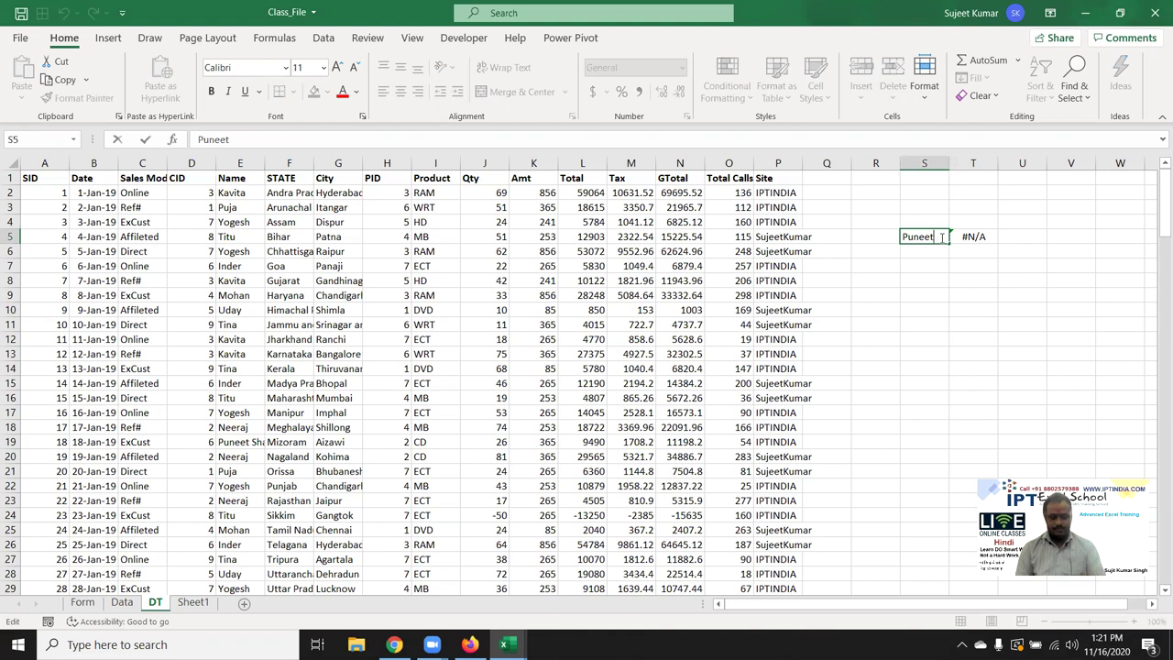
text(sharma)
key(Return)
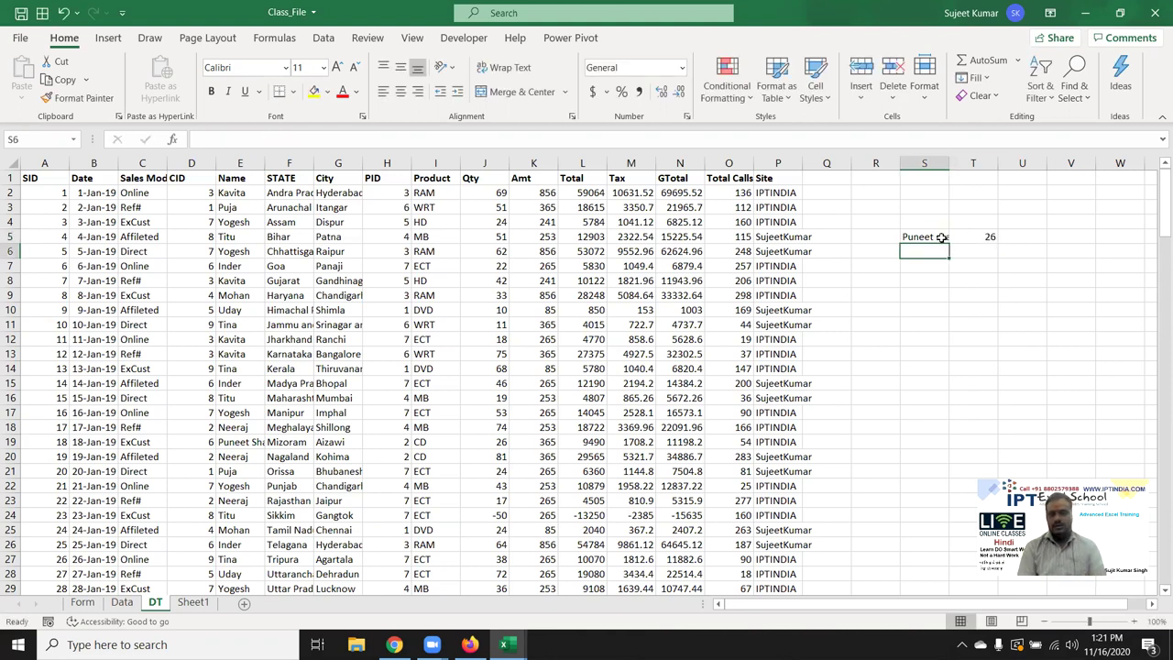
click(941, 236)
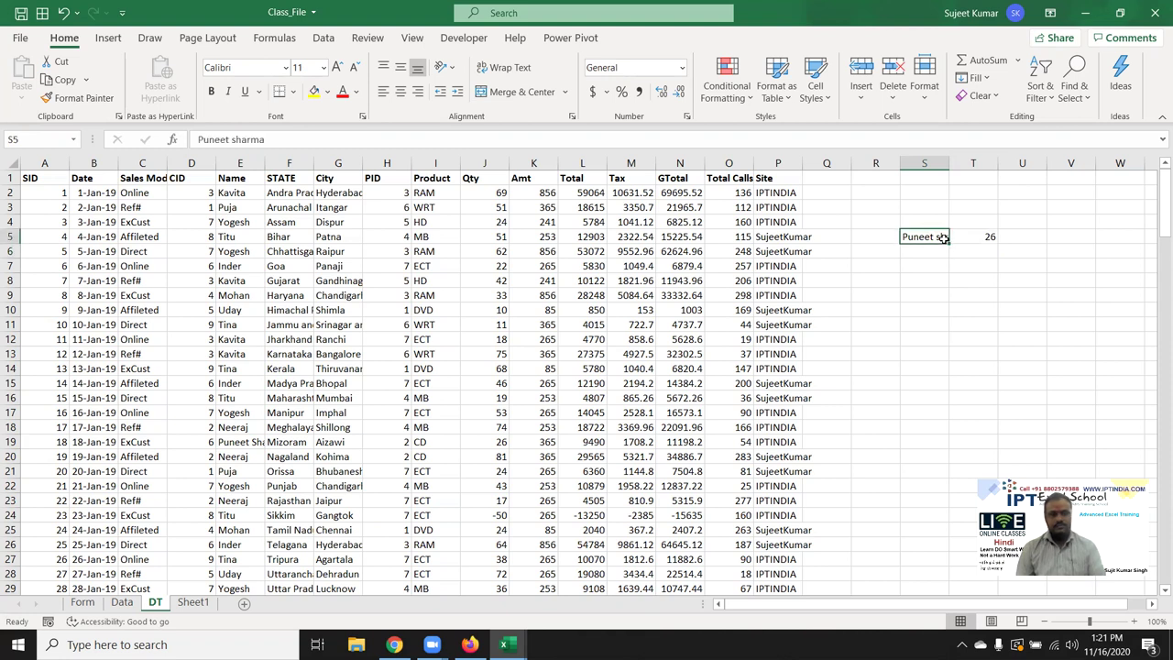
text(Punee)
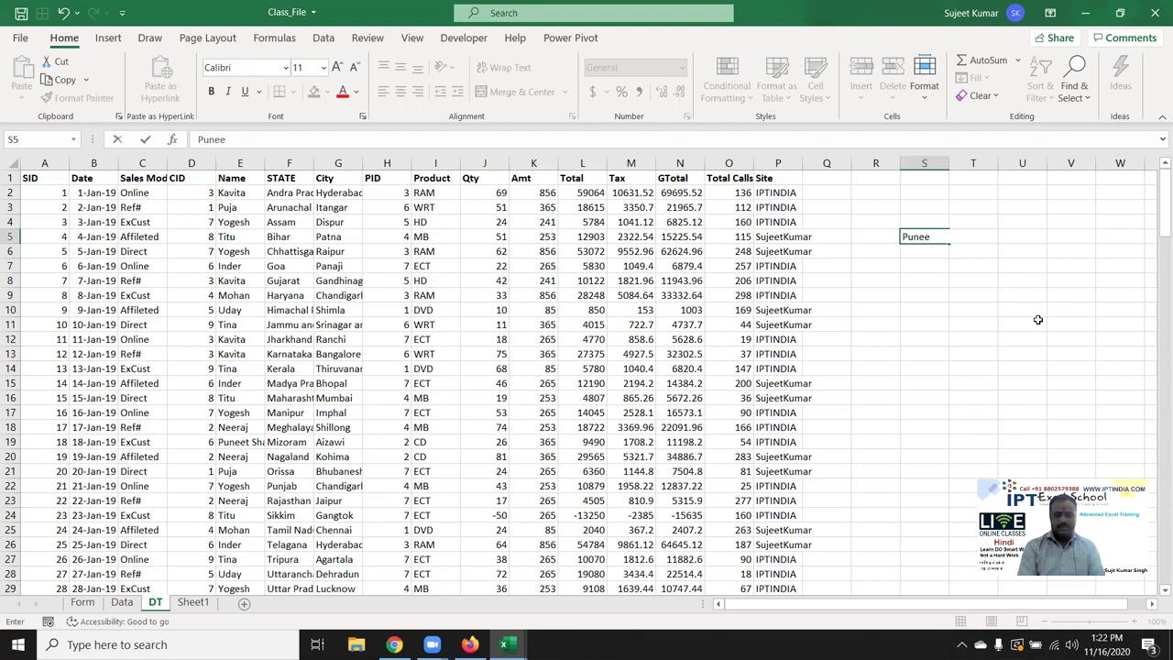
text(t)
- Restore the first name in S5 and add a * wildcard before it, so T5 returns 26
key(ctrl+Return)
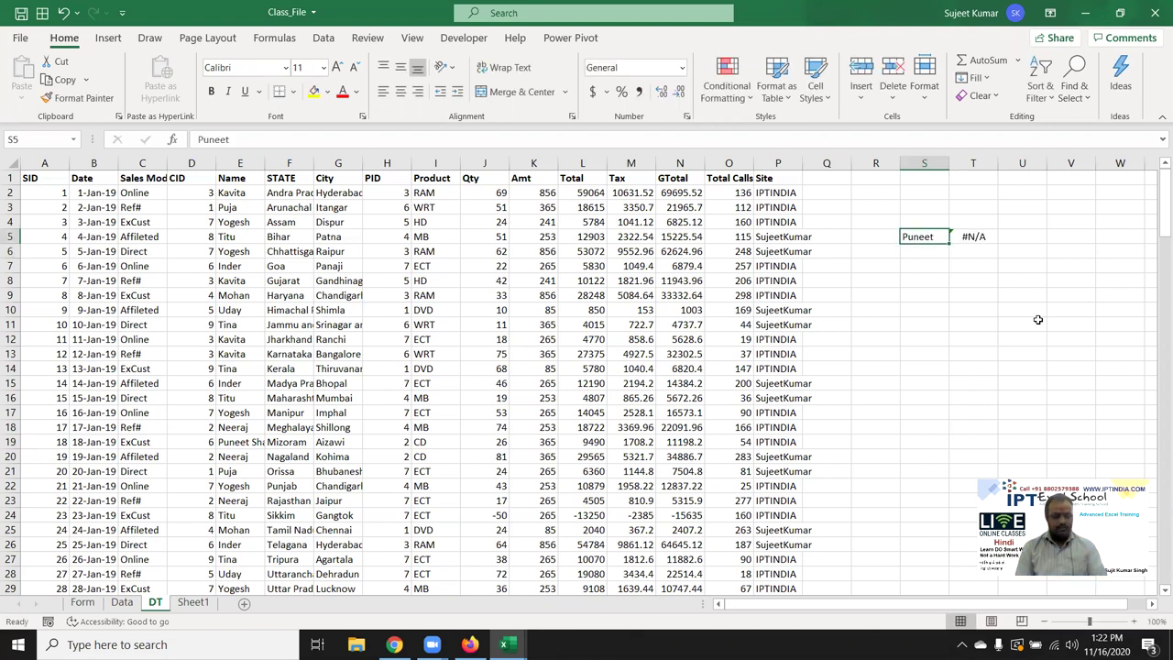
key(F2)
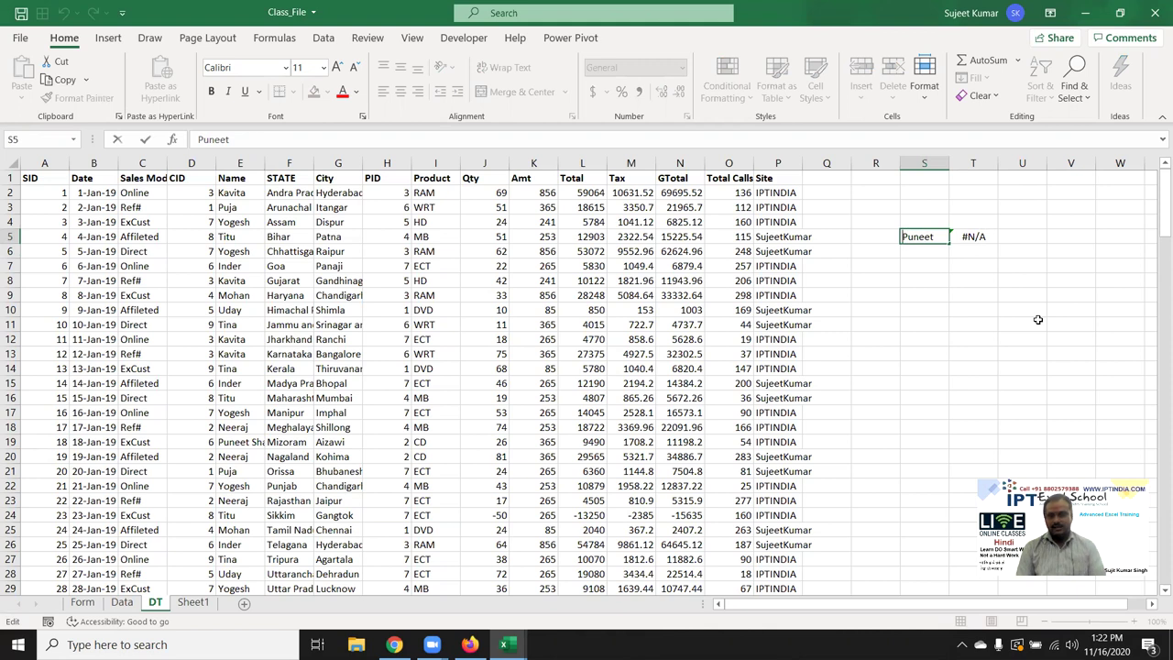
key(Home)
text(*)
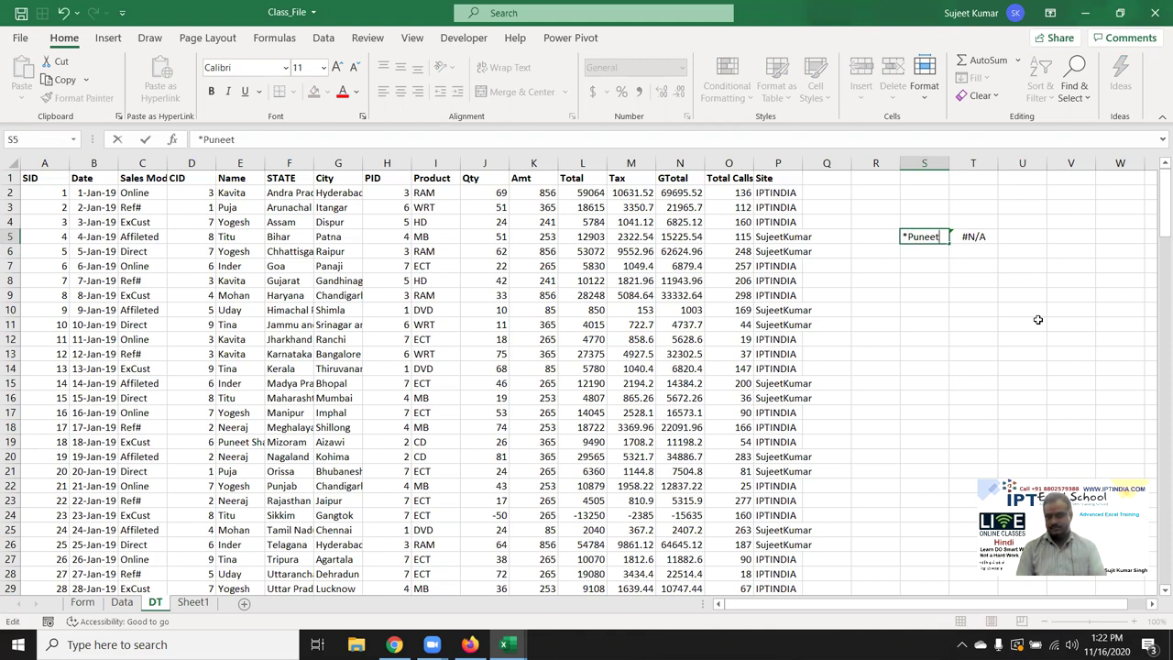
key(Return)
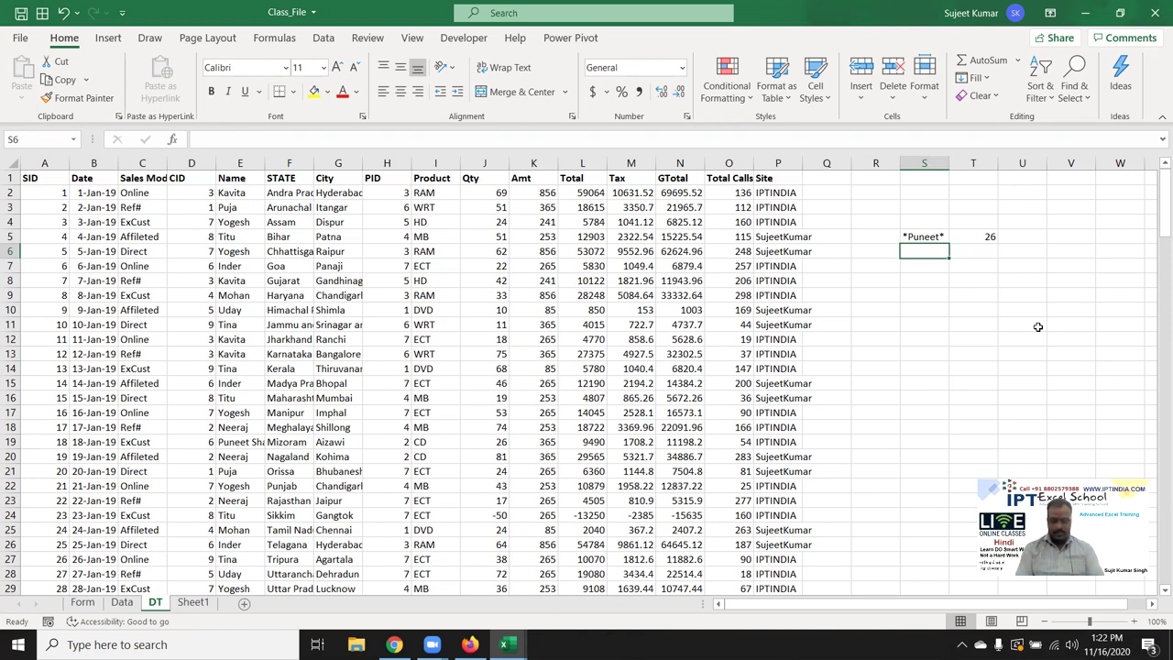
- Enter the first name with a trailing * wildcard in S6
text(Pujaa)
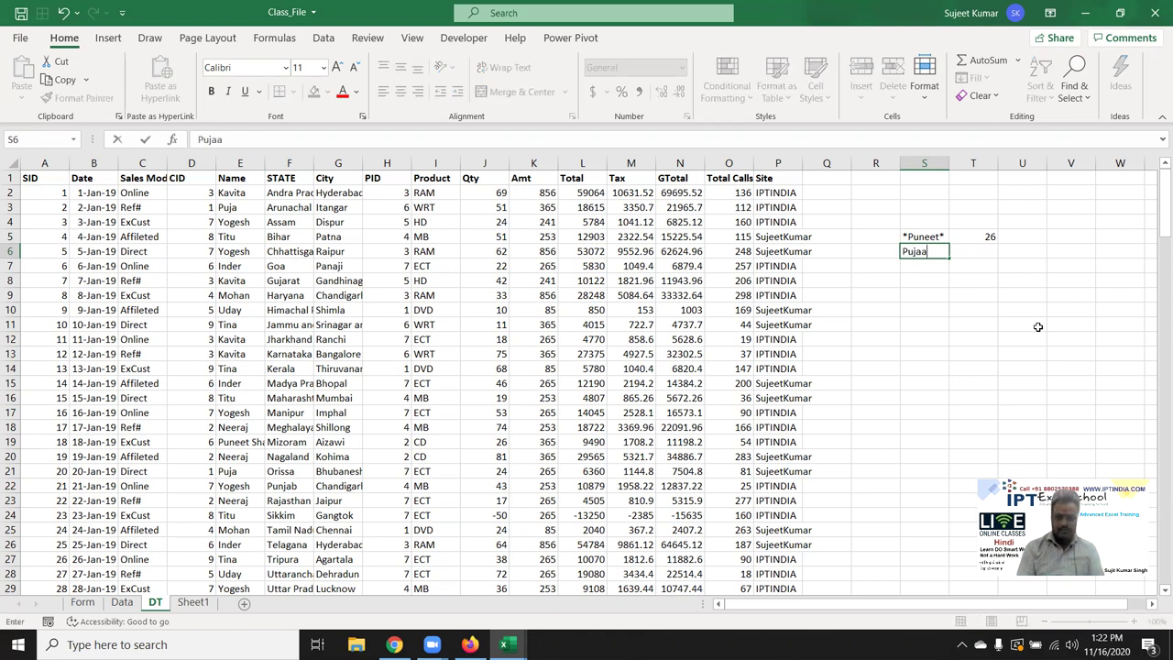
key(BackSpace)
key(BackSpace)
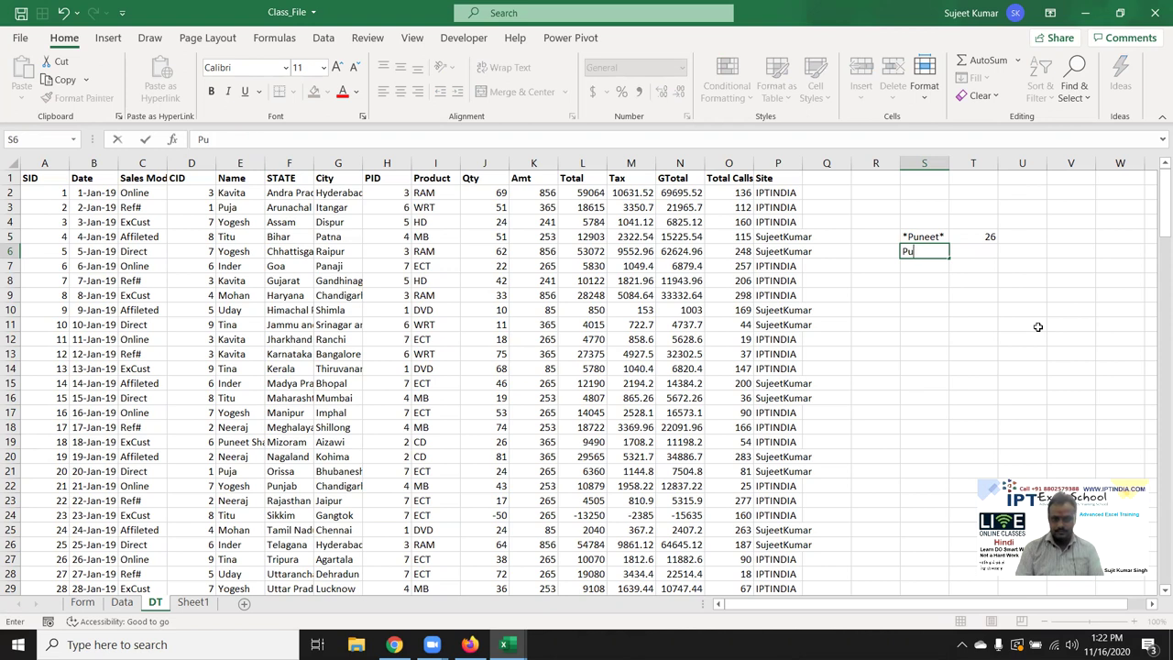
text(neet)
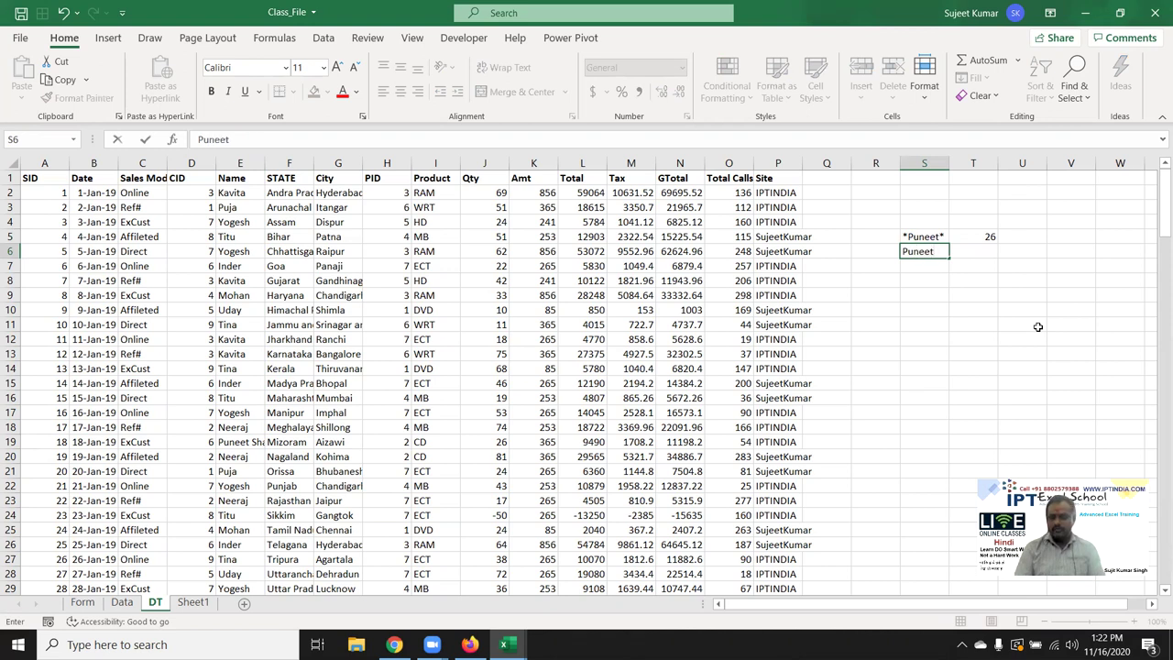
key(Tab)
- Enter =VLOOKUP(S6,E:J,6,0) in T6, returning 26
text(=-v)
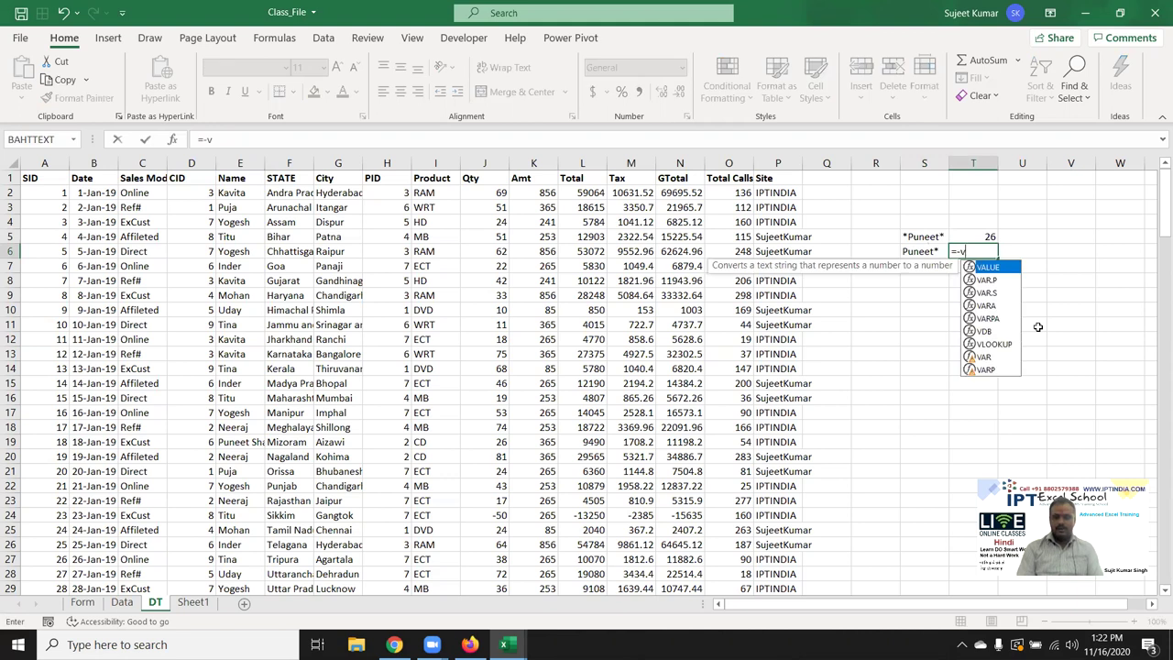
key(BackSpace)
key(BackSpace)
text(vl)
key(Tab)
key(Left)
text(,)
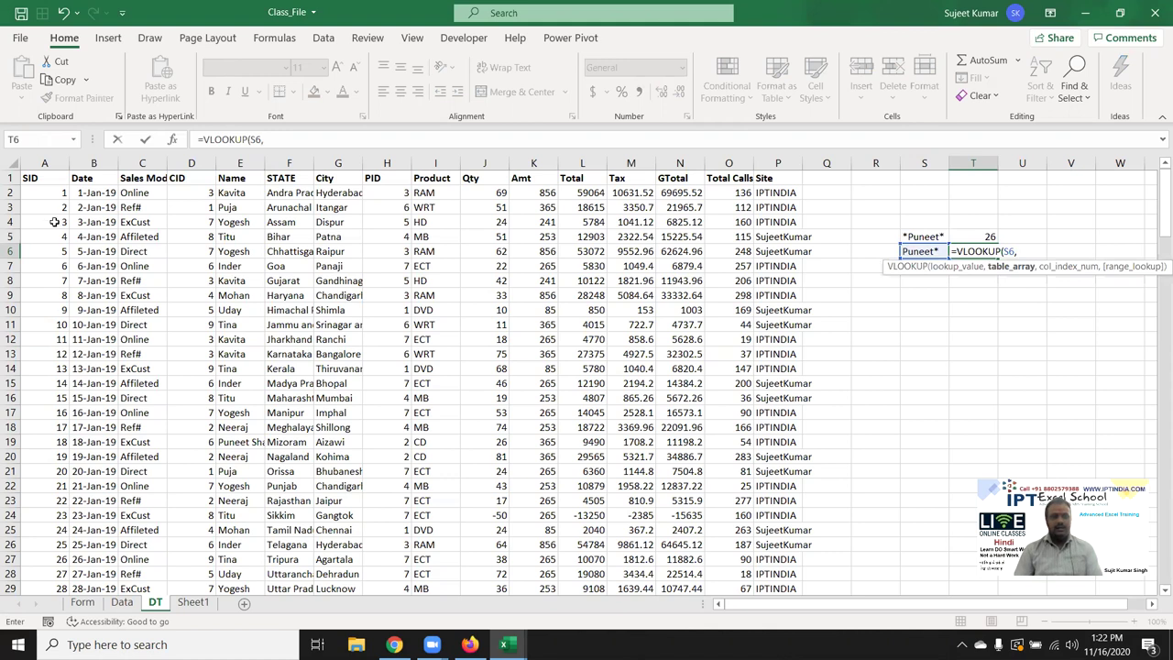
drag(244, 165, 481, 162)
text(,6,)
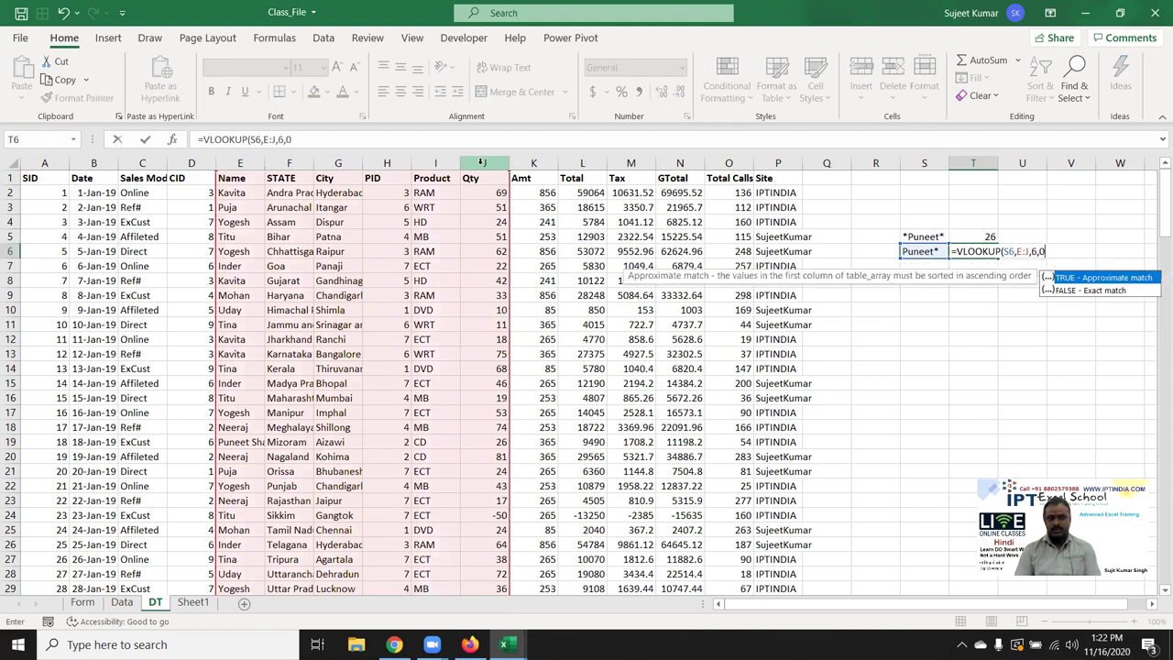
text(0)
key(Return)
key(Up)
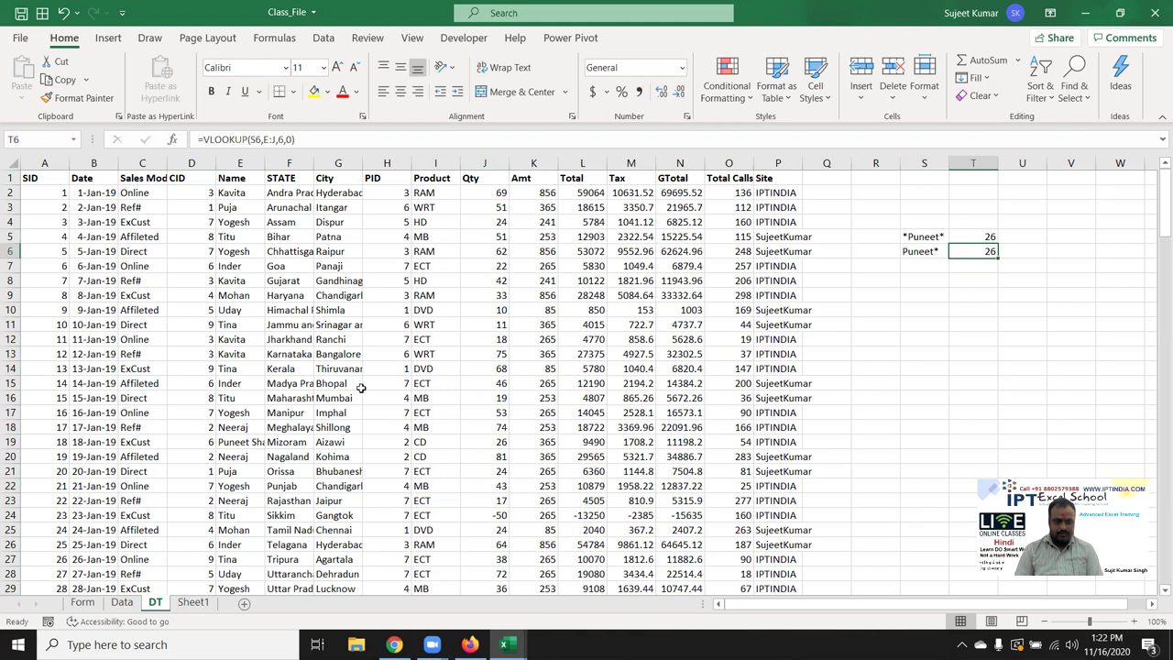
click(229, 440)
- Reverse the name order in E19 to surname first, making T6 show #N/A
text(Sharma Puneet)
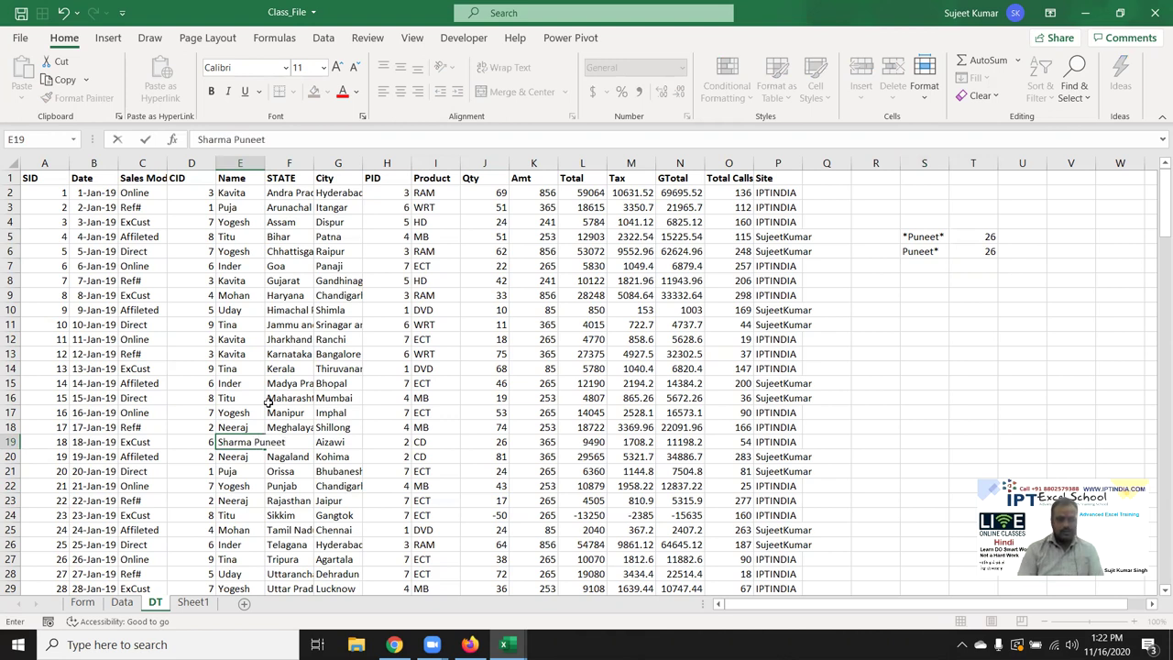
key(Return)
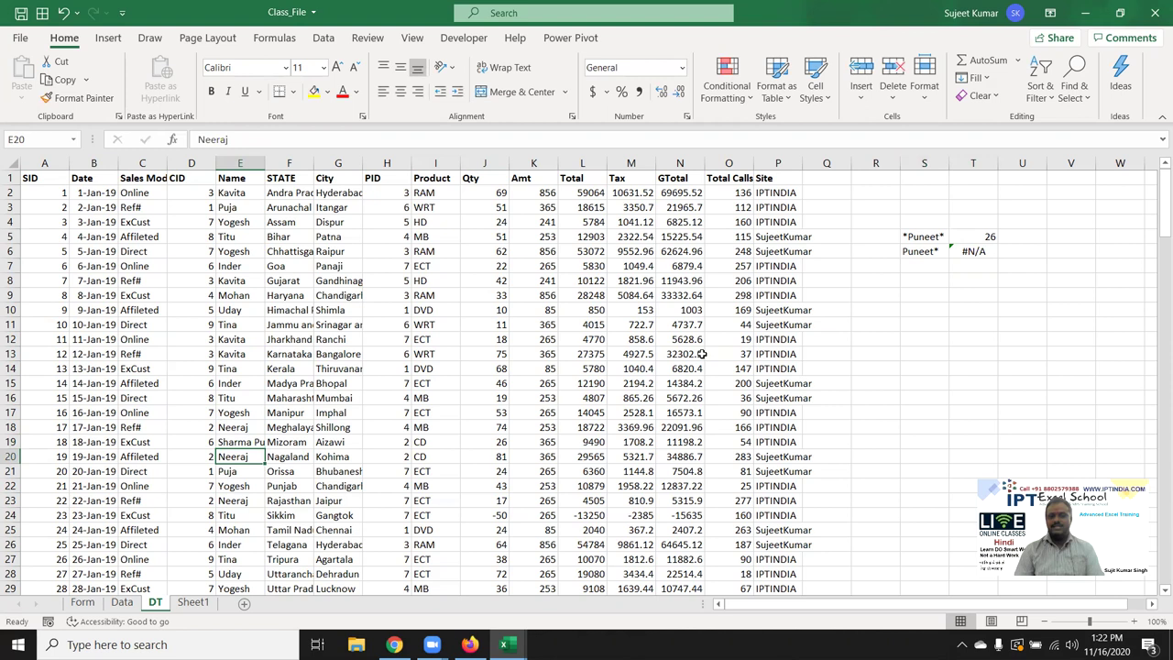
click(915, 253)
- Put a leading-* first-name pattern in S7 and fill T7 with the VLOOKUP, returning 26
click(913, 263)
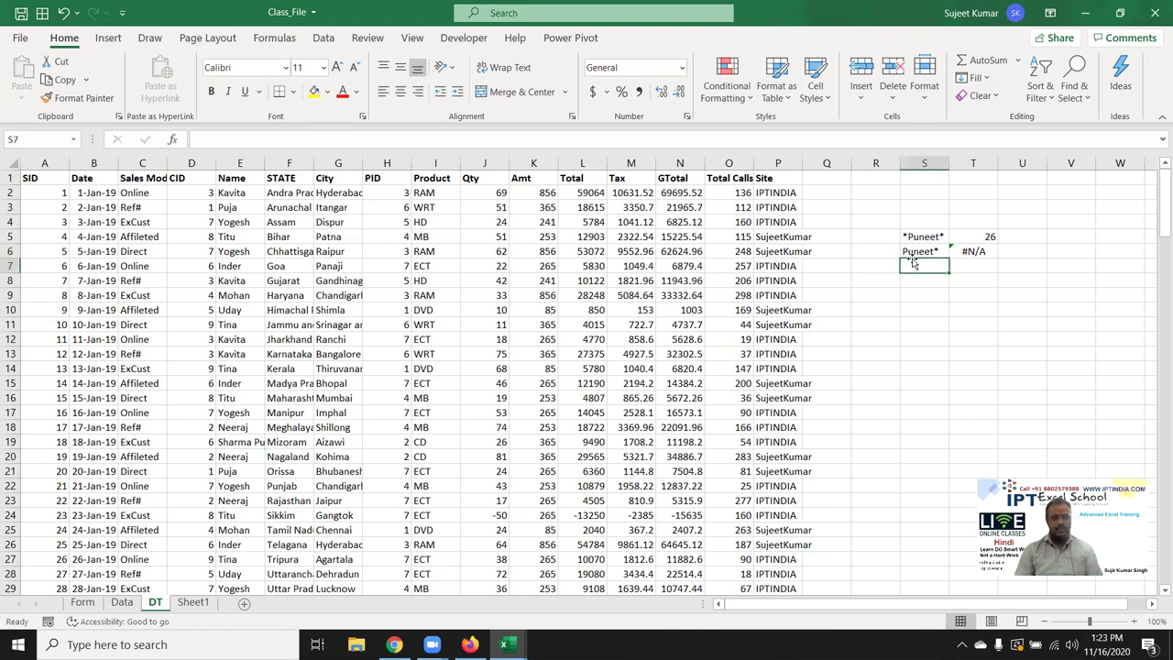
text(*)
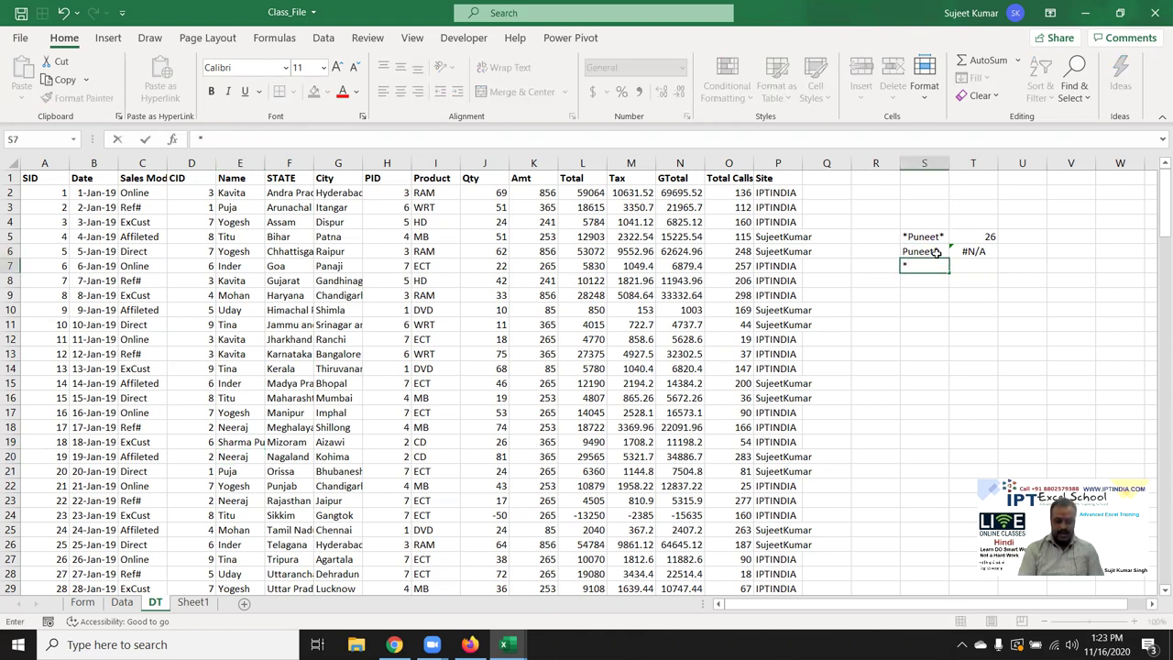
text(Puneet)
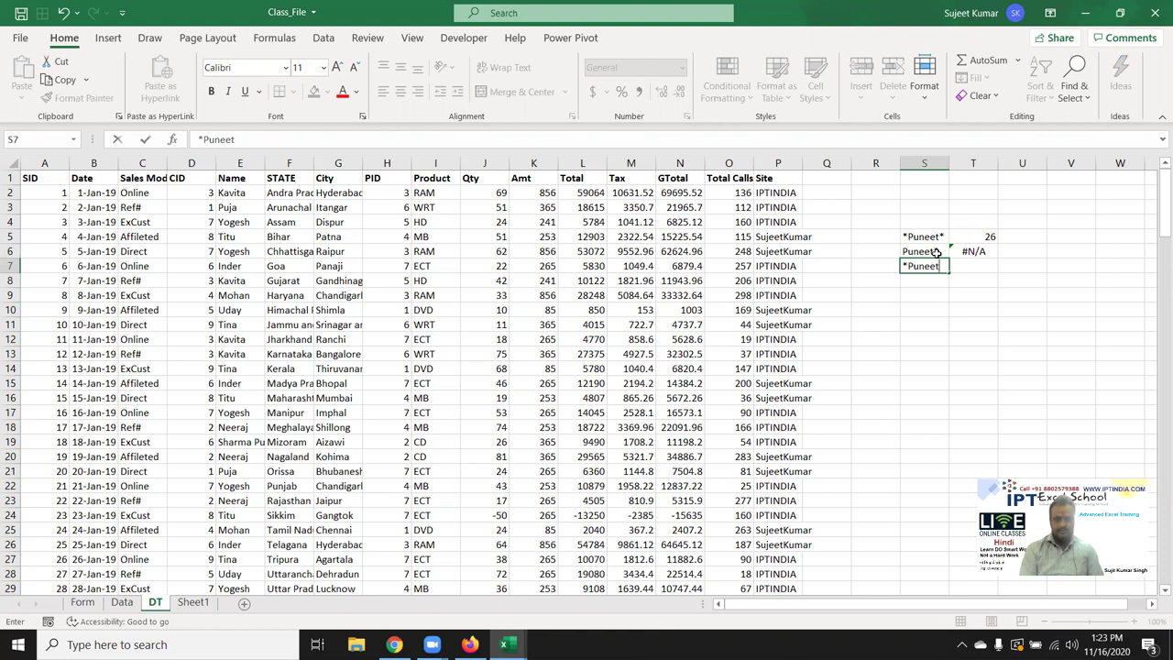
text( Sharma)
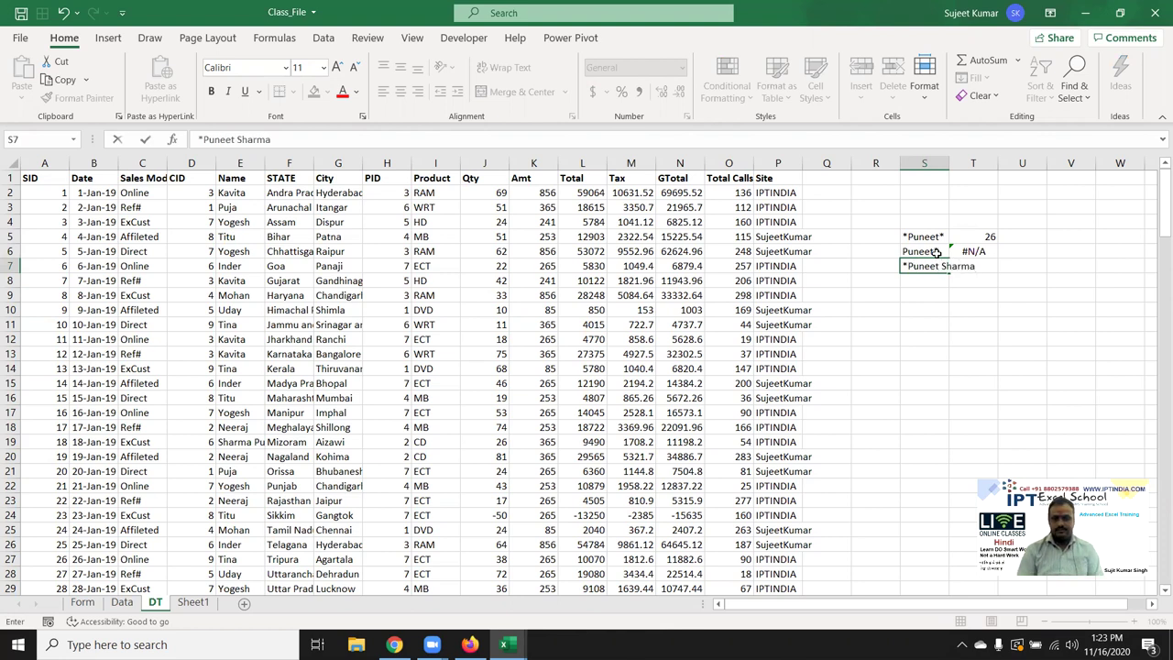
key(BackSpace)
key(BackSpace)
key(BackSpace)
key(BackSpace)
key(BackSpace)
key(BackSpace)
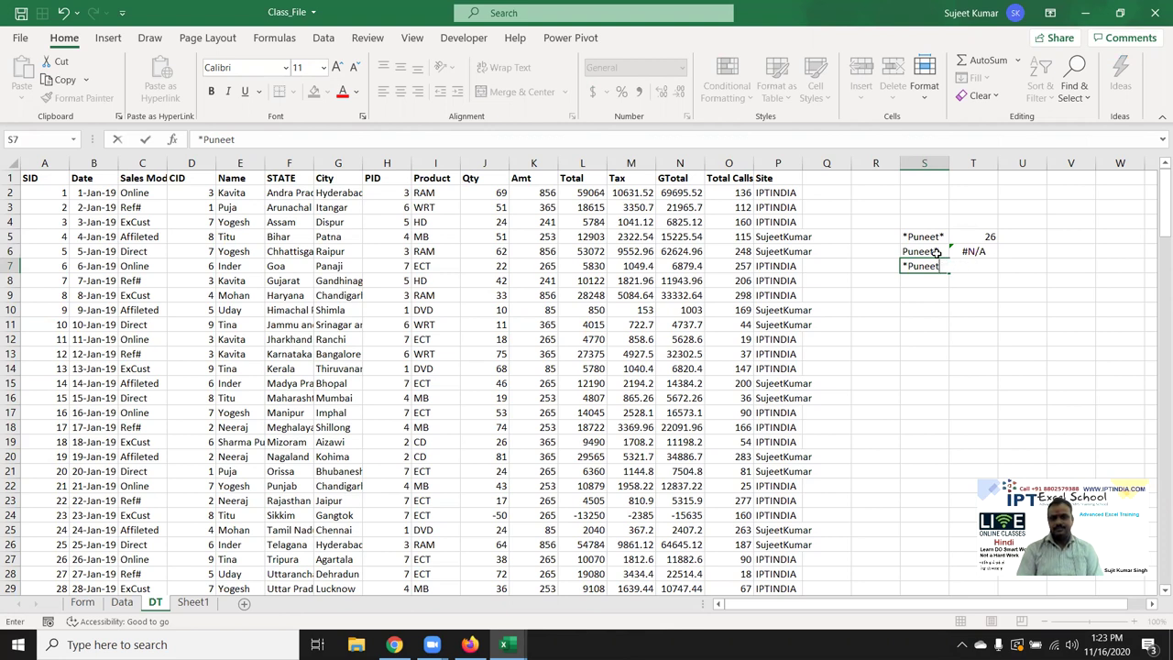
key(Return)
key(Up)
key(Right)
key(ctrl+d)
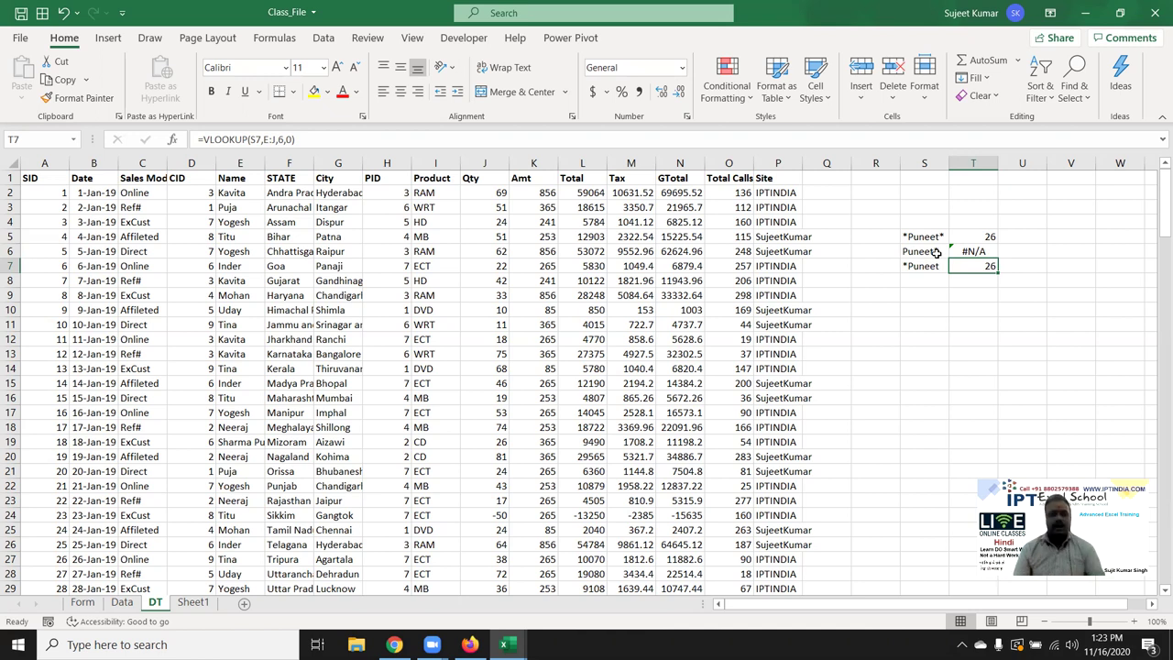
- Replace the name in E11 with D74
click(243, 321)
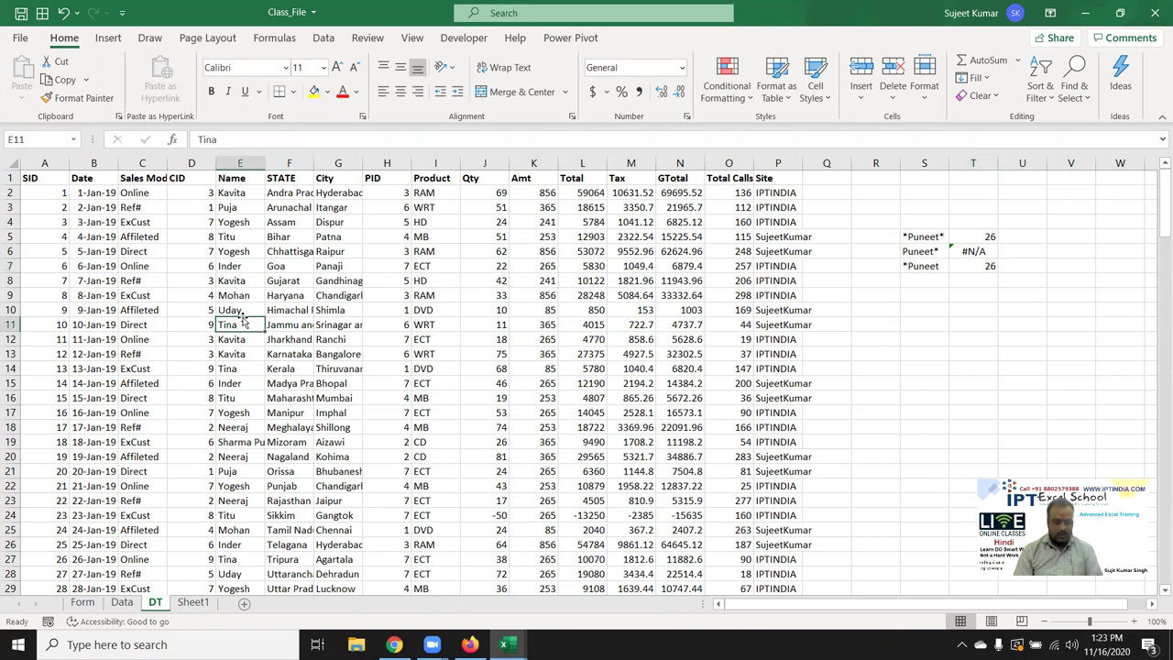
text(D74)
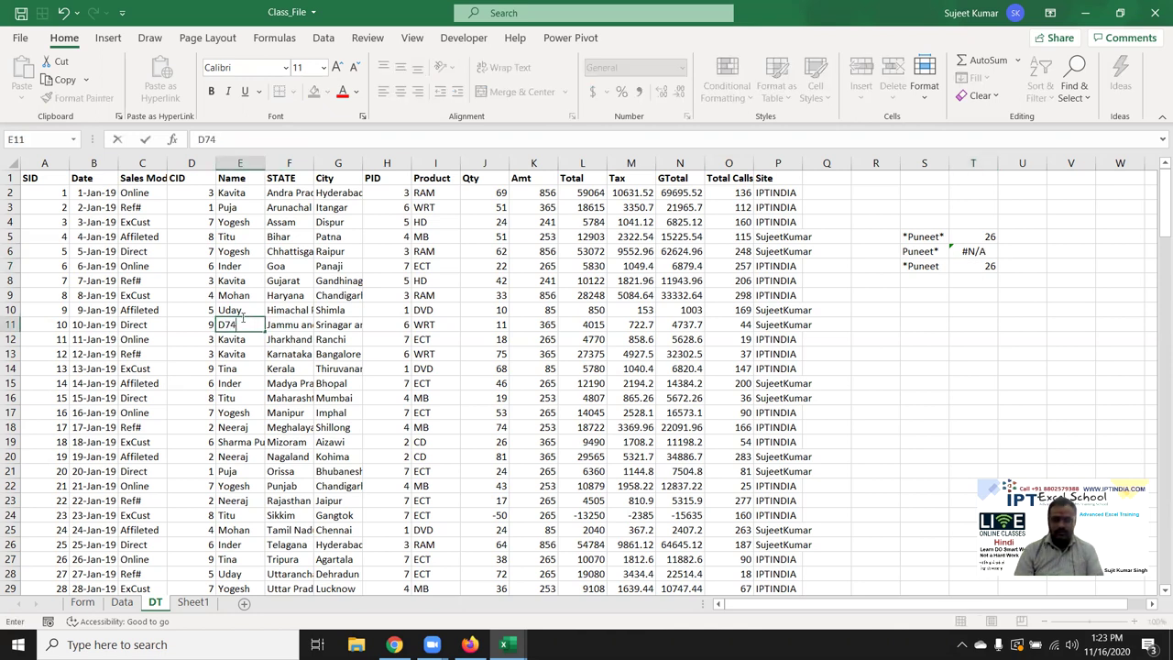
click(354, 370)
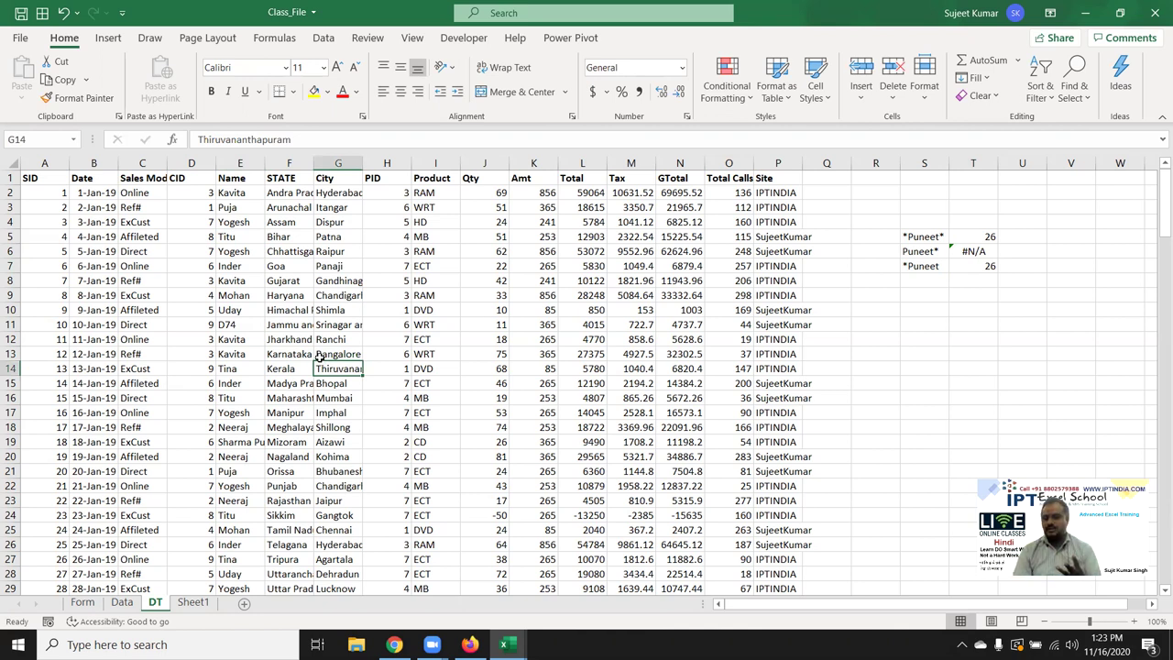
- Type ??? in S8 and enter =VLOOKUP(S8,E:J,6,0) in T8, returning 11
click(938, 279)
text(???)
key(Tab)
text(=)
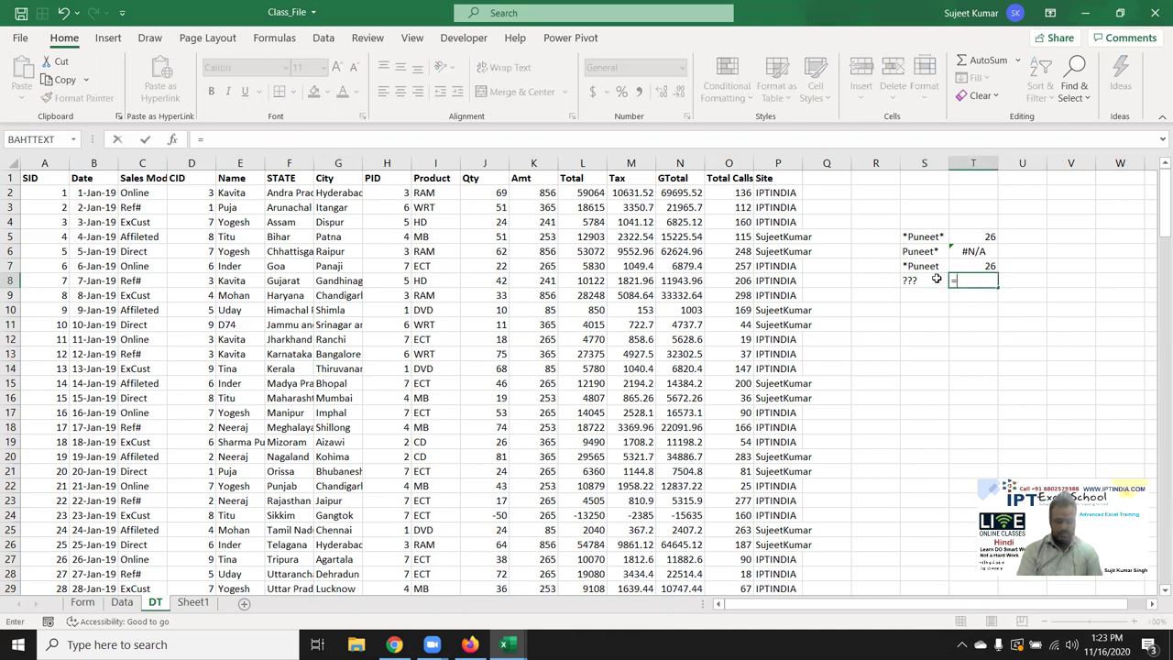
text(VLOOKUP()
click(937, 279)
text(,)
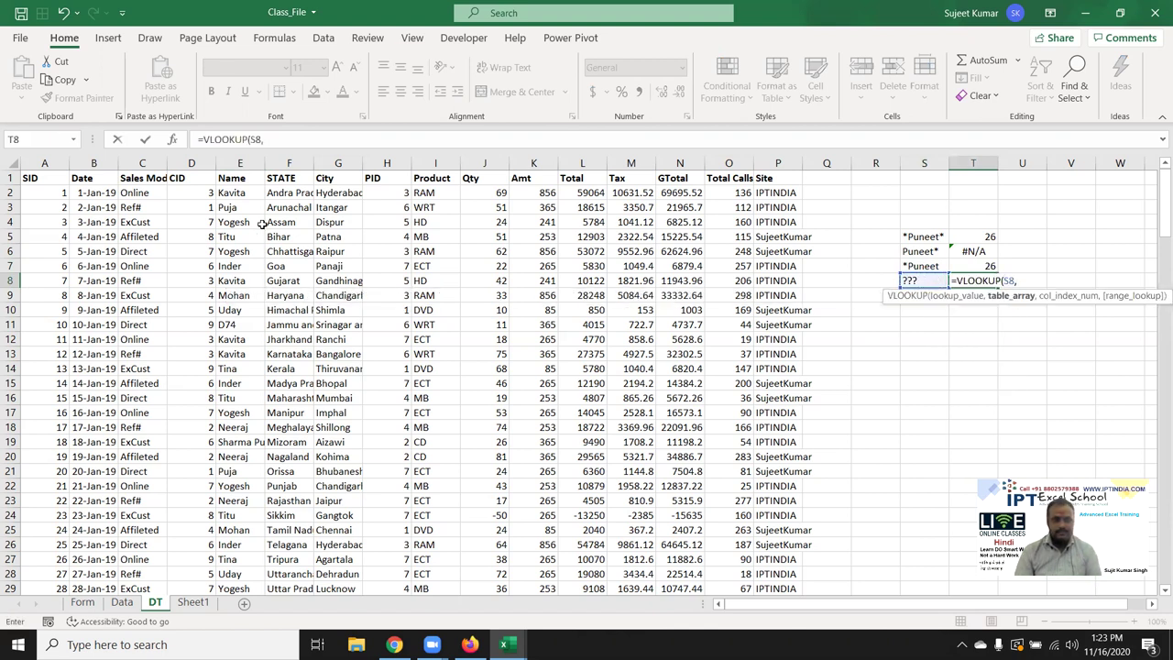
click(237, 166)
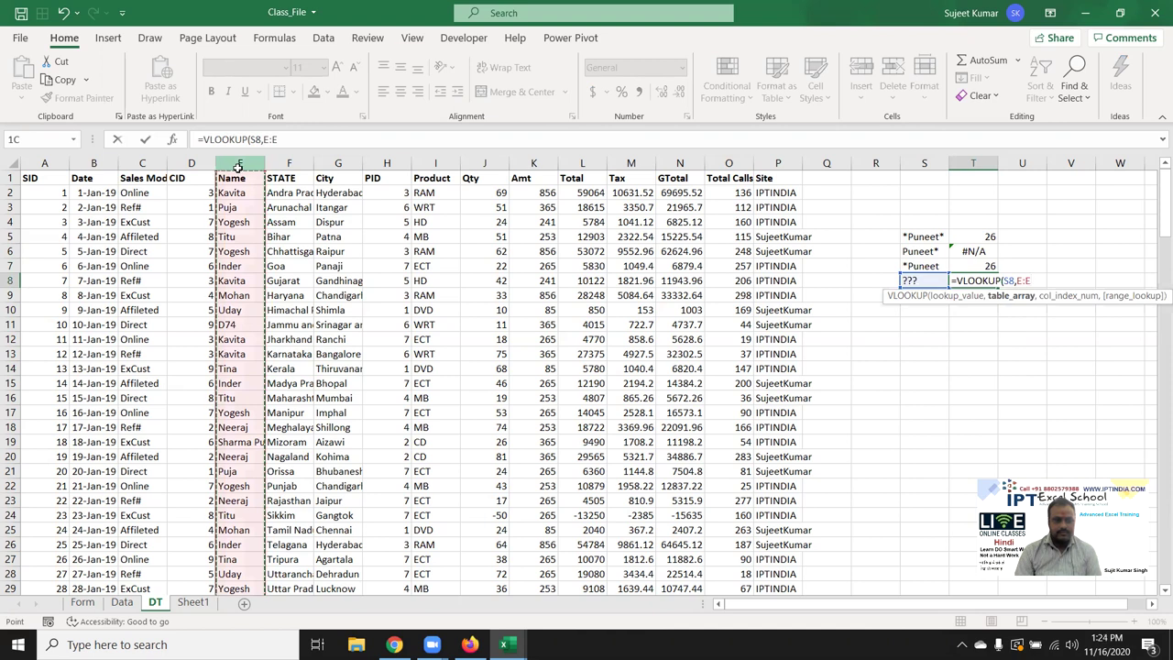
drag(268, 172, 479, 165)
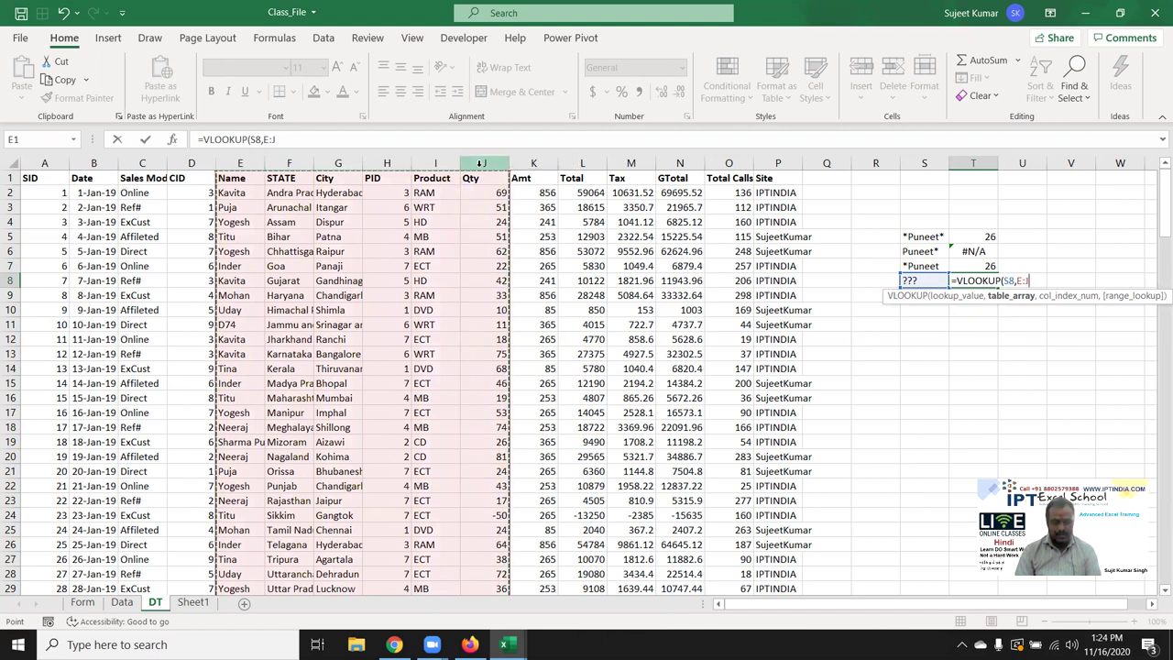
text(,6,0)
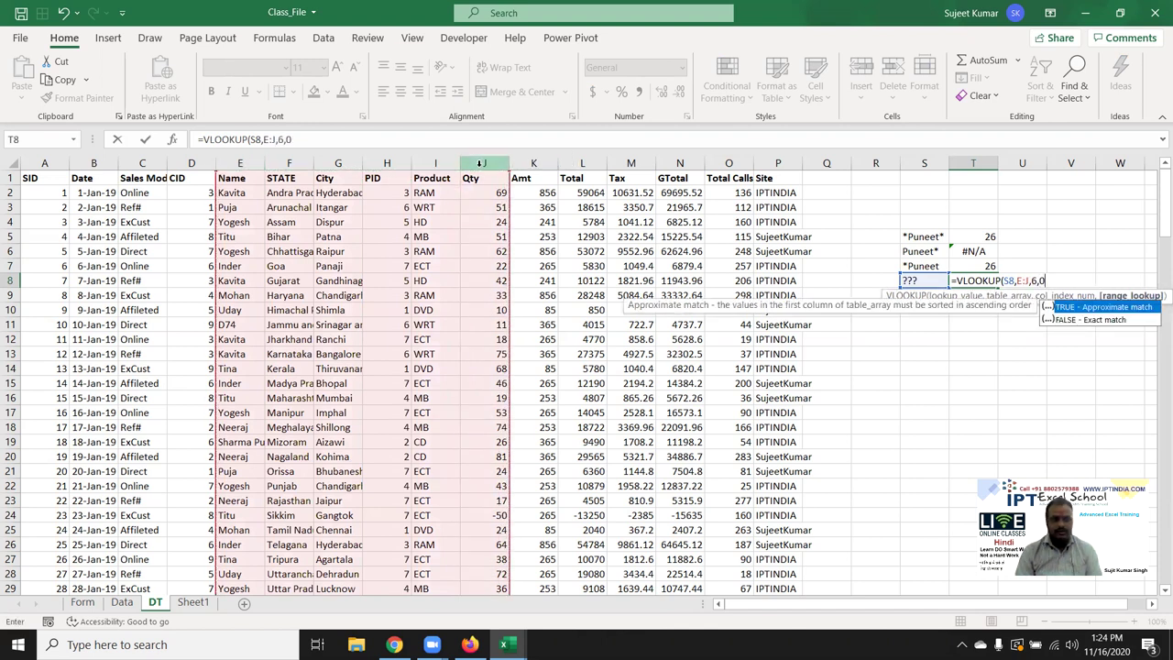
key(Return)
key(Up)
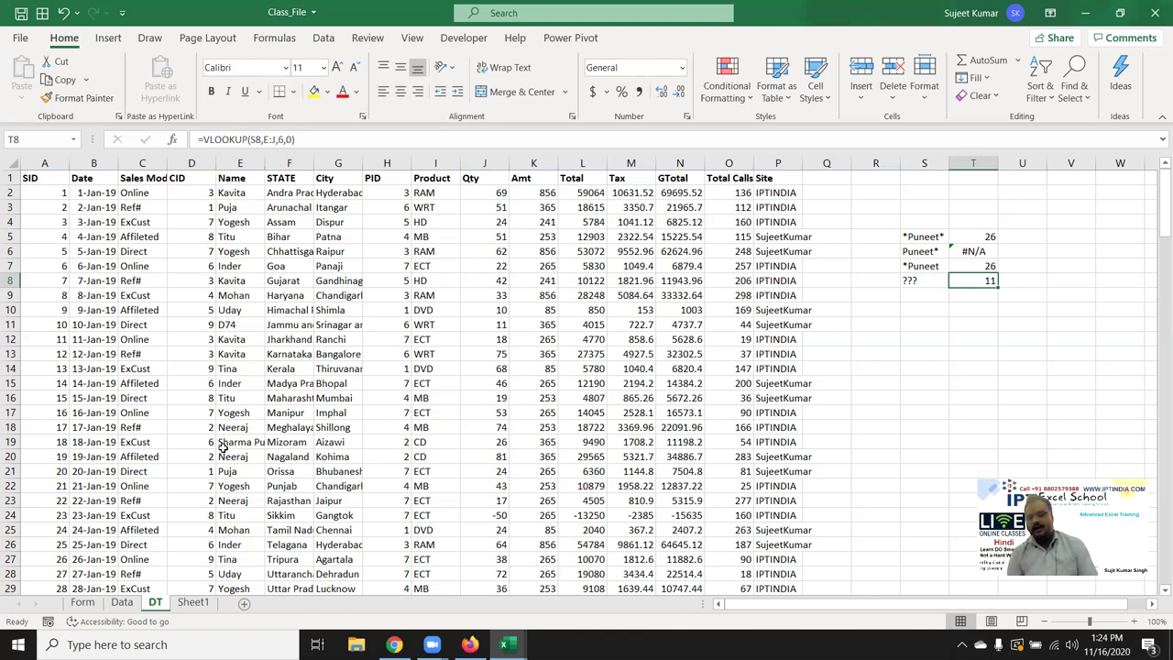
- Overwrite E18 with a combined key of first name, 742 and Delhi
click(237, 425)
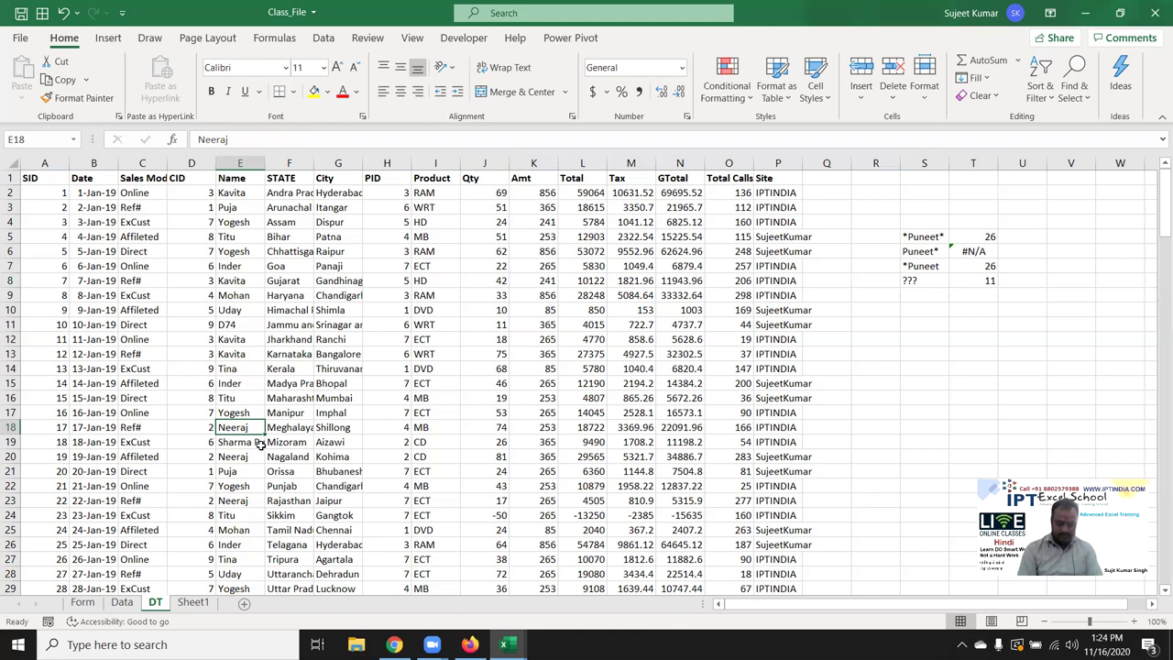
text(Puja)
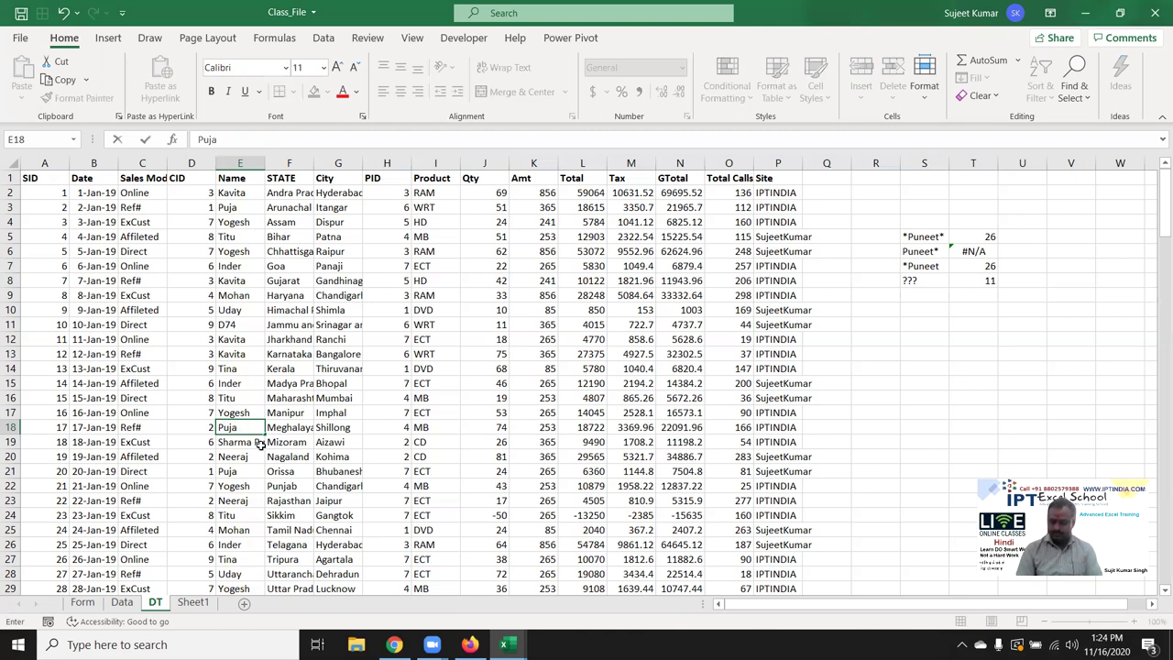
text(74)
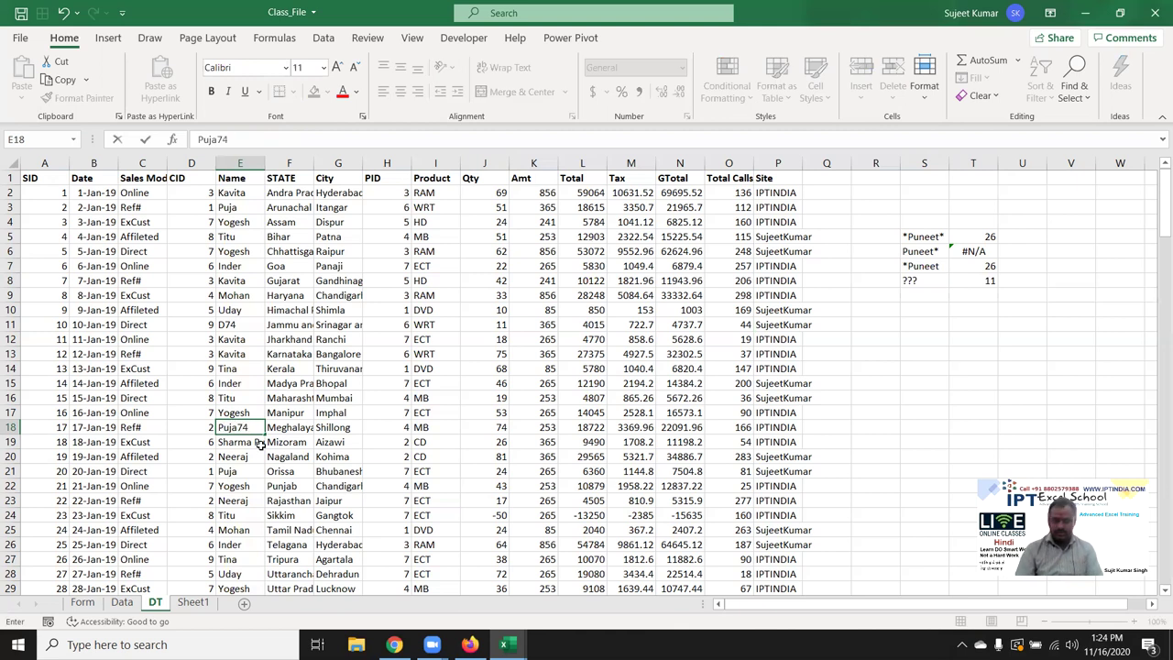
text(2)
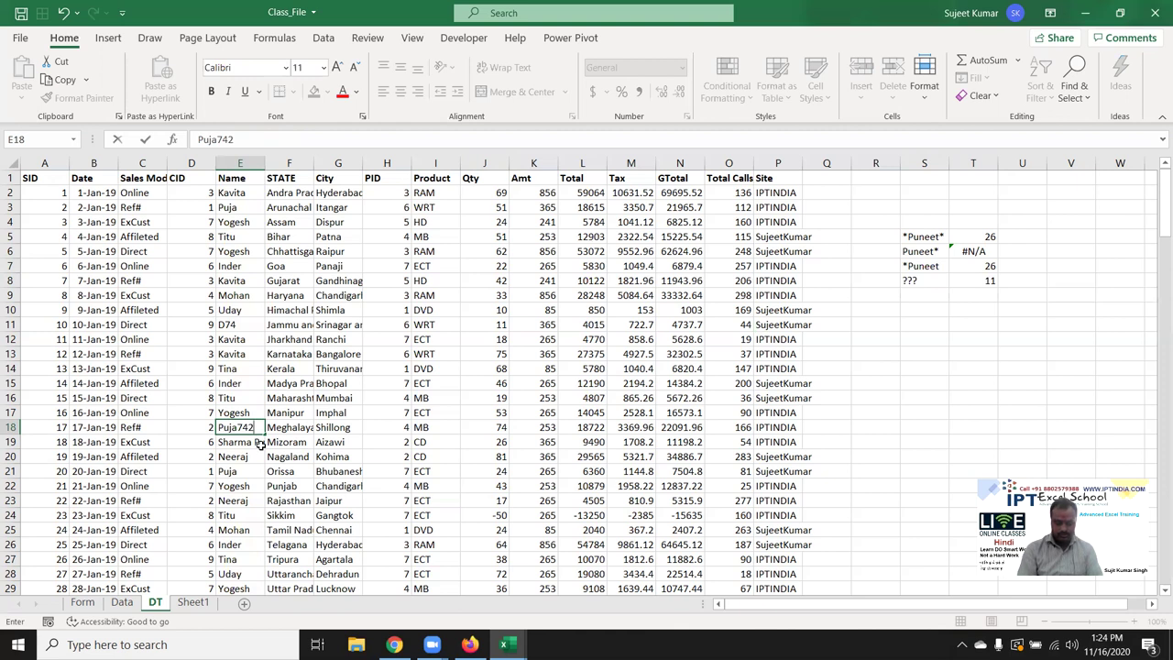
text(Delhi)
key(Return)
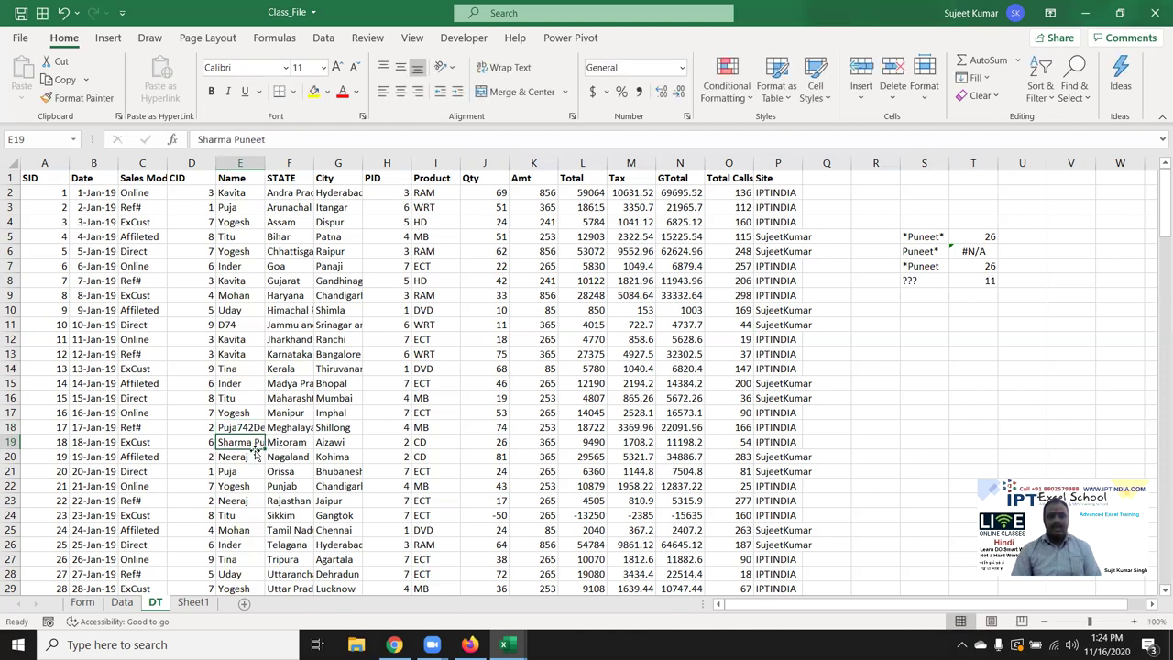
click(244, 423)
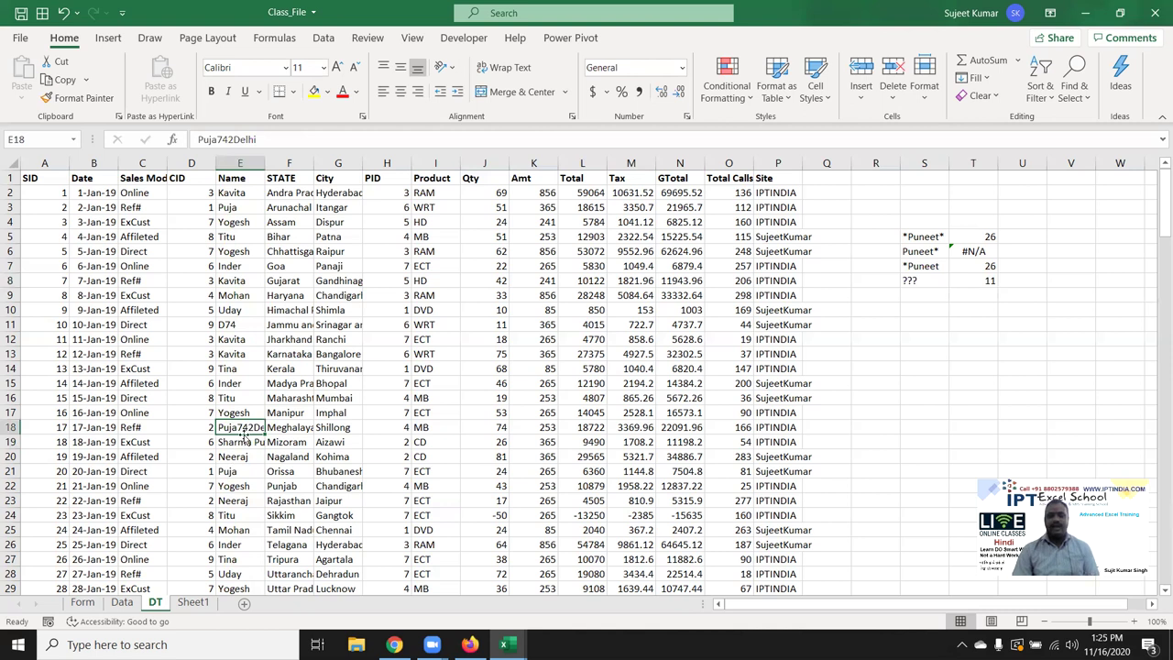
double_click(245, 427)
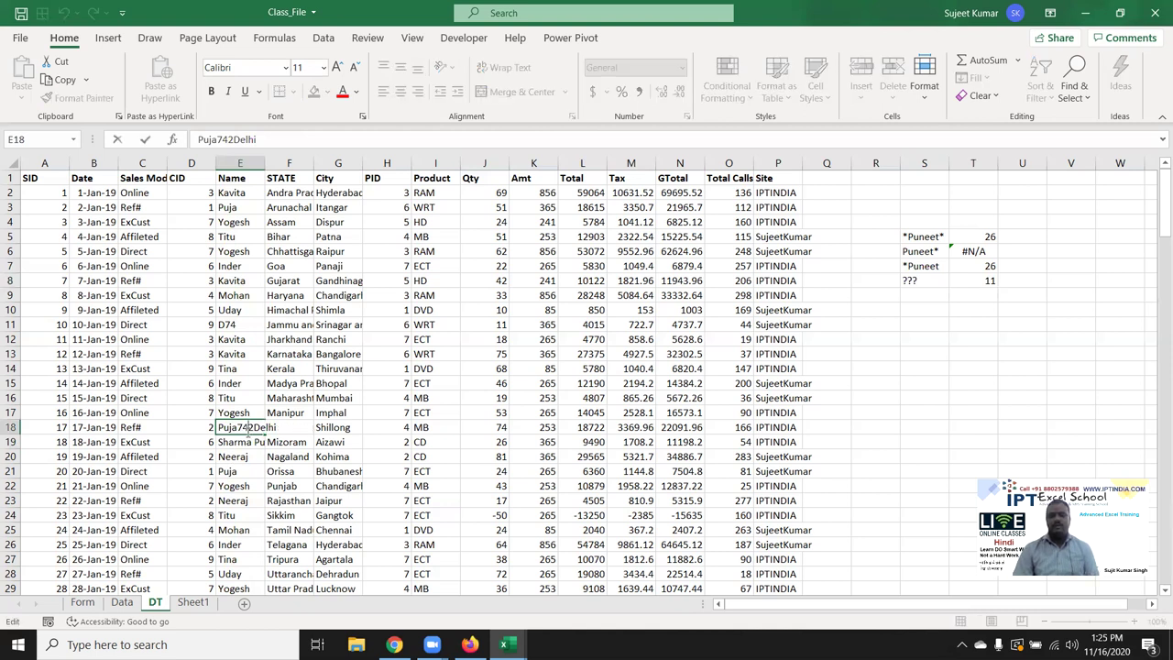
double_click(249, 427)
click(249, 429)
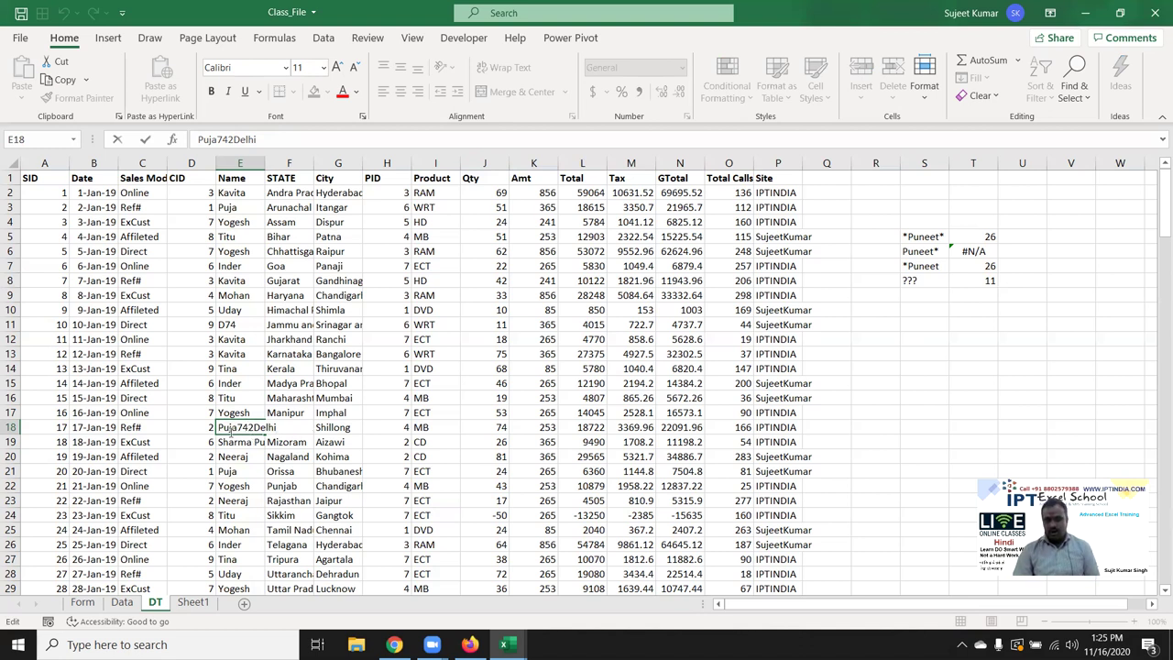
double_click(250, 428)
click(252, 427)
double_click(254, 427)
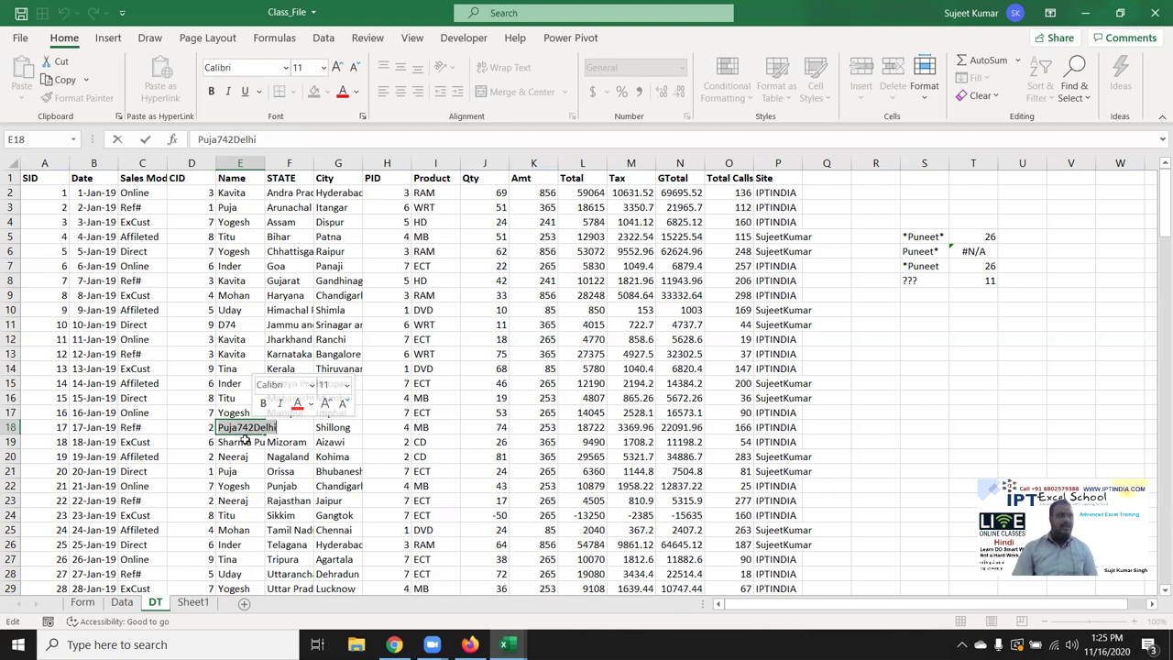
key(Escape)
- Paste the key into E22 and change its city part to Pune
click(247, 483)
key(ctrl+v)
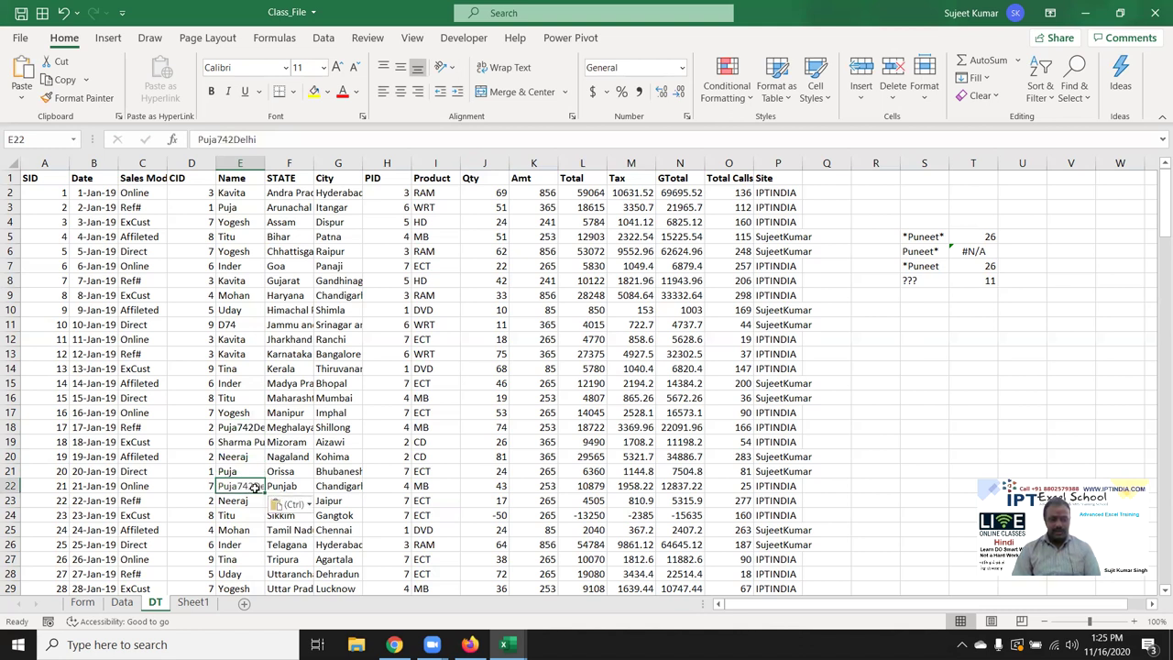
double_click(252, 485)
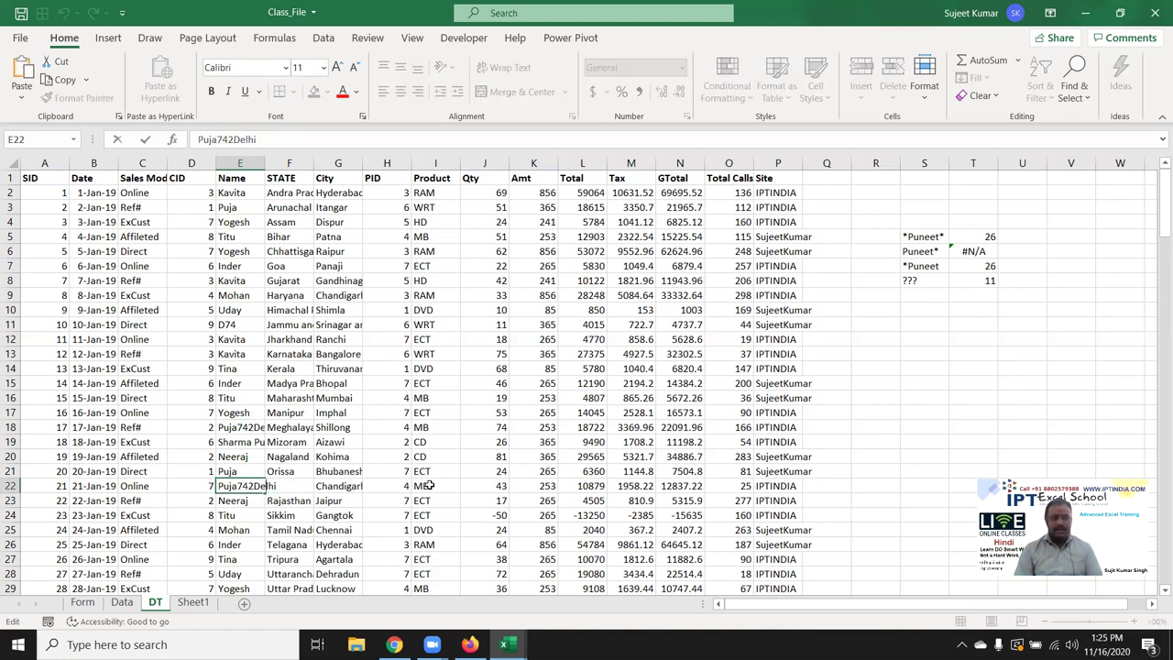
key(shift+Left)
key(shift+Left)
key(shift+Left)
key(shift+Left)
key(shift+Left)
text(Pune)
key(Return)
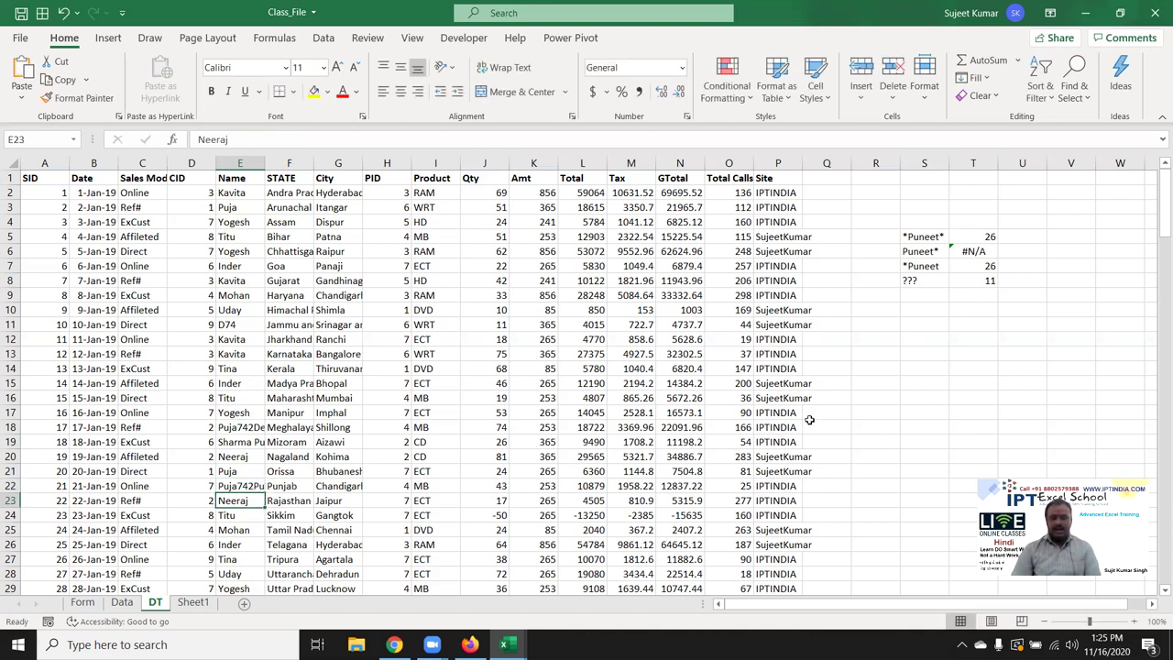
click(915, 308)
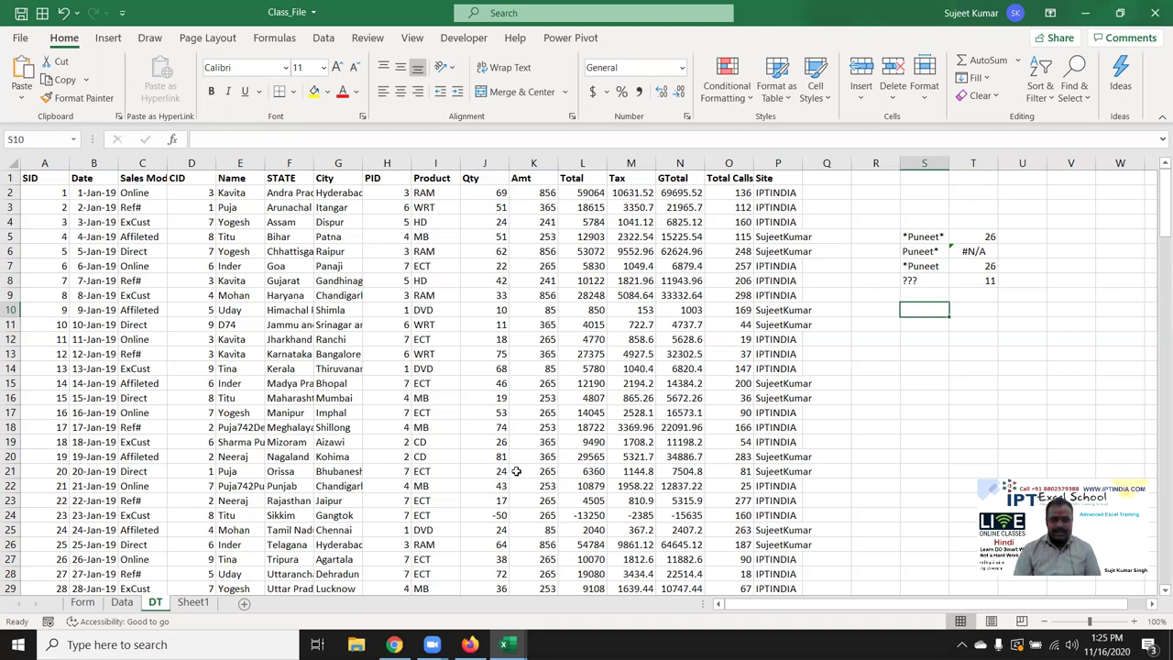
- Correct the number in the E22 entry from 742 to 732
double_click(247, 486)
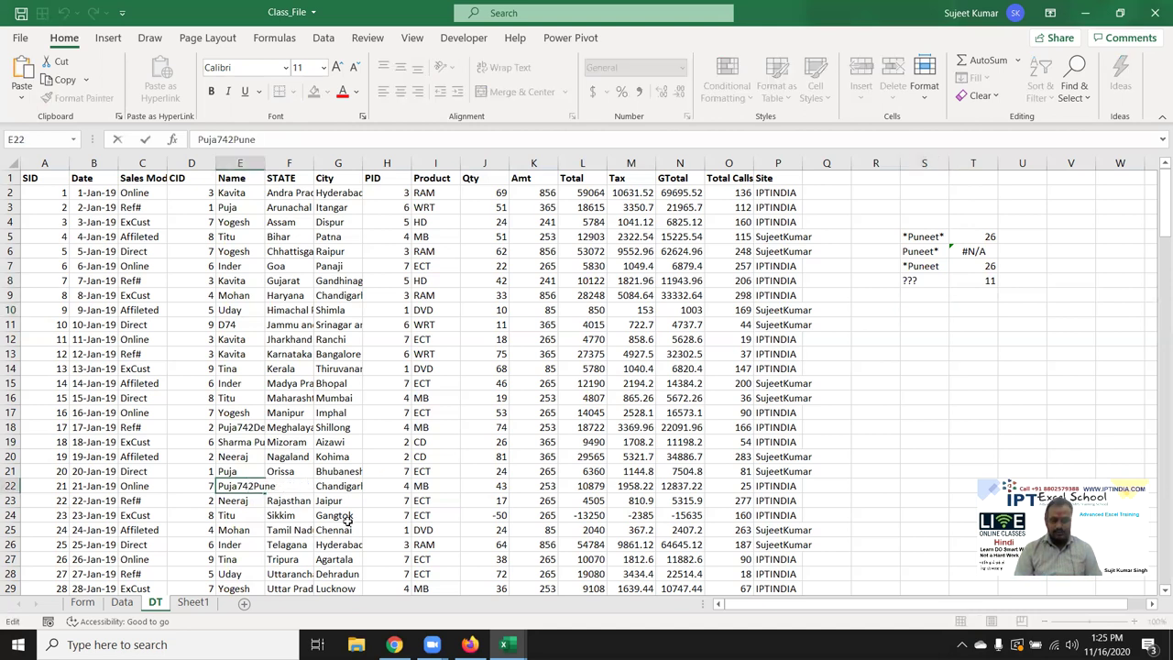
key(BackSpace)
text(3)
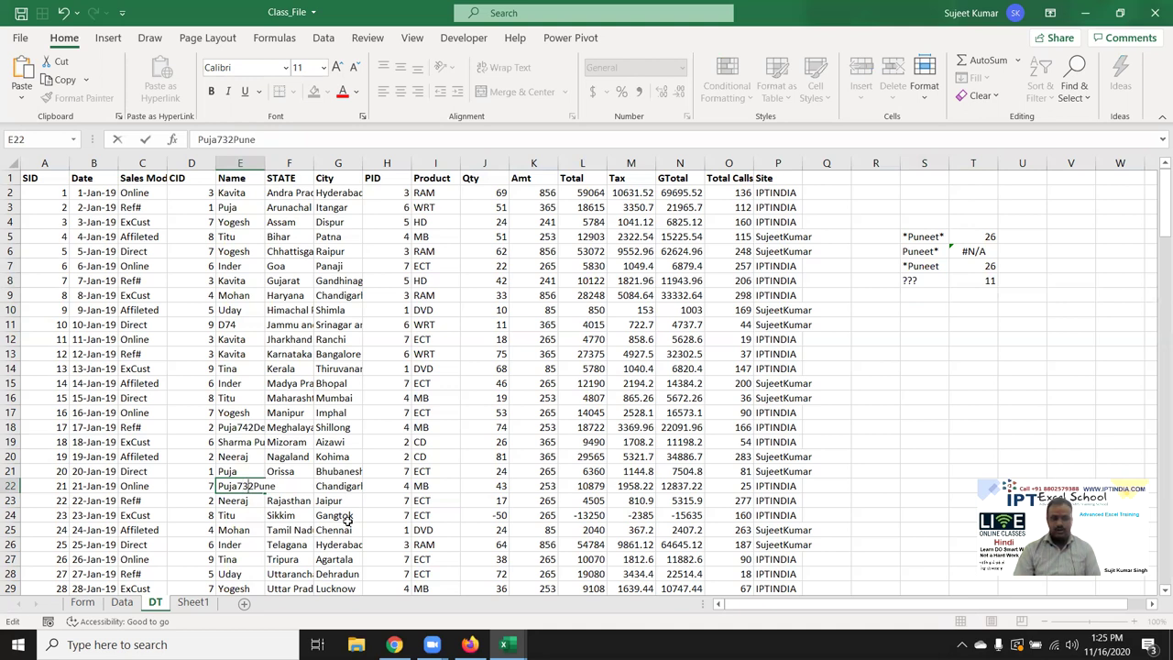
key(Return)
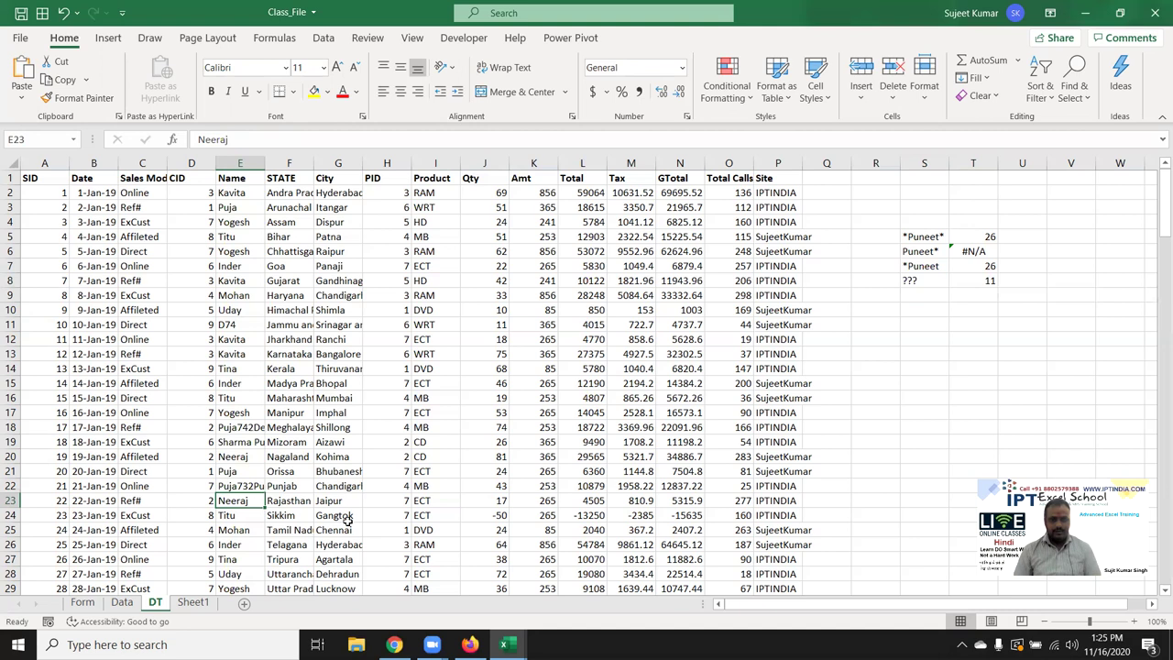
- Enter a pattern of the first name, ??? and Delhi in S10
click(934, 305)
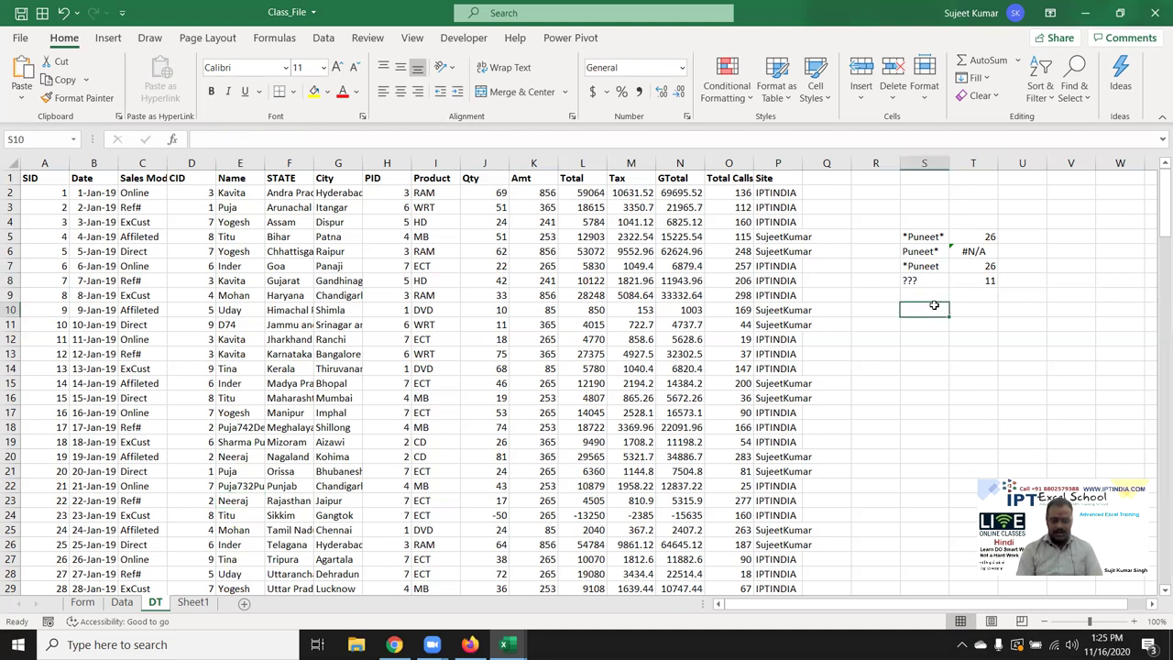
text(Puja)
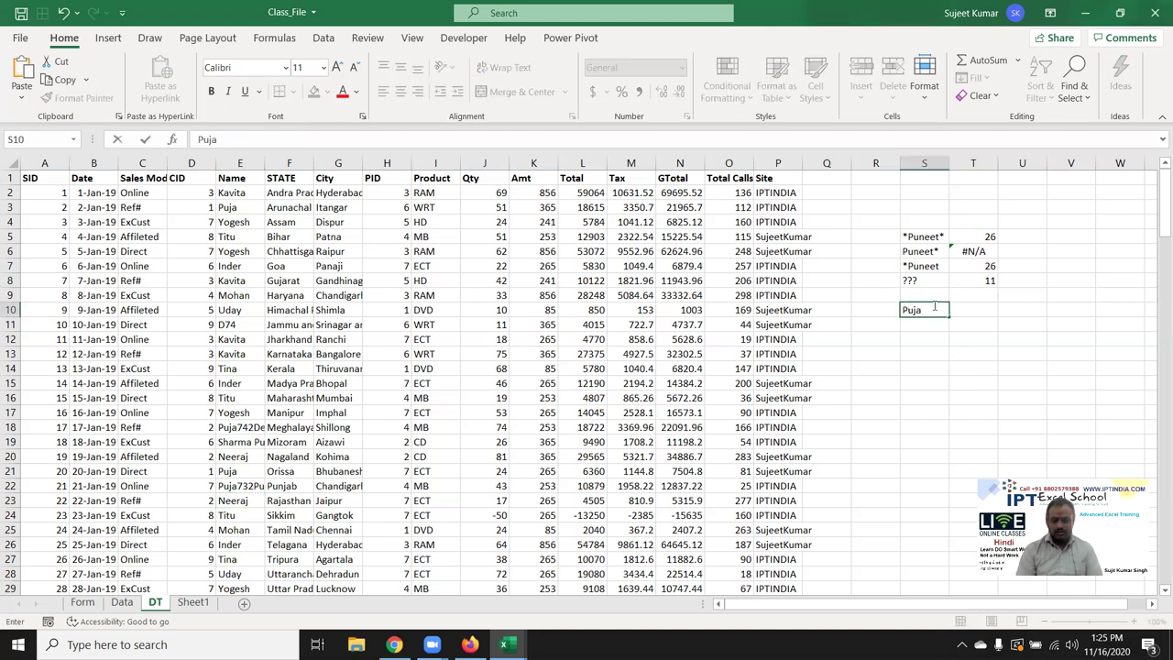
text(???)
text(Delhi)
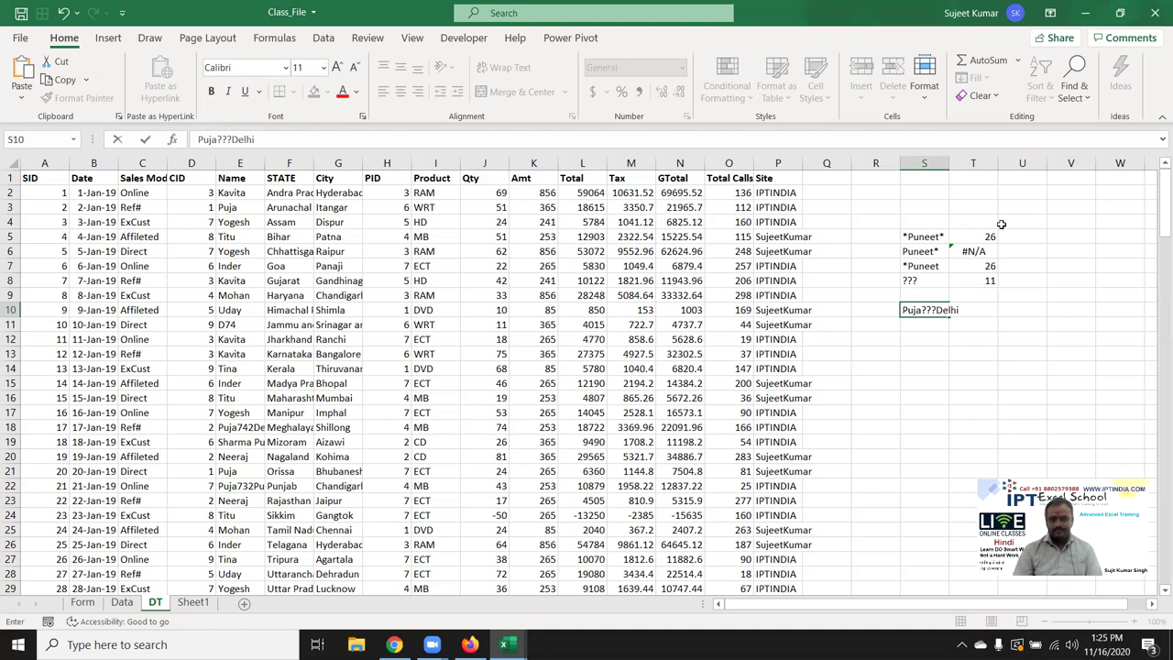
key(ctrl+Return)
- Enter =VLOOKUP(S10,E:J,6,0) in T10, returning 74
click(978, 308)
text(=)
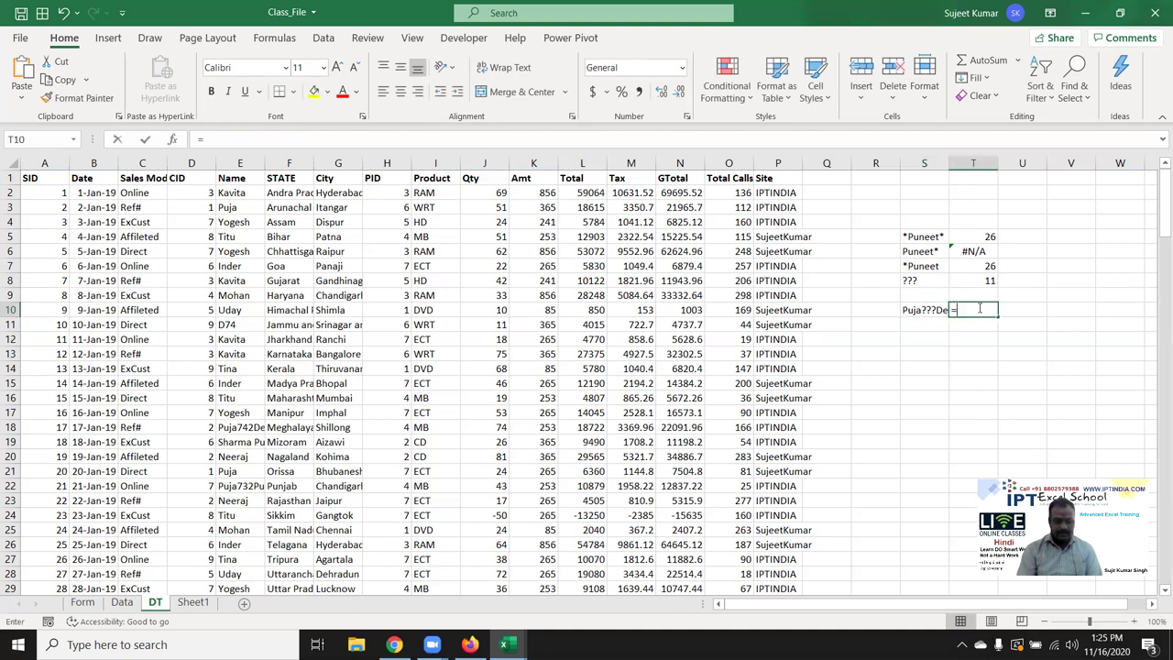
text(vl)
key(Tab)
key(Left)
text(,)
drag(231, 163, 484, 145)
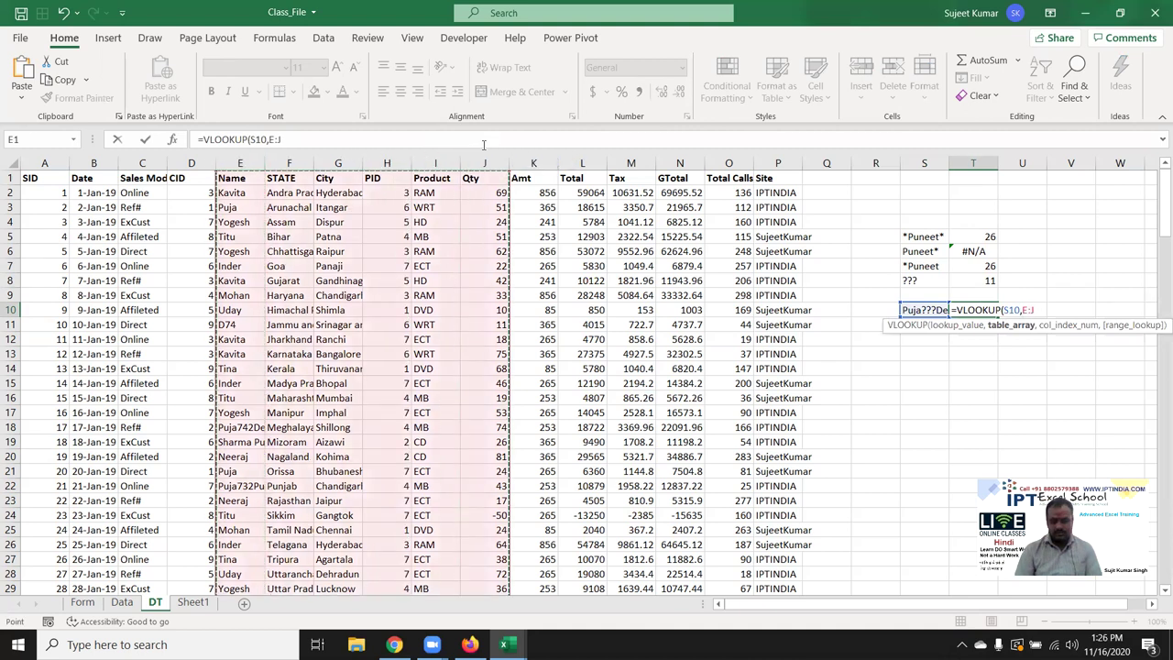
text(,6,0)
key(Return)
key(Up)
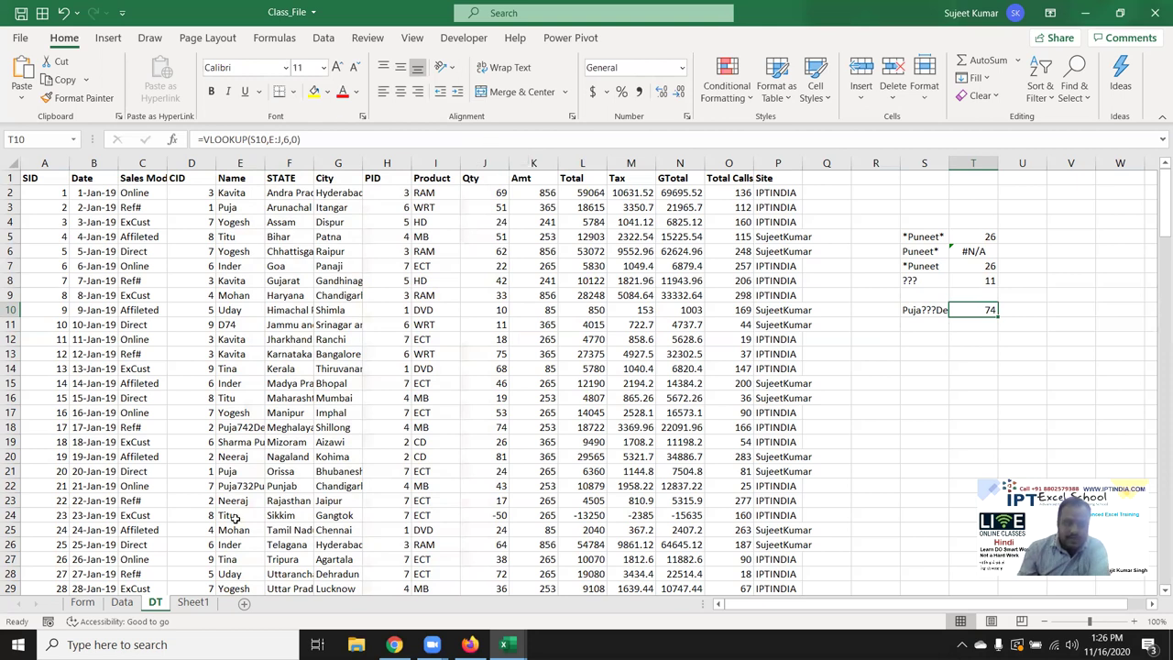
- Insert a space before Delhi in the E18 entry, which makes T10 show #N/A
double_click(256, 486)
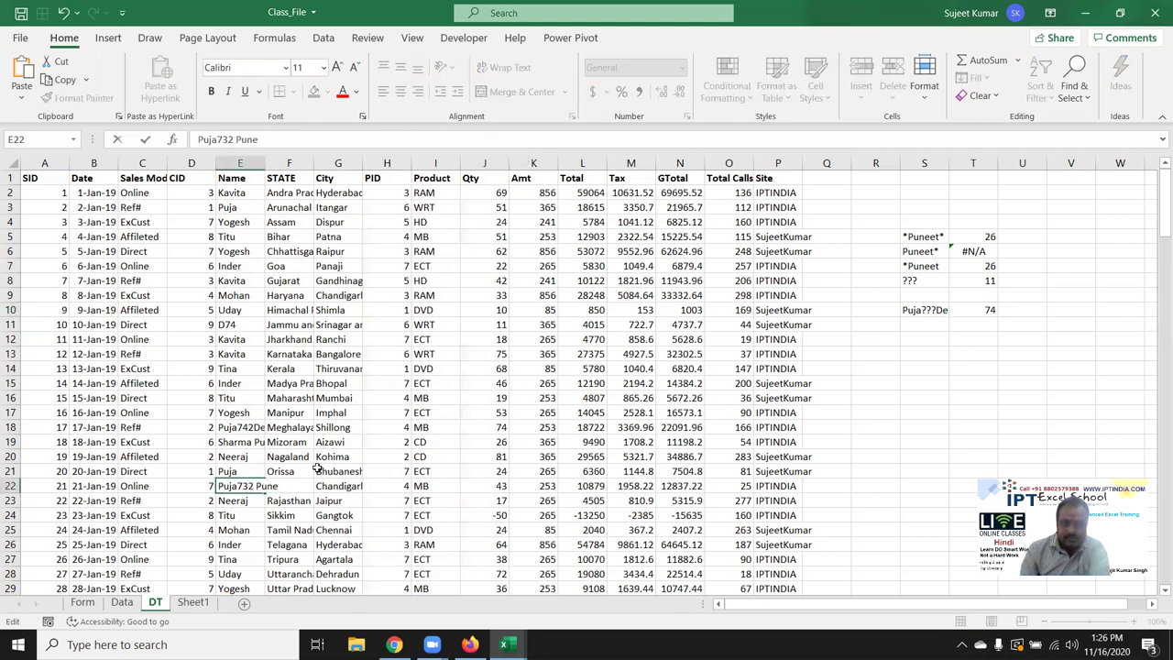
key(Escape)
key(Up)
key(Up)
key(Up)
key(Up)
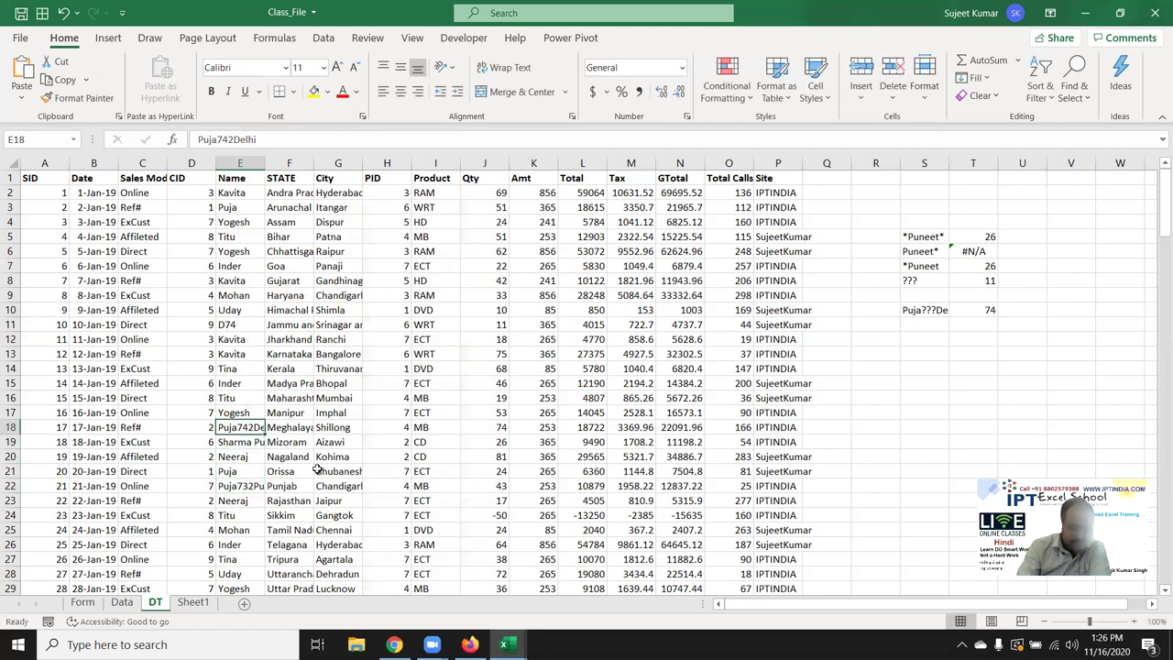
key(F2)
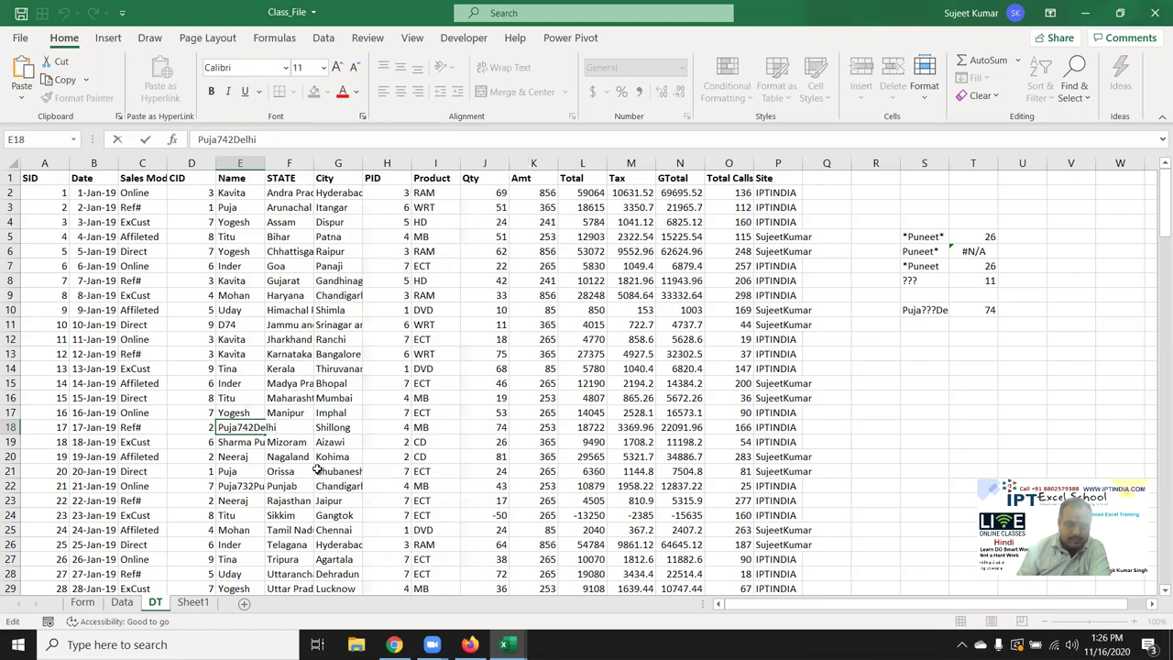
key(Left)
key(Left)
key(Left)
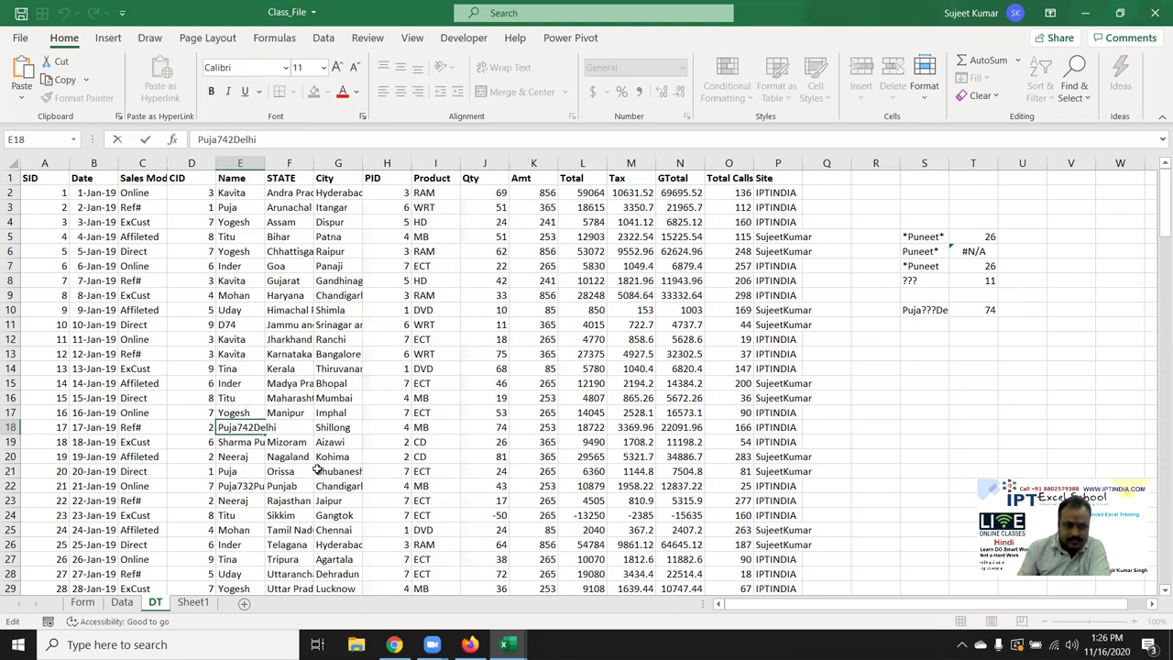
key(Return)
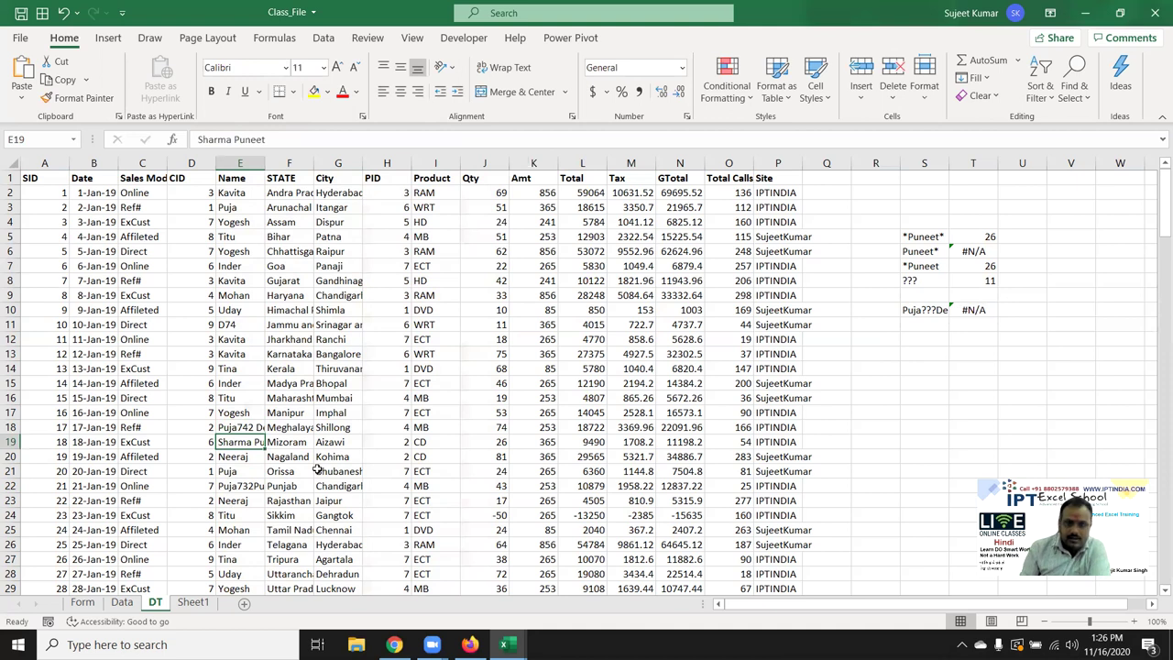
- Add a fourth ? wildcard to the S10 pattern
click(937, 310)
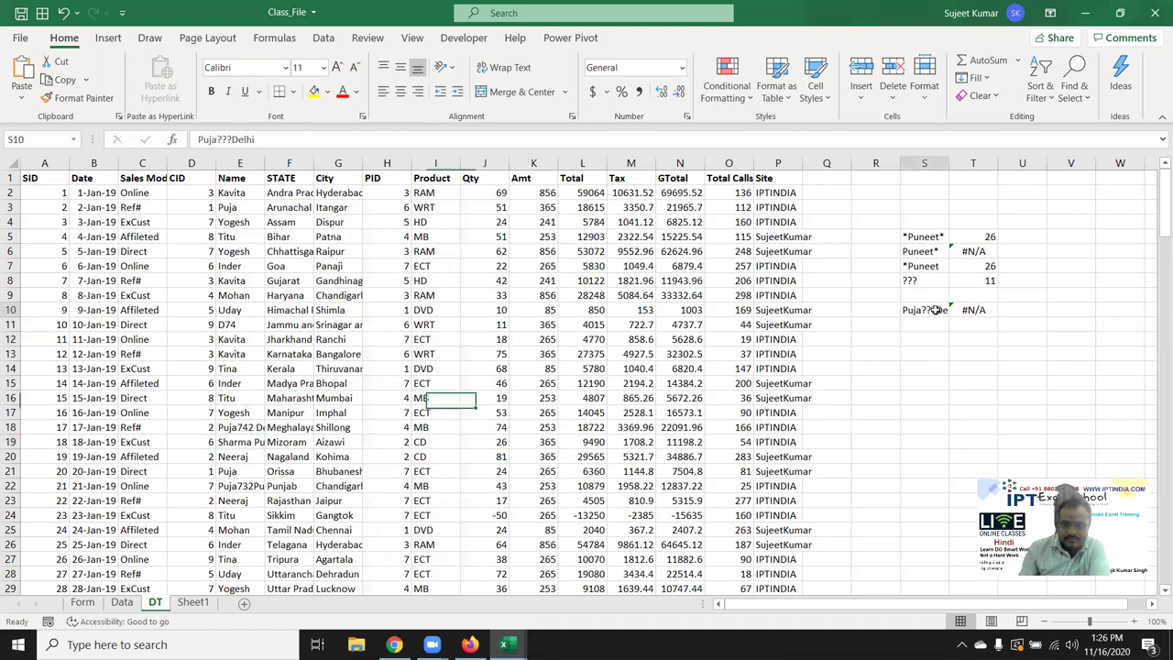
double_click(936, 310)
text(?)
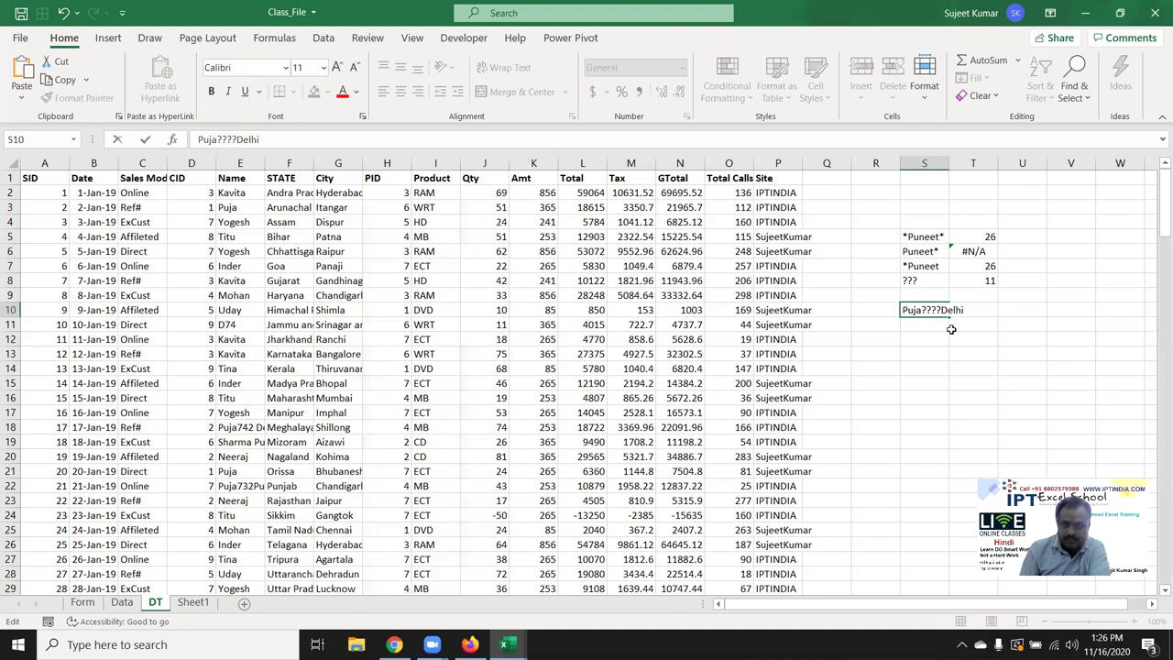
key(Return)
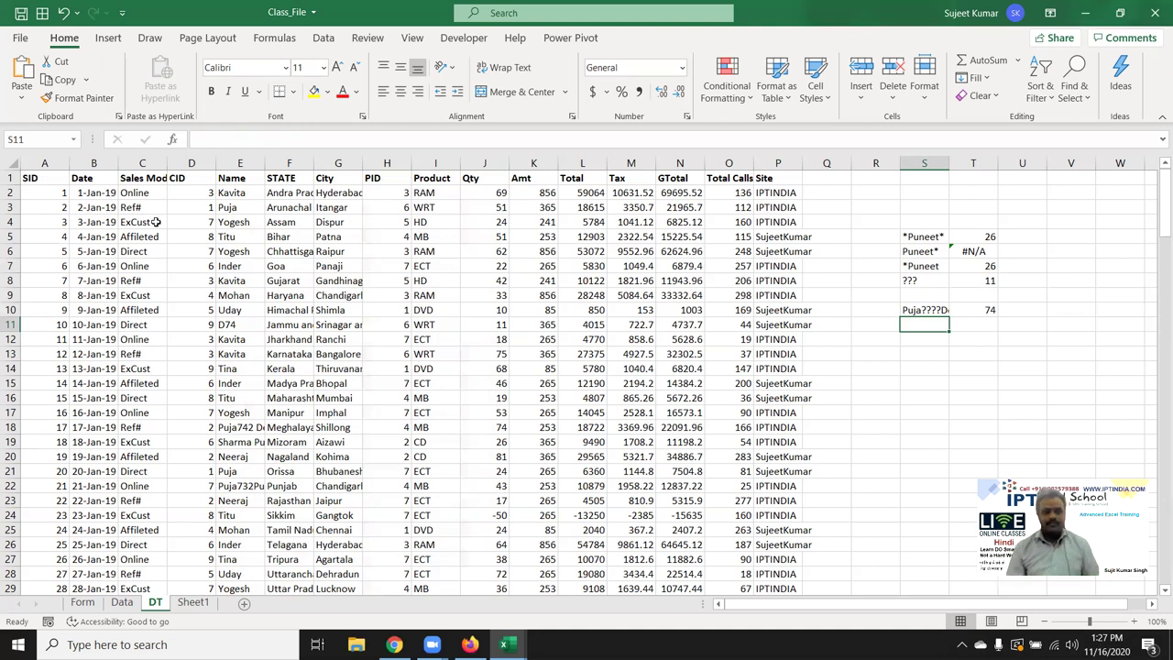
- Rename Sheet1 to JAN
click(200, 609)
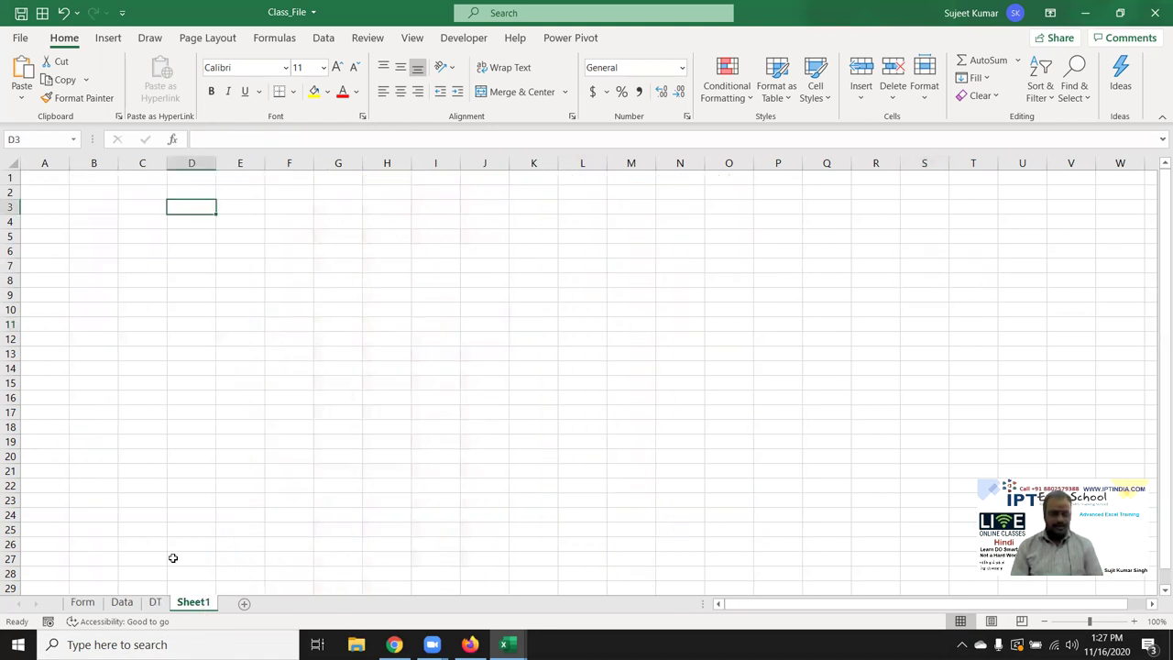
key(alt+h)
text(or)
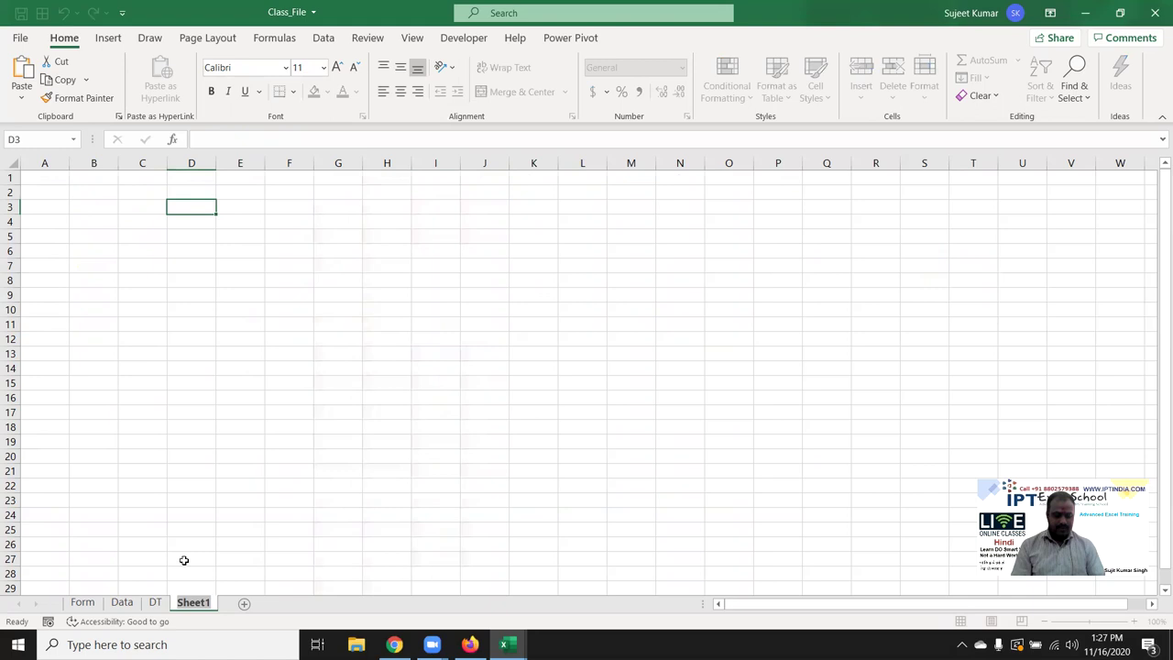
text(JAN)
click(176, 513)
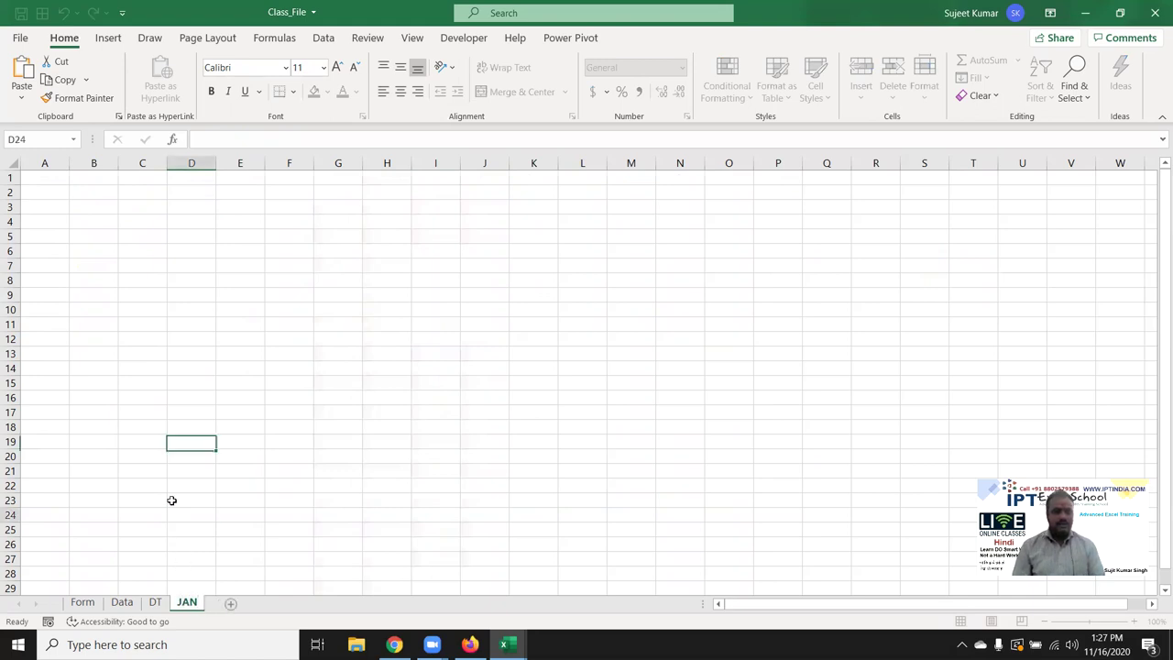
- Enter a Name header in A1 and fill eight names down A2:A9
click(44, 178)
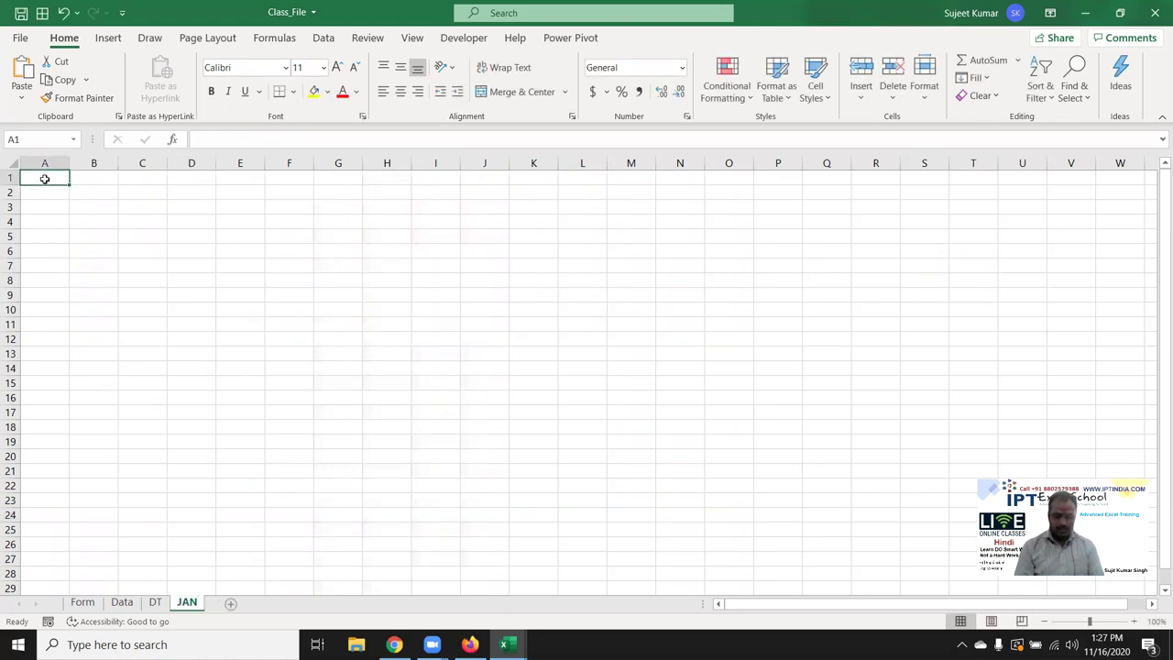
text(Pu)
key(Escape)
text(Name)
key(Return)
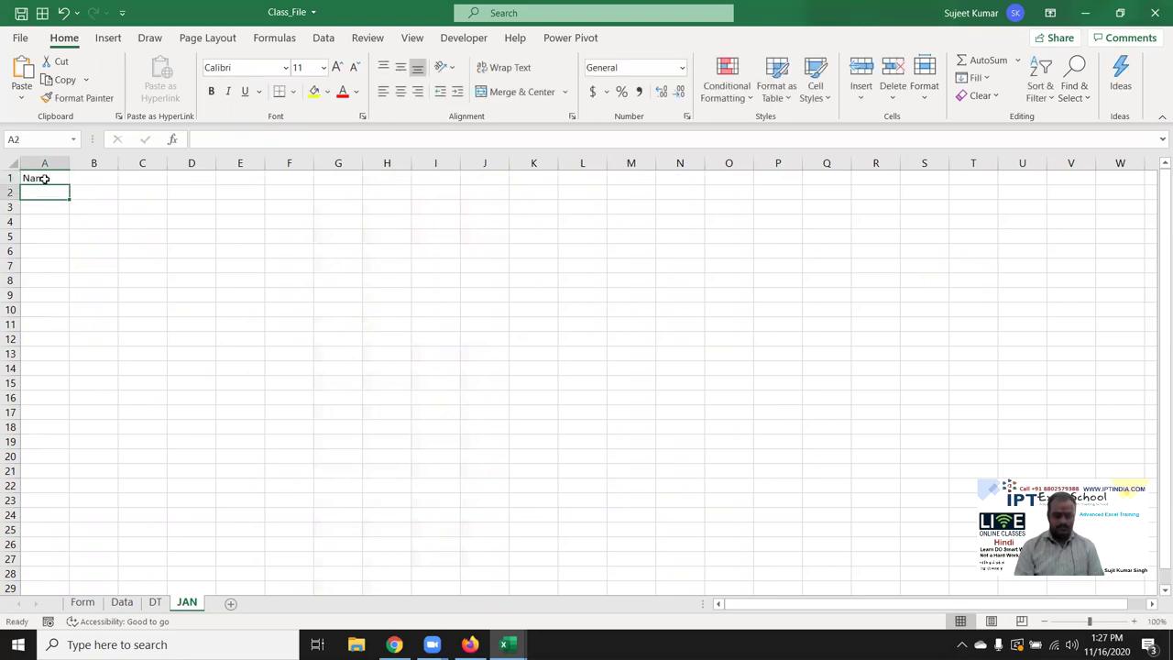
text(Puja)
click(84, 218)
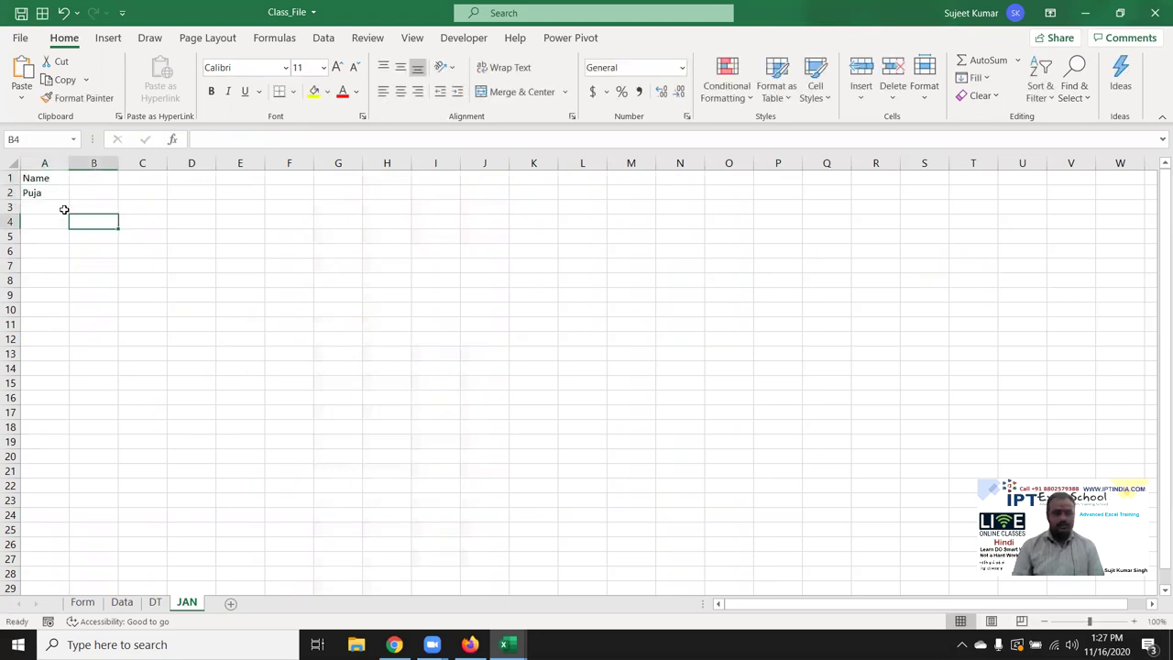
click(44, 192)
drag(69, 196, 69, 297)
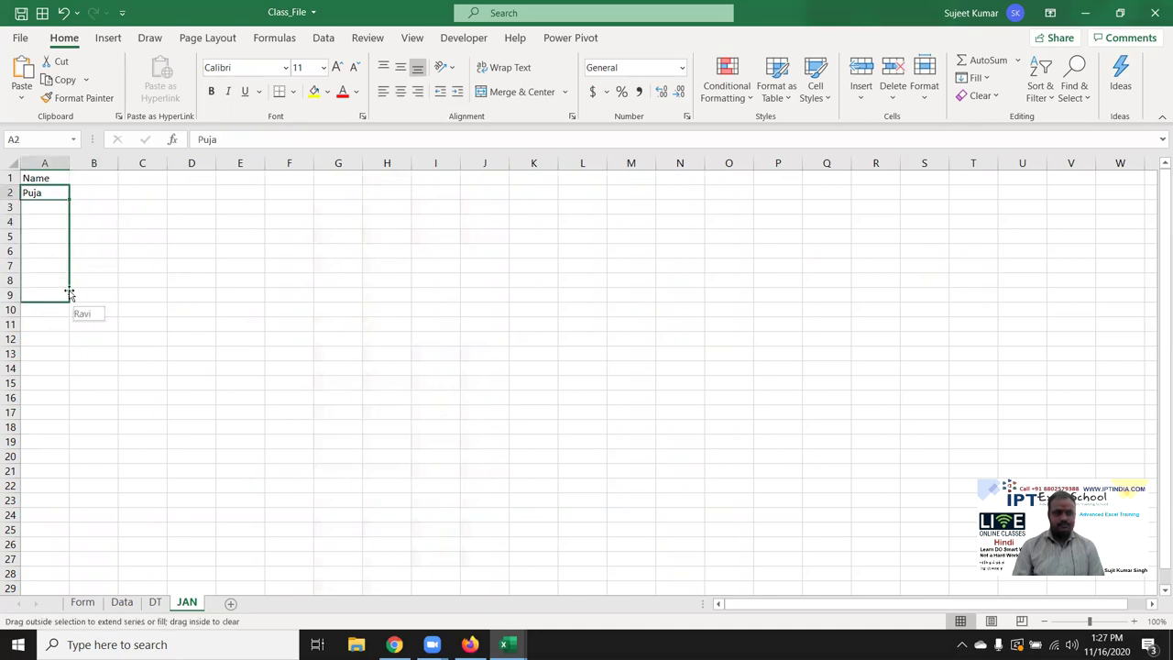
- Enter JAN as the heading in cell B1
click(101, 178)
right_click(101, 178)
key(Escape)
text(JAN)
key(Return)
click(102, 178)
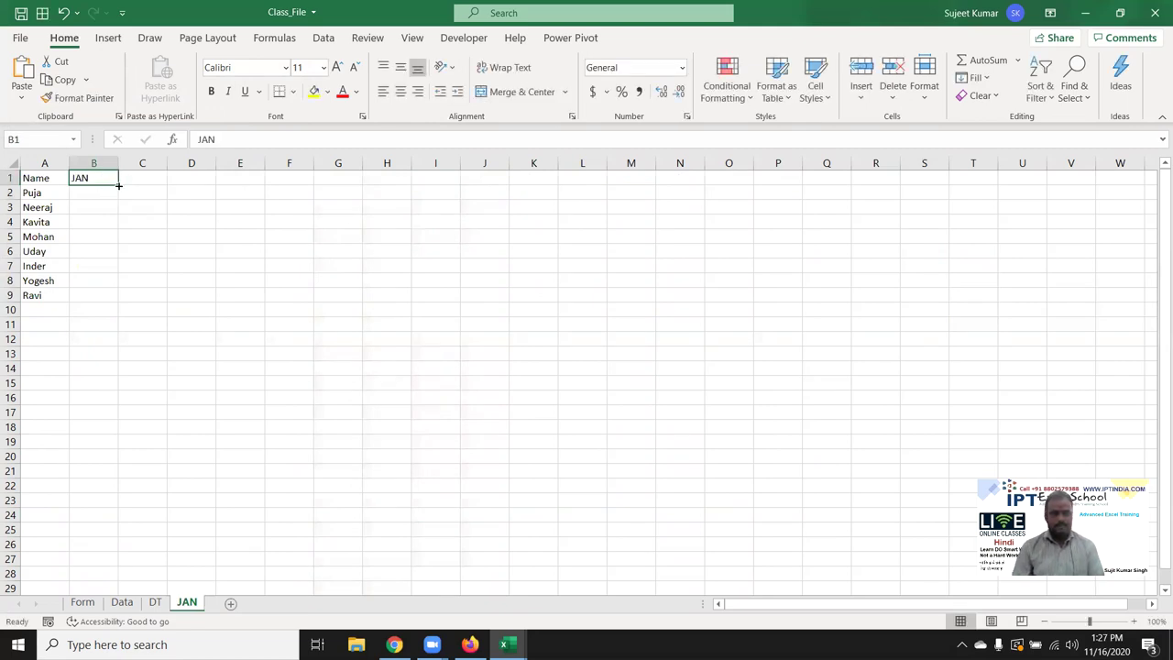
- Change the B1 heading to Sales and fill B2:B9 with a RANDBETWEEN random sales formula
text(Sales)
key(Return)
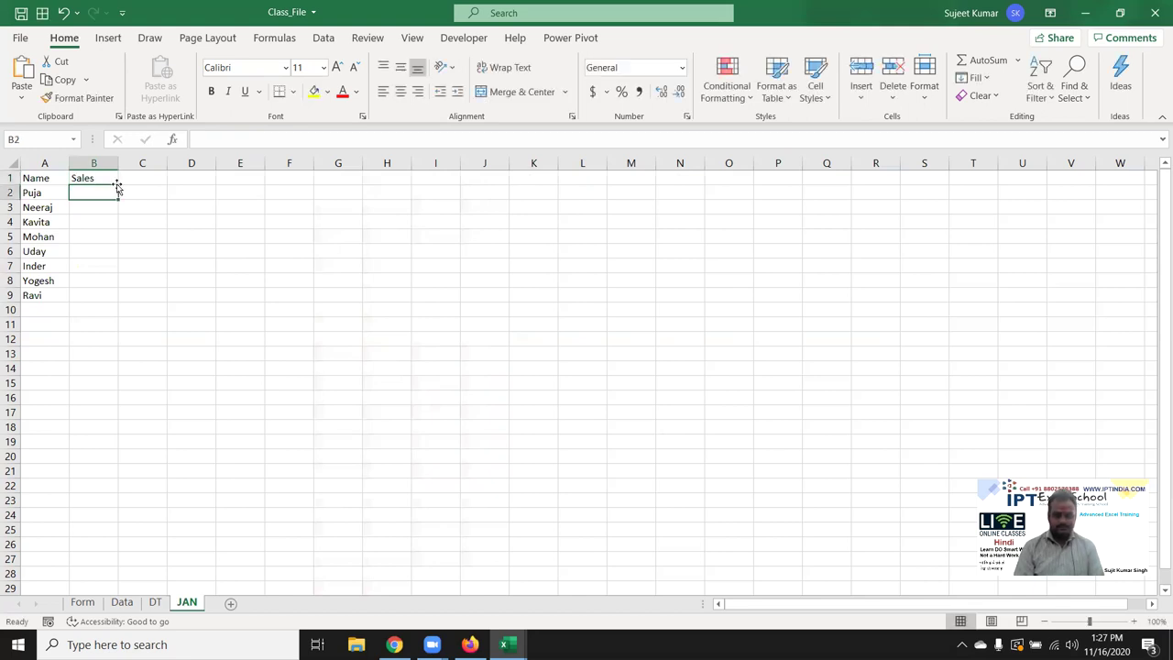
text(=ra)
key(Down)
key(Down)
key(Down)
key(Tab)
text(10,9)
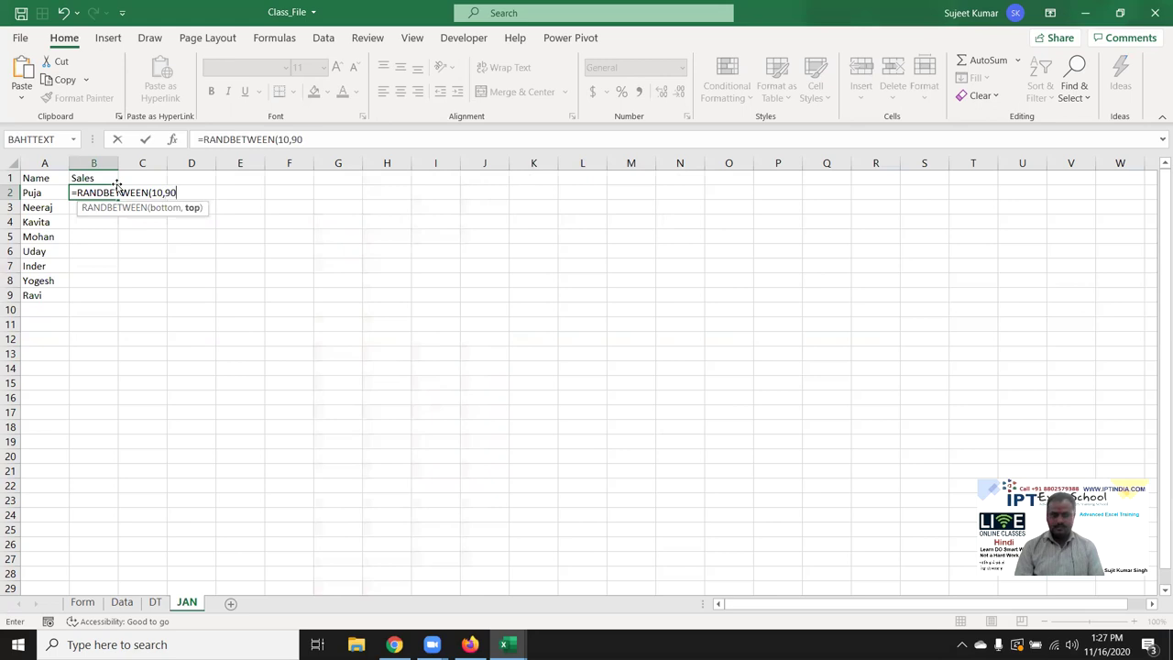
key(Return)
drag(97, 192, 94, 291)
key(ctrl+d)
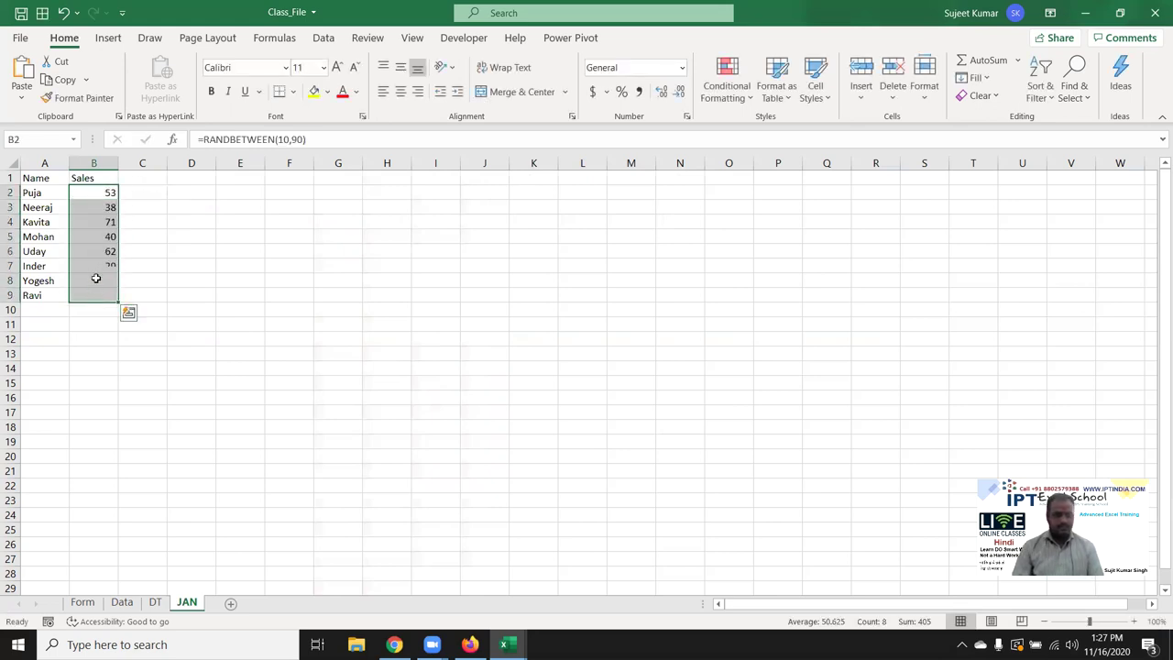
- Copy the Name and Sales table into three new sheets, Sheet2 to Sheet4
mouse_move(31, 177)
mouse_down()
mouse_move(84, 233)
mouse_move(96, 291)
mouse_up()
key(ctrl+c)
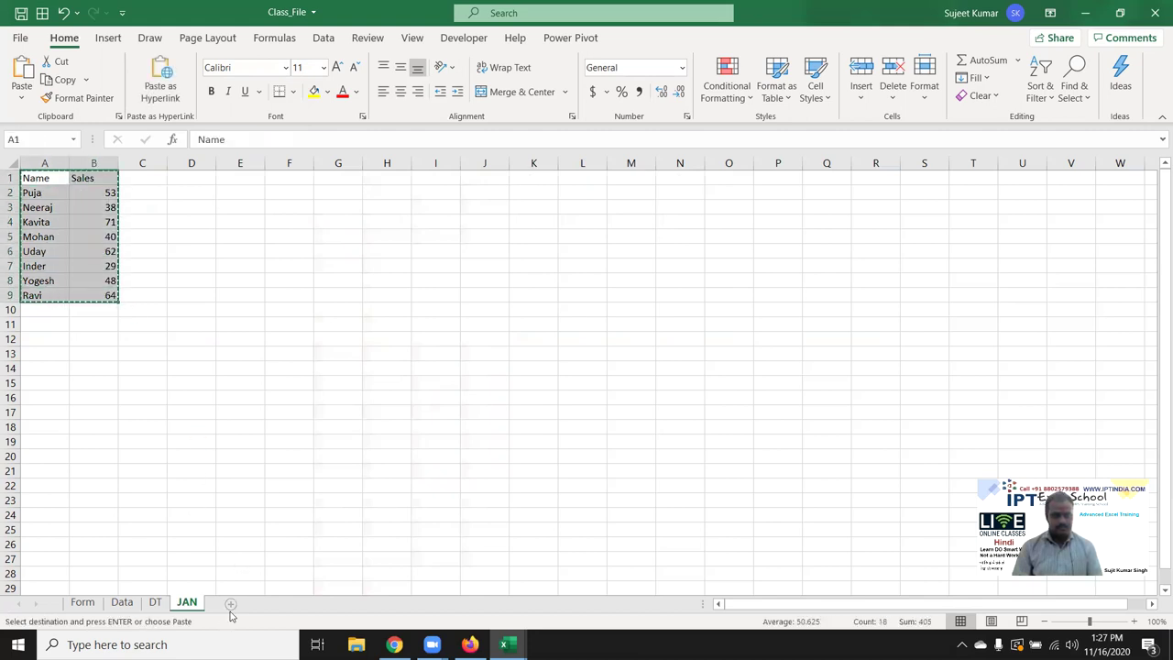
click(231, 604)
key(ctrl+v)
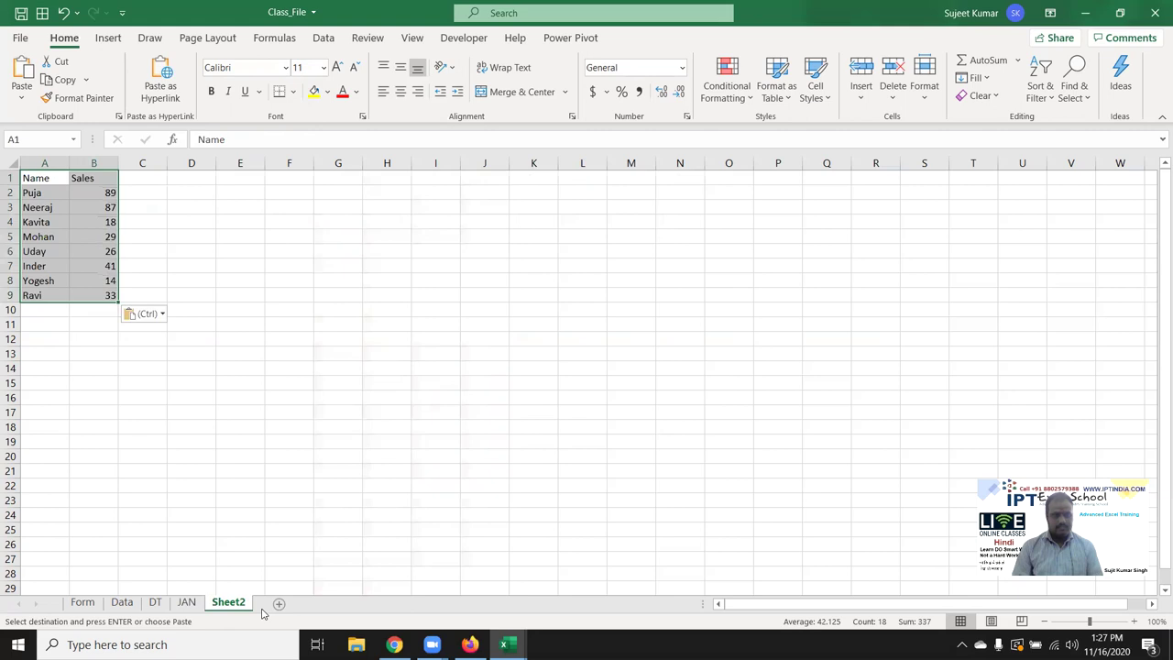
click(279, 604)
key(ctrl+v)
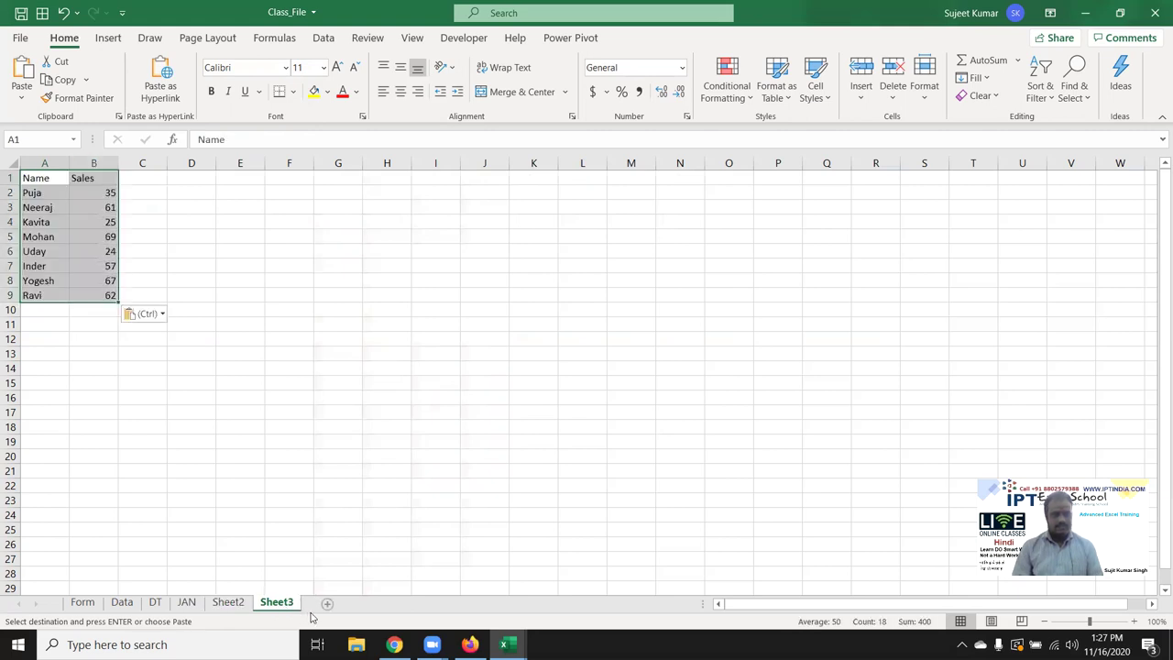
click(327, 604)
key(ctrl+v)
key(Escape)
- With JAN to Sheet4 grouped, paste the table back as plain values, then ungroup
shift+click(187, 601)
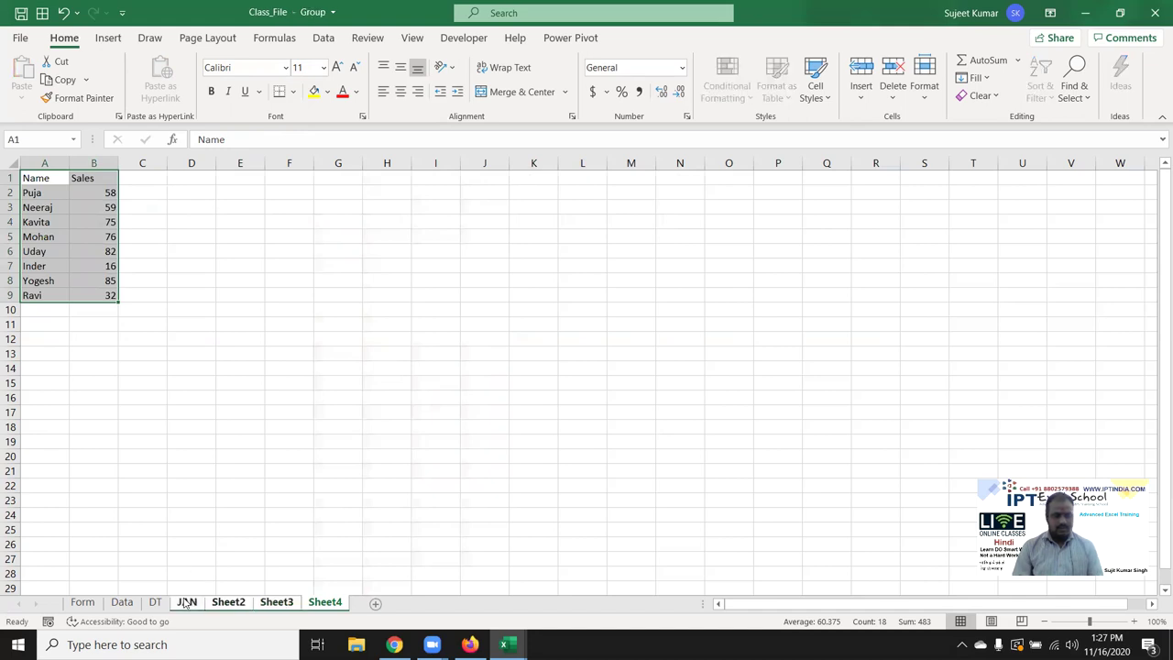
key(ctrl+c)
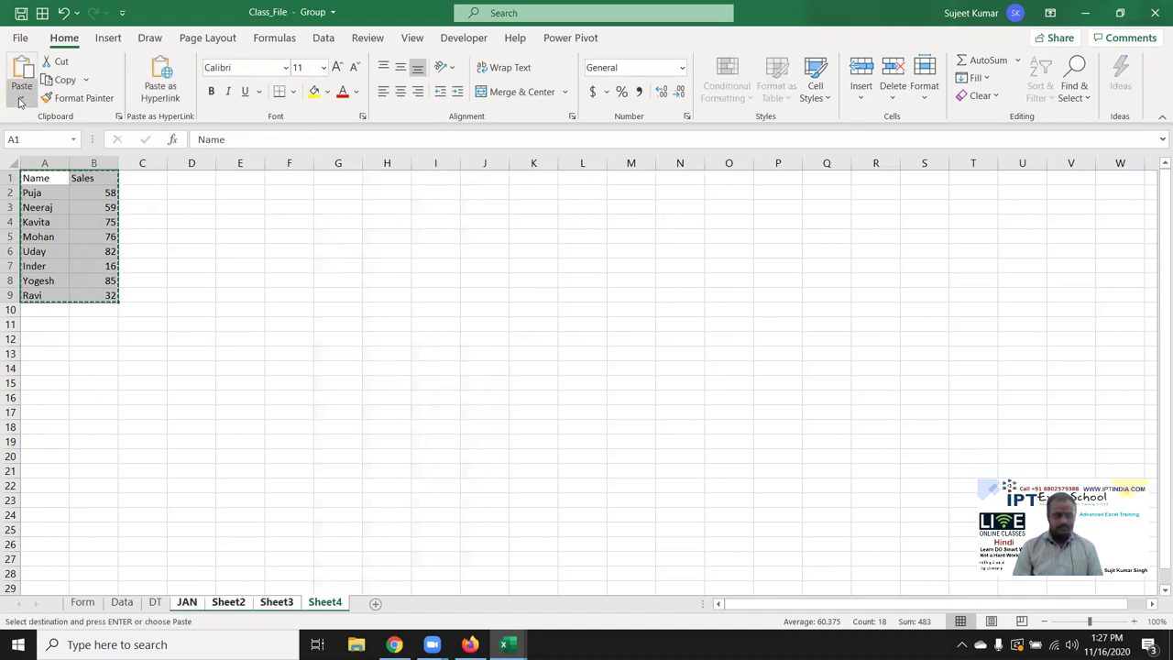
click(21, 95)
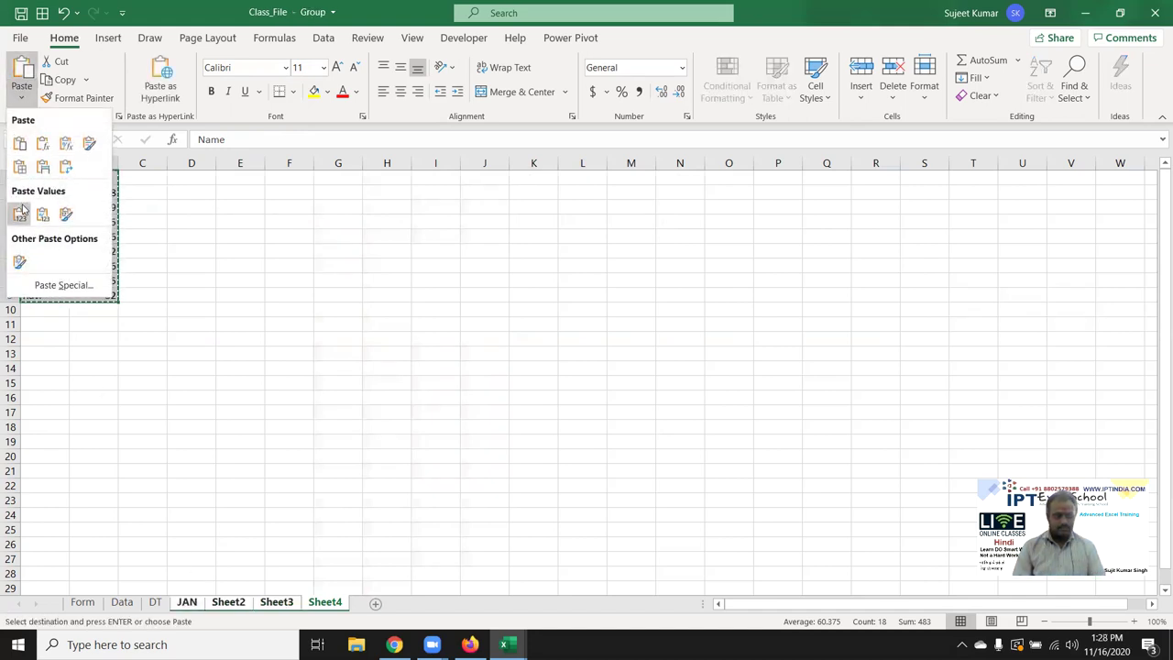
click(19, 212)
click(191, 515)
click(157, 605)
click(186, 602)
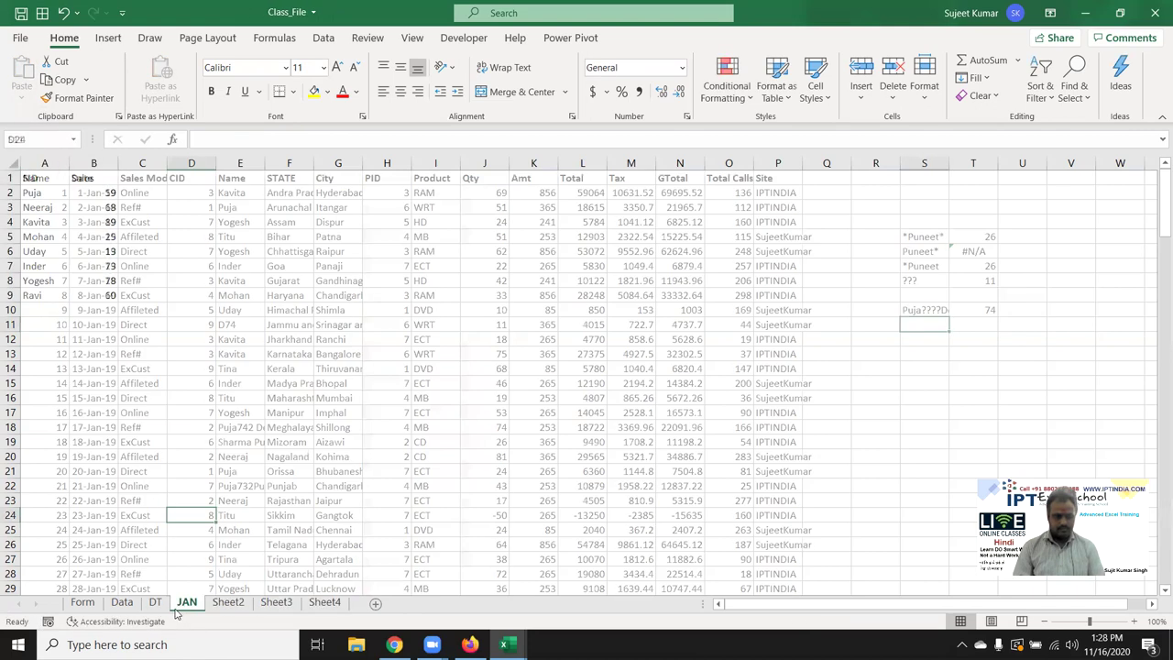
- Rename Sheet2 to FEB
double_click(229, 603)
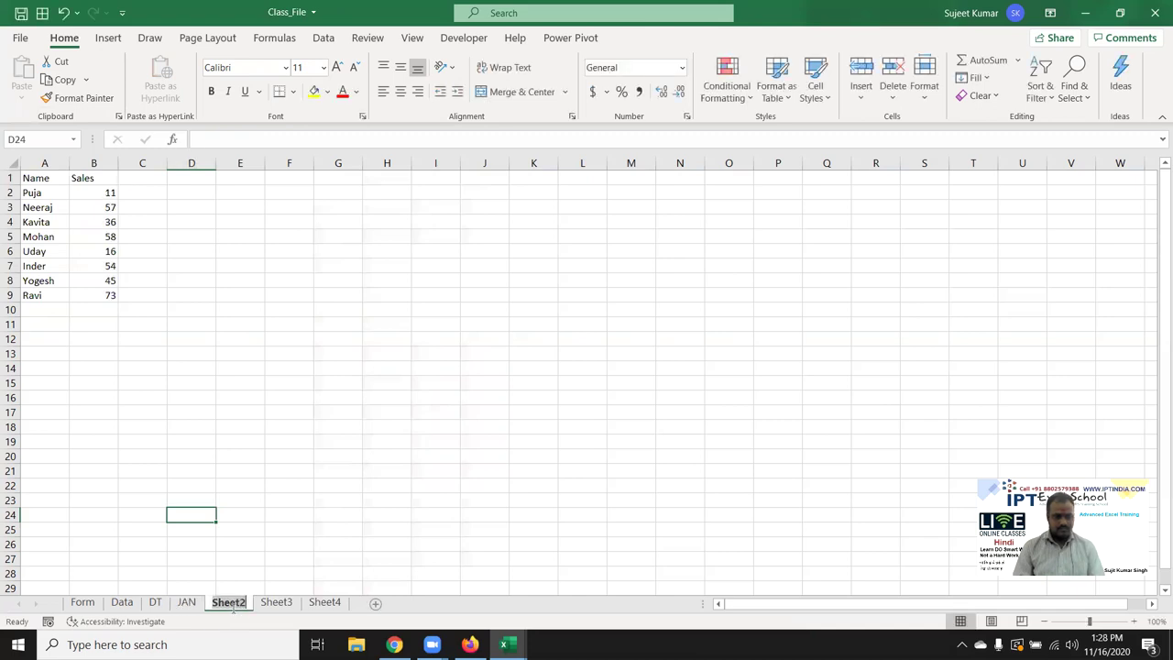
text(Feb)
key(Return)
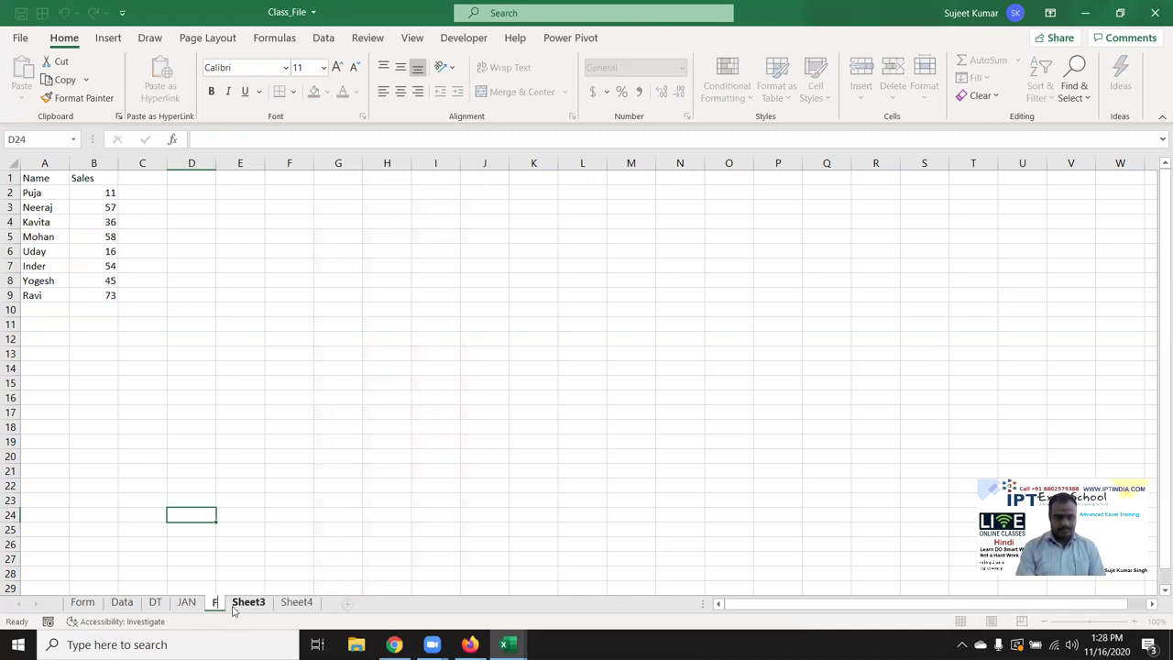
key(BackSpace)
text(FEB)
key(Return)
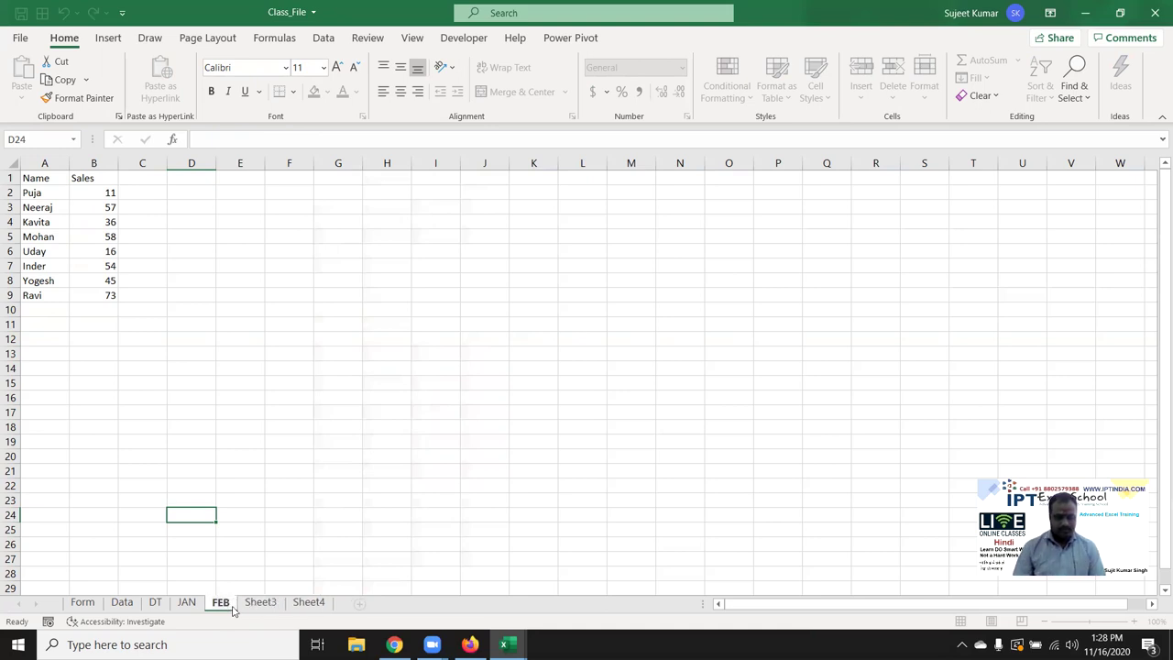
- Rename Sheet3 to MAR and Sheet4 to APR, and add a new blank sheet
click(253, 605)
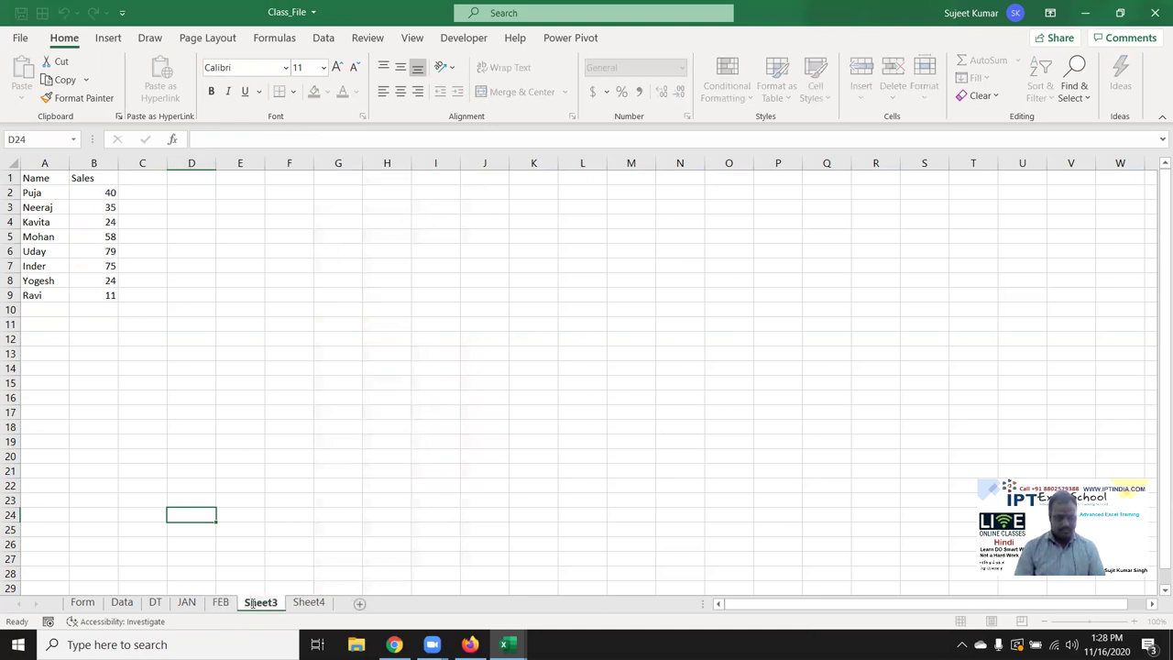
double_click(252, 604)
text(MAR)
click(288, 577)
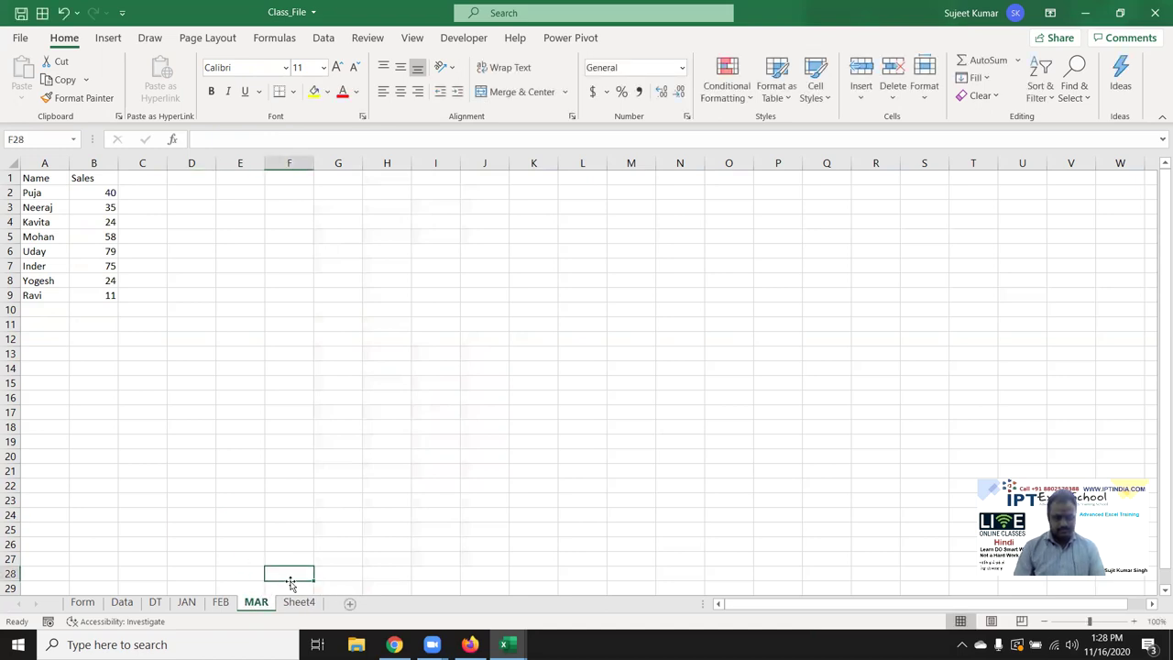
double_click(295, 601)
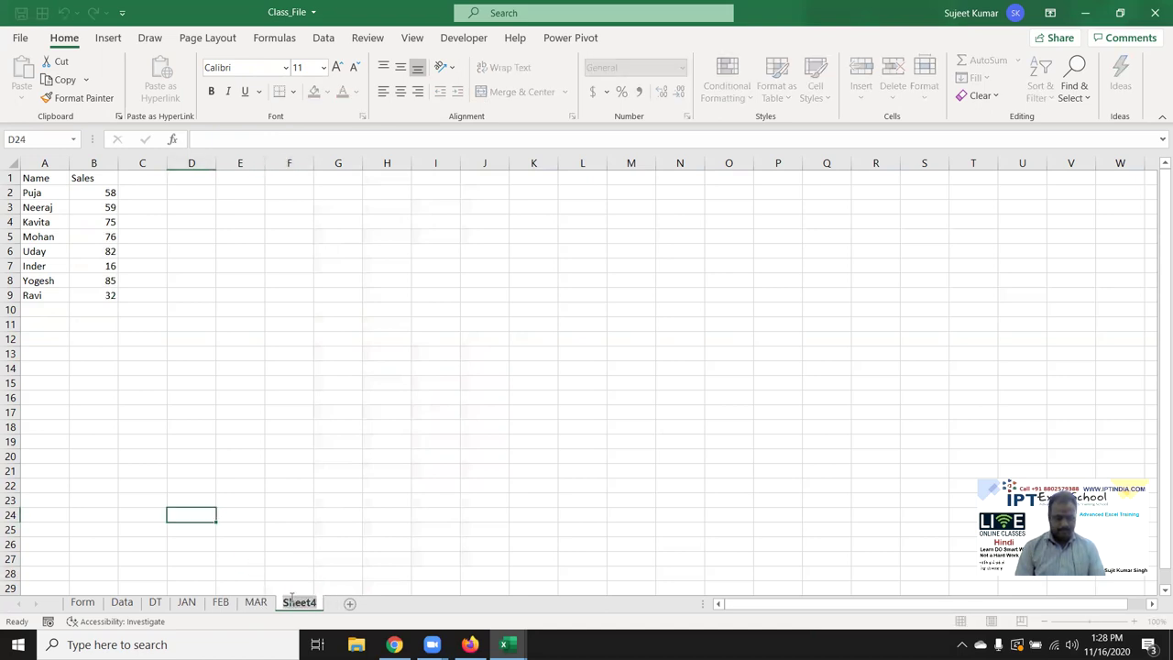
text(APR)
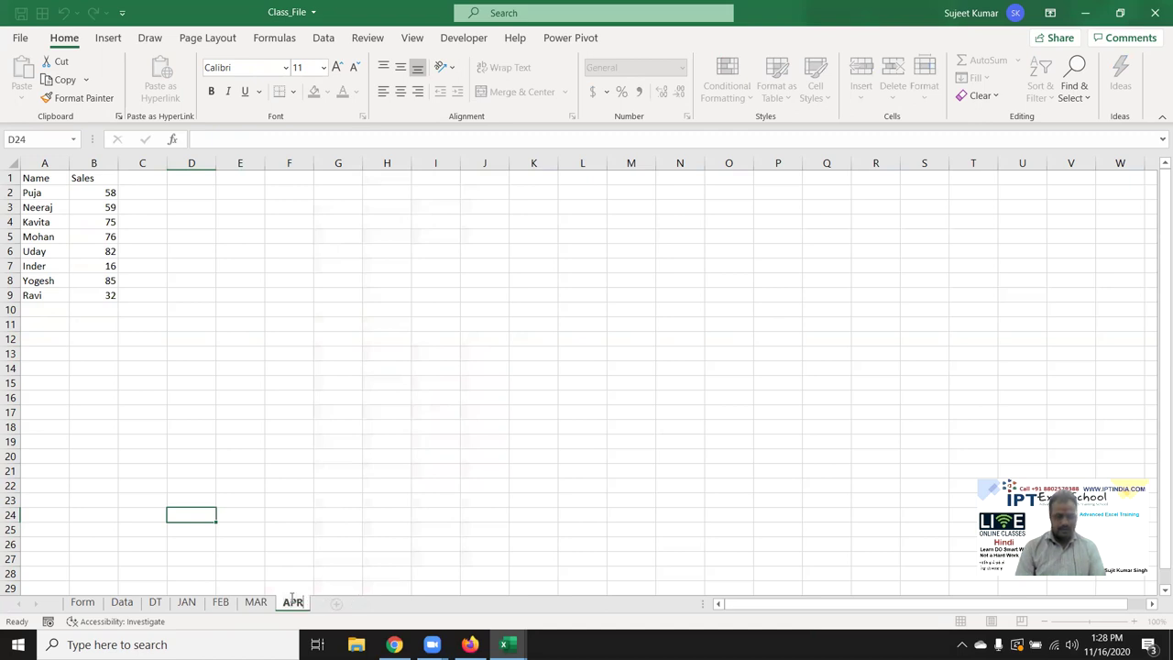
click(316, 519)
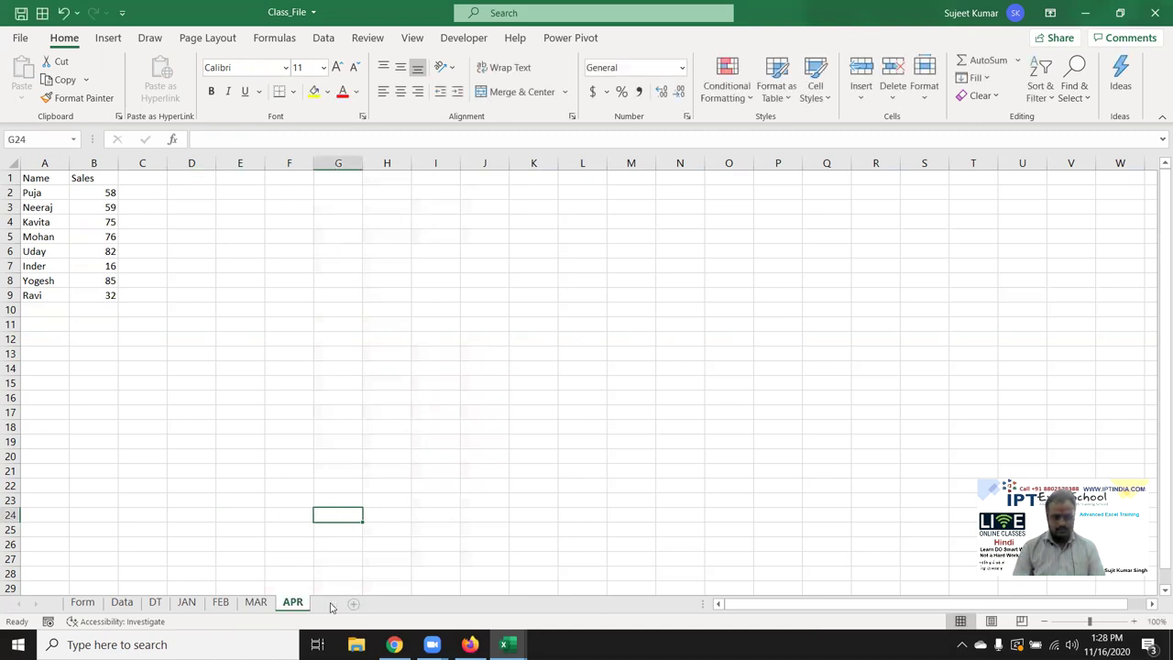
click(337, 603)
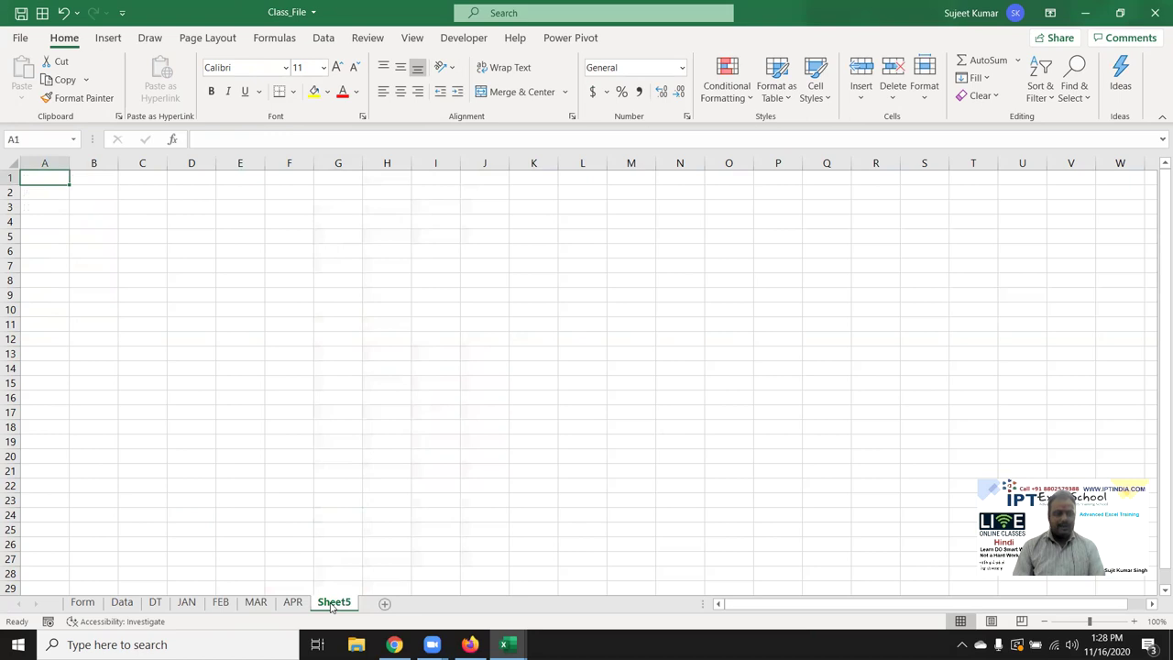
- Copy the Name column A1:A9 from JAN into column A of the new sheet
click(187, 606)
key(Up)
key(Up)
key(Up)
key(Up)
key(Up)
key(Left)
key(Left)
key(Left)
key(ctrl+shift+Down)
key(ctrl+c)
click(334, 602)
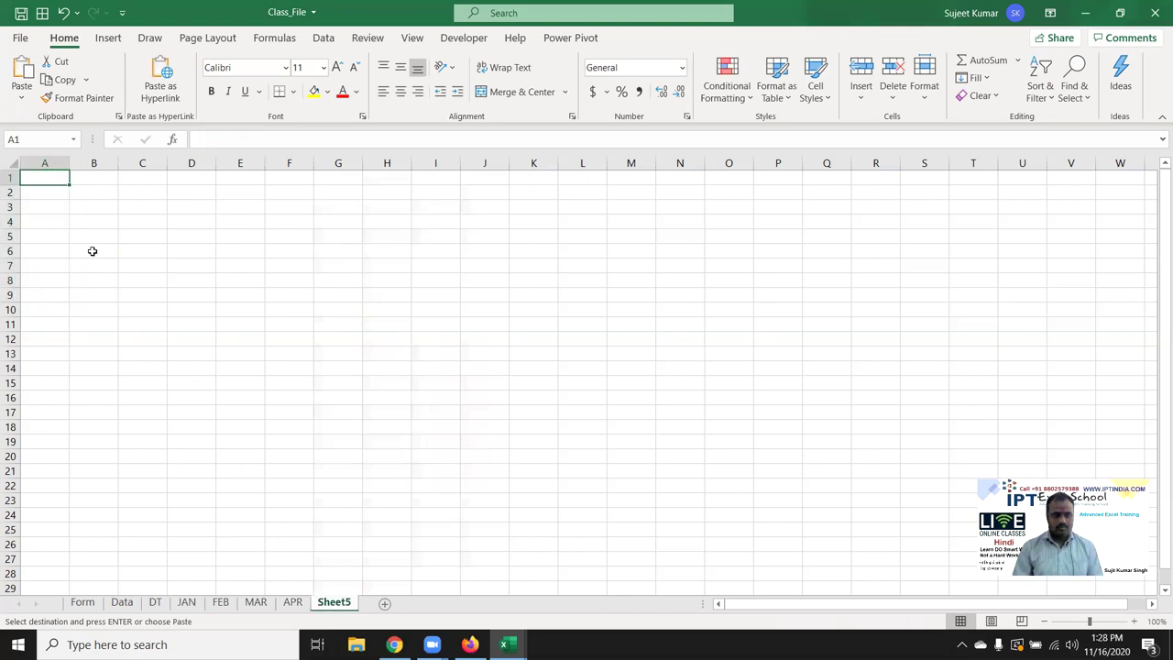
key(ctrl+v)
- Enter JAN in B1 and fill the month headings FEB, MAR, APR across to E1
click(81, 177)
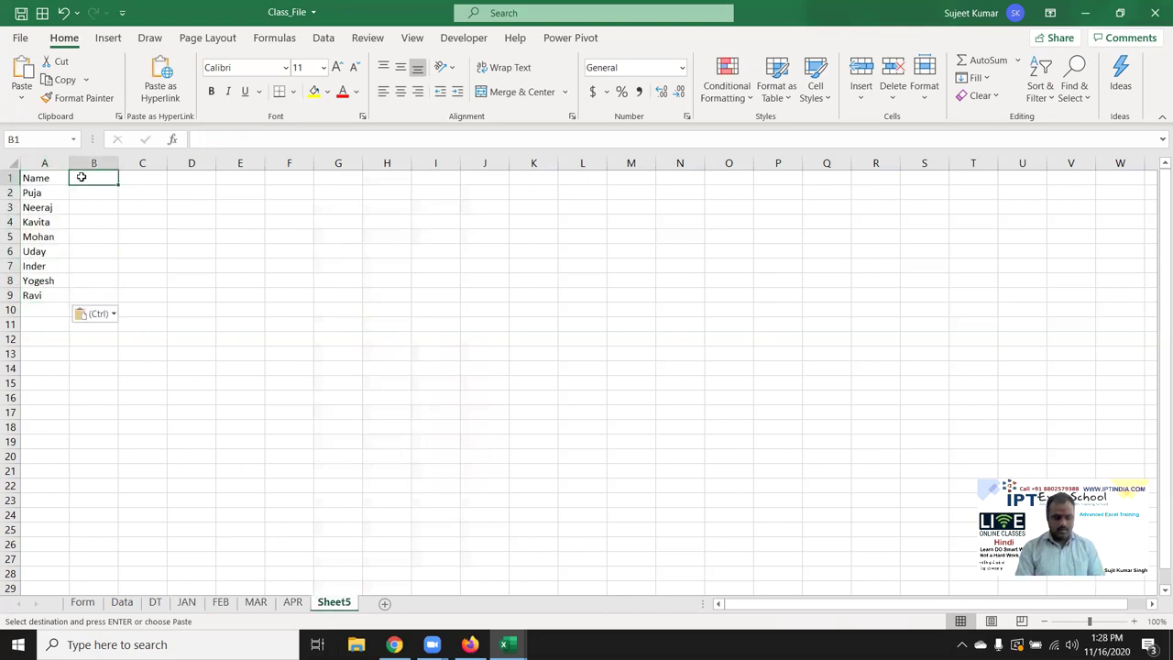
text(JAN)
key(Return)
click(81, 177)
mouse_move(119, 185)
mouse_down()
mouse_move(319, 194)
mouse_move(240, 191)
mouse_up()
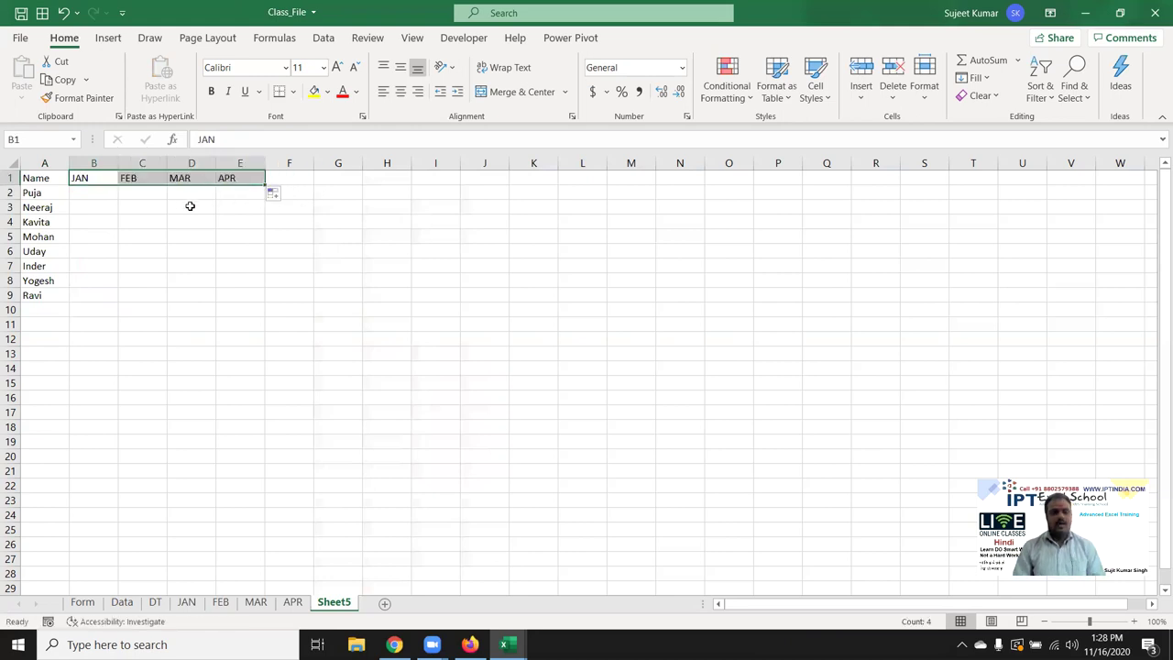
click(98, 199)
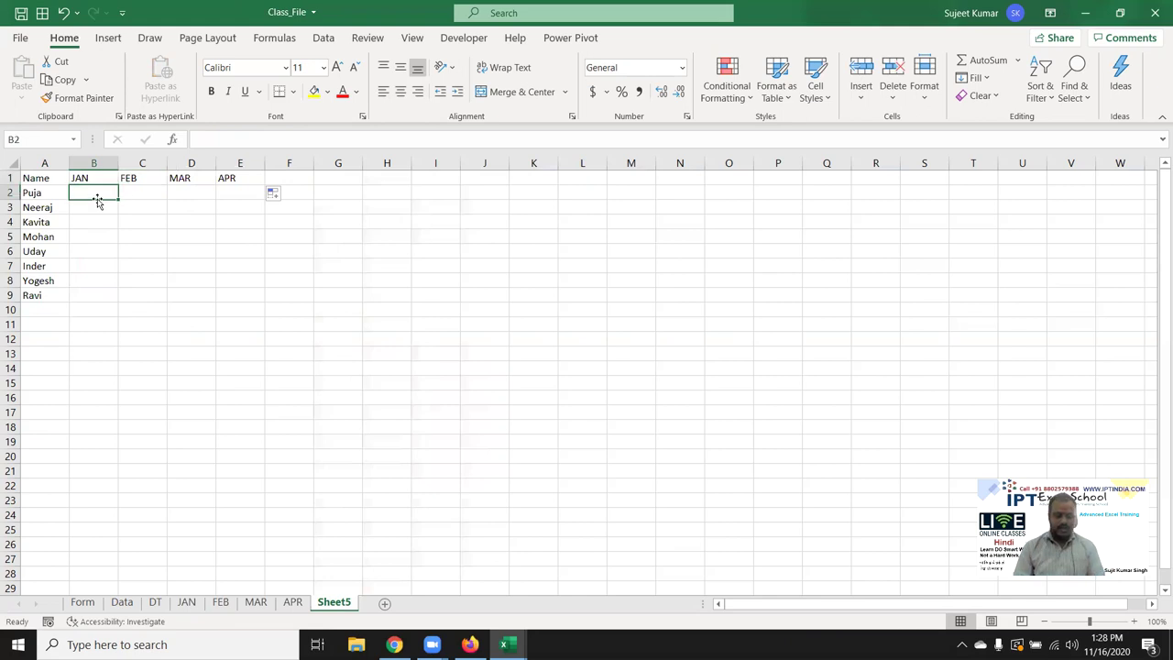
- Enter =VLOOKUP(A2,JAN!A:B,2,0) in B2, returning 59
text(=vl)
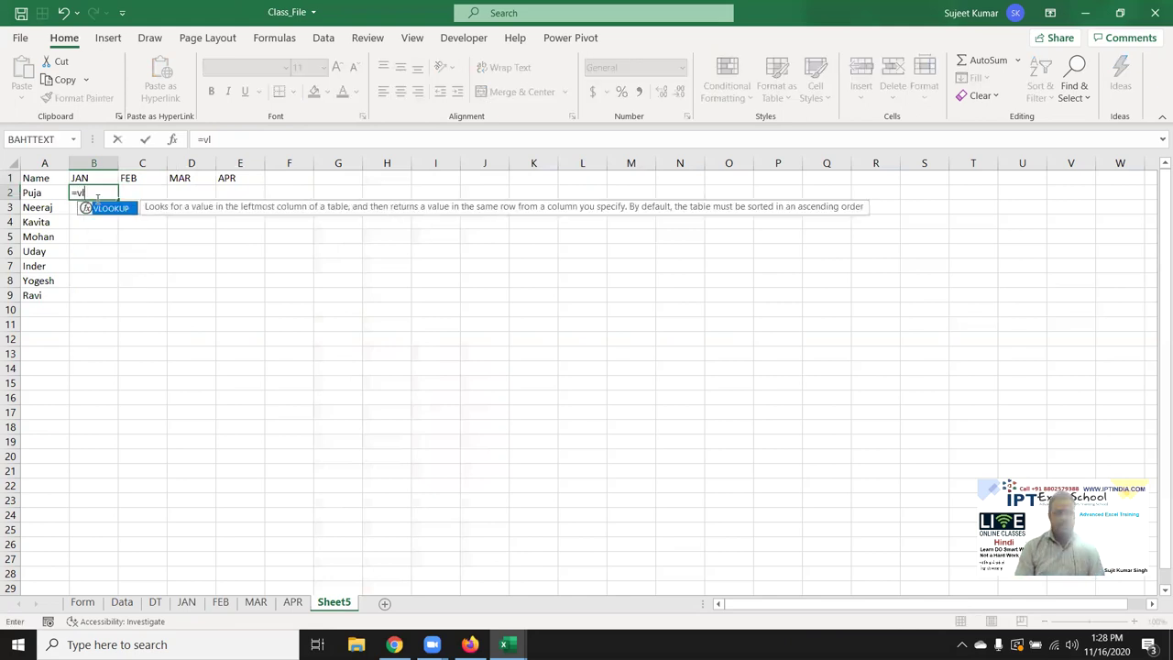
text(ookup()
key(Left)
text(,)
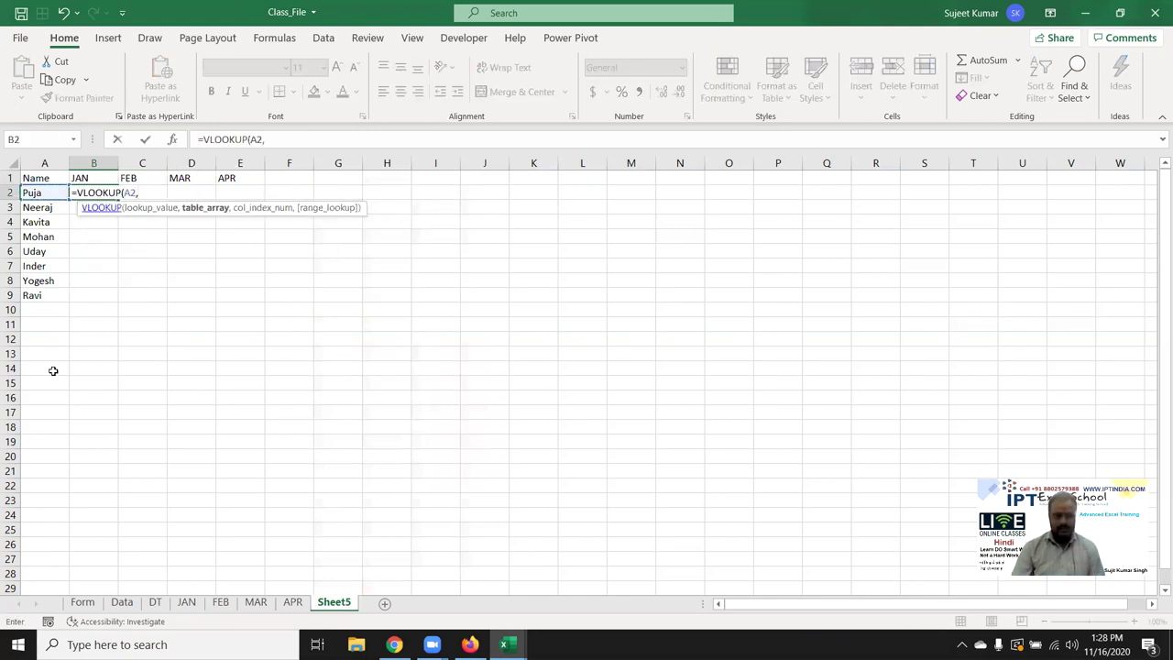
click(191, 605)
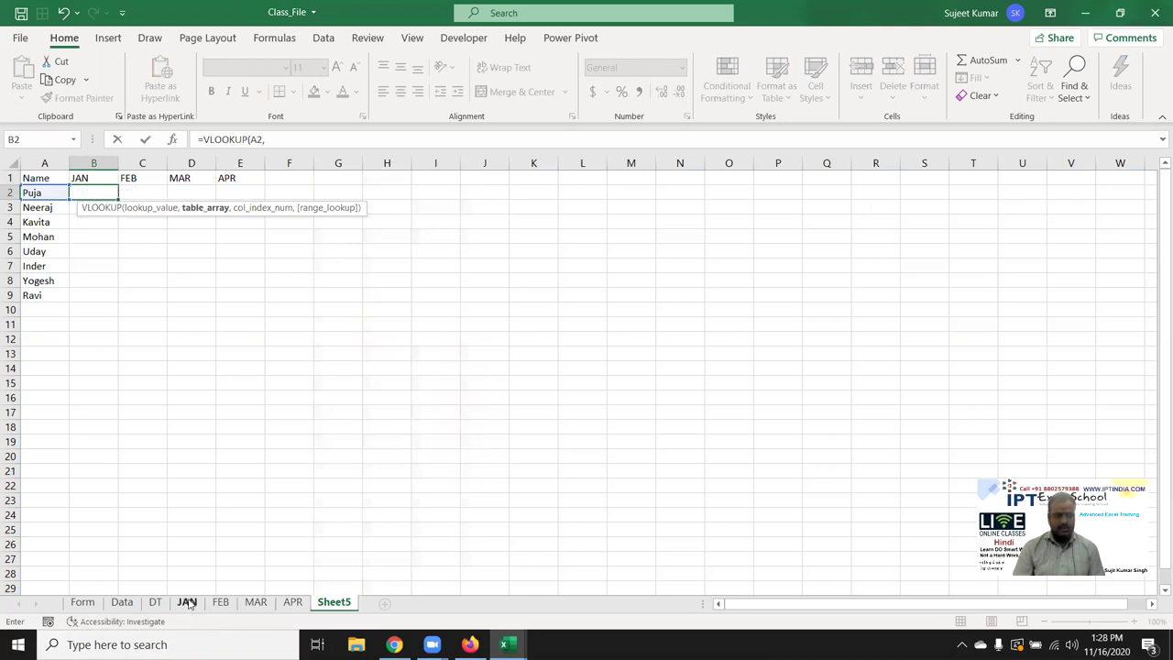
drag(53, 164, 87, 165)
text(,2,0)
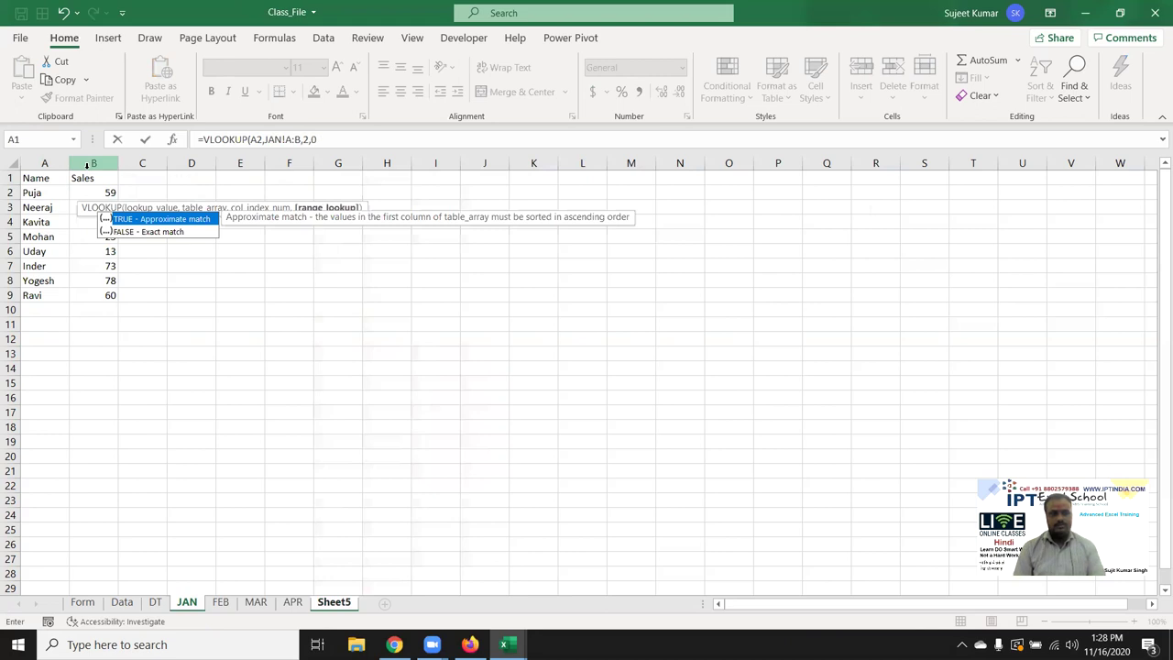
key(Return)
key(Up)
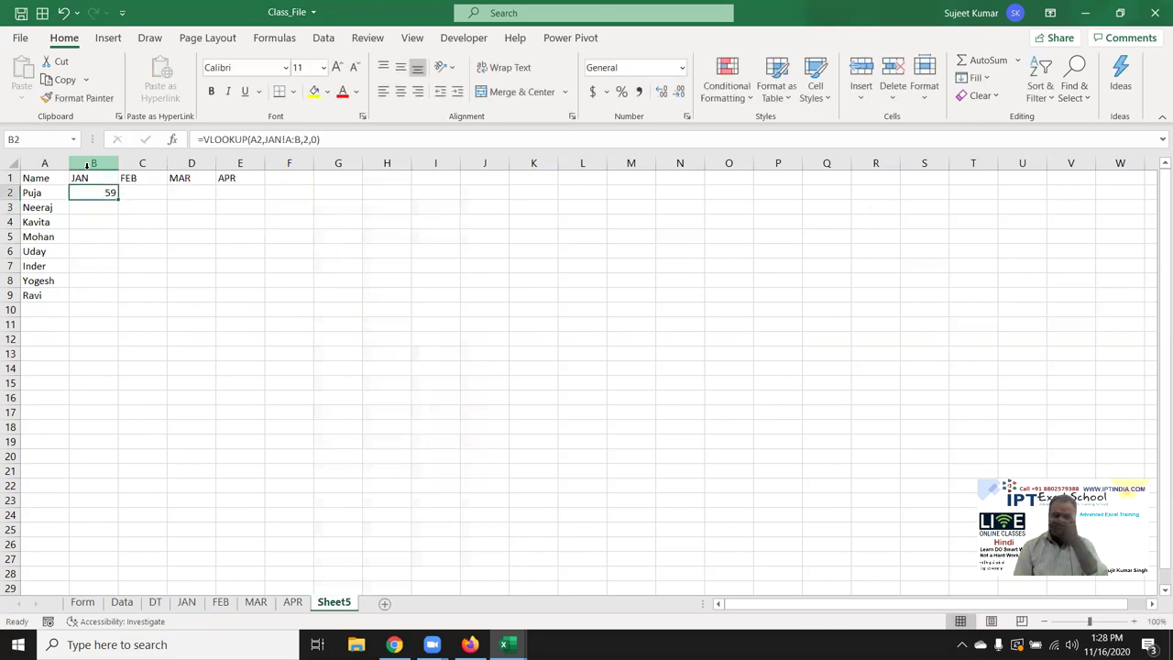
- Enter =VLOOKUP(A2,FEB!A:B,2,0) in C2, returning 11
key(Right)
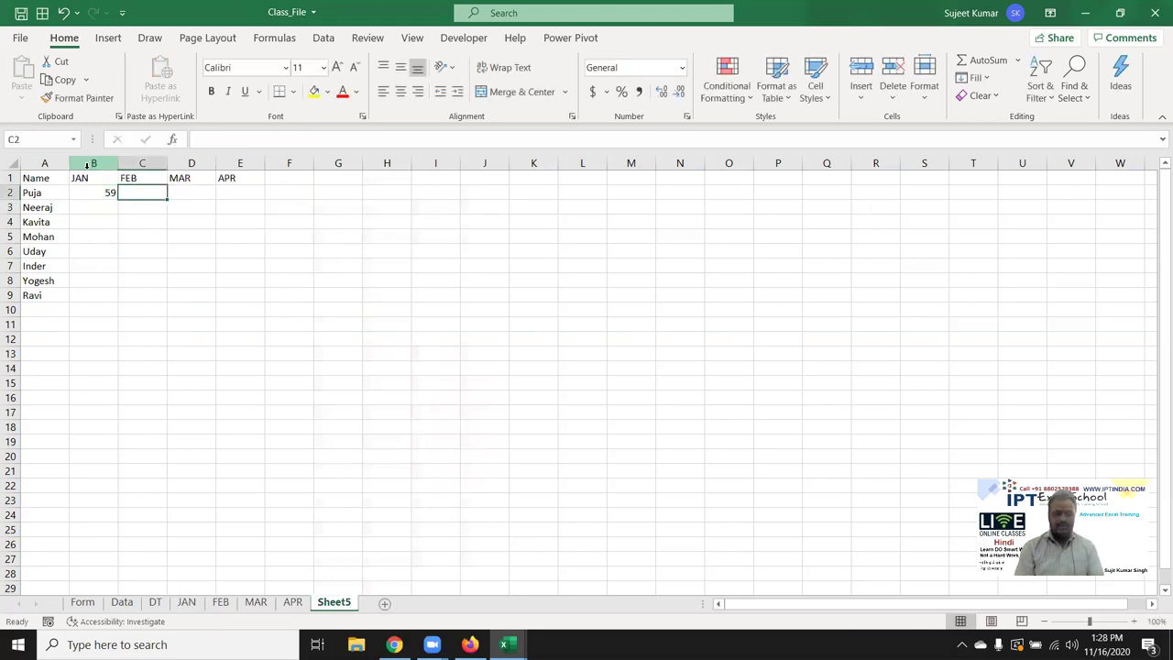
text(=vlookup()
key(Left)
key(Left)
text(,)
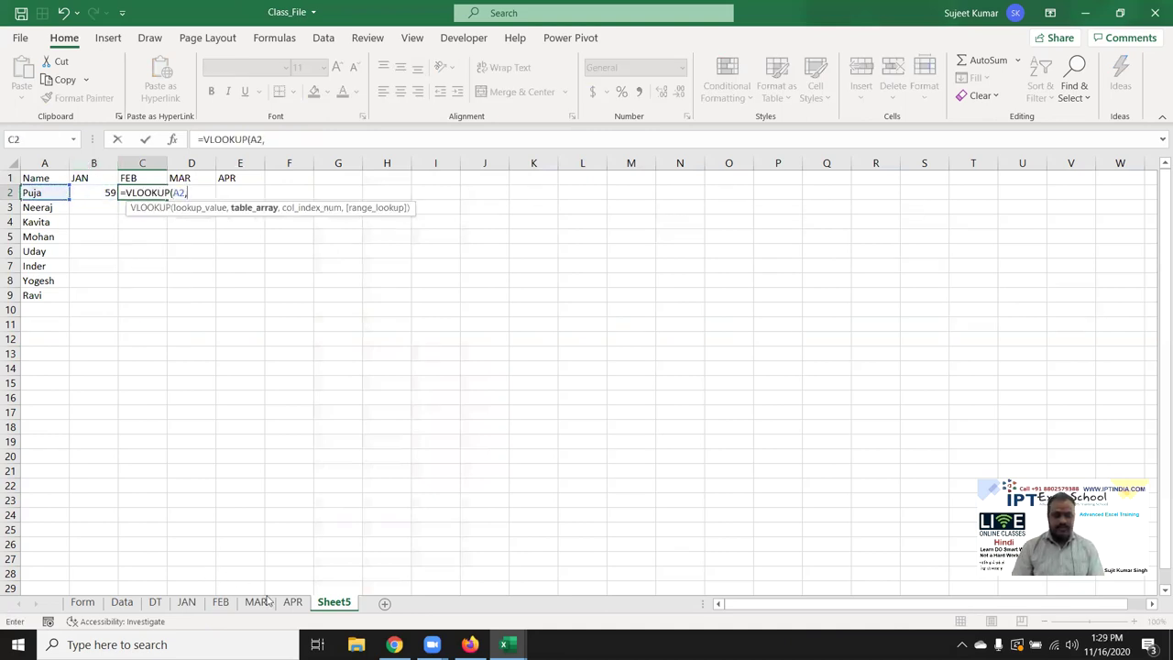
click(224, 593)
click(221, 601)
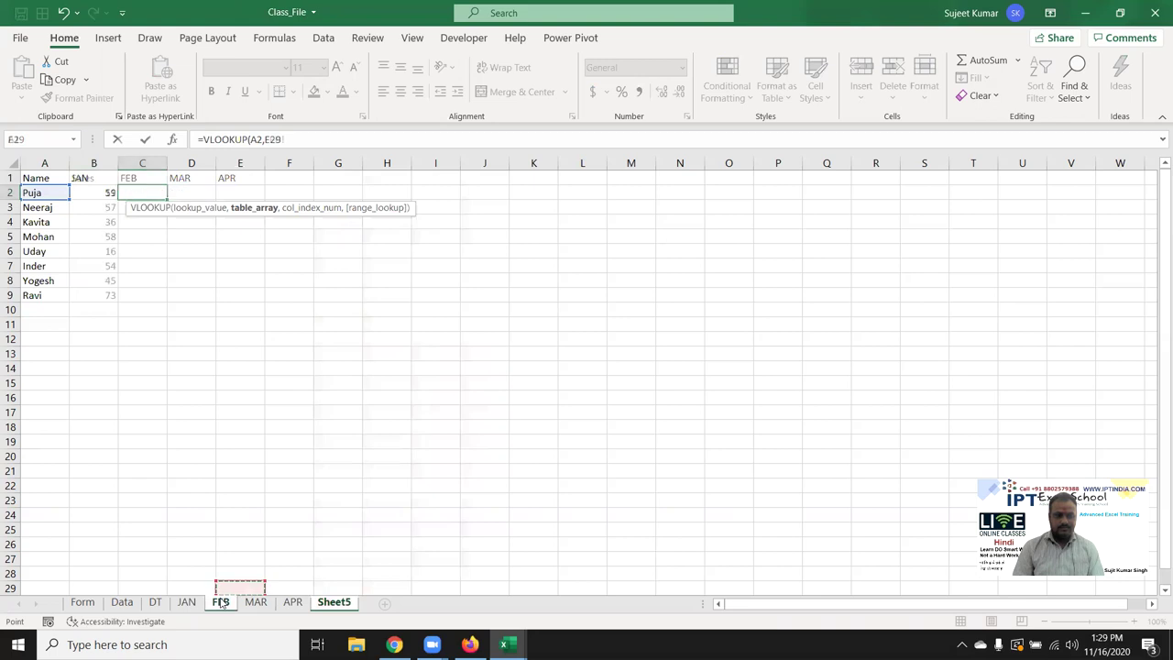
drag(45, 163, 77, 163)
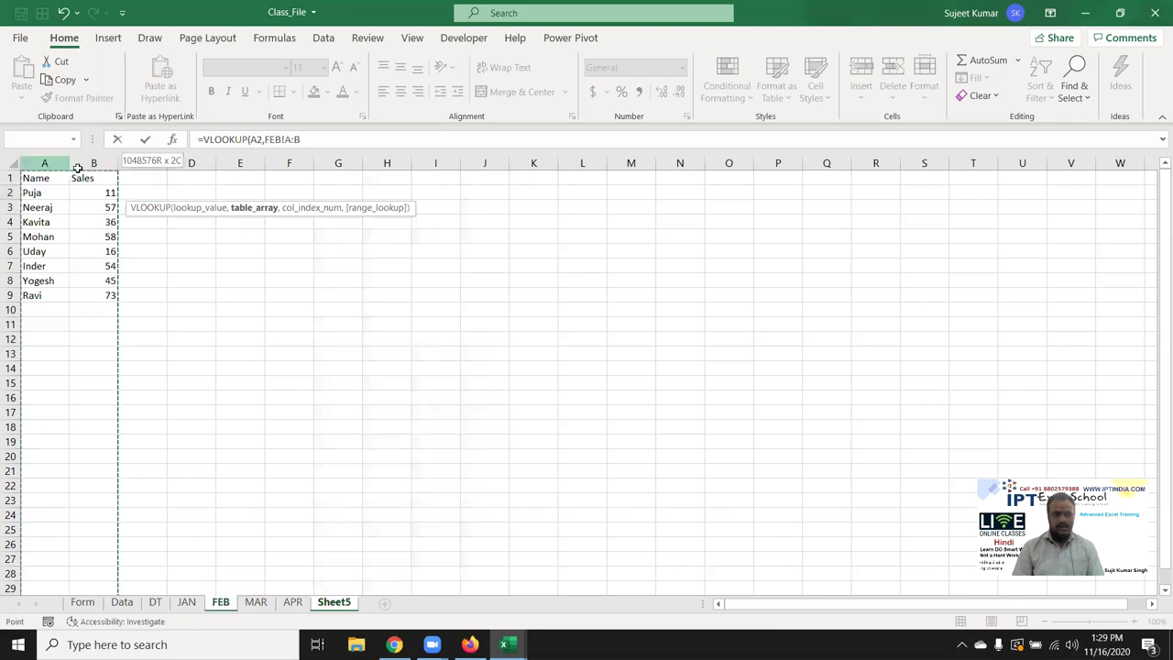
text(,2,0)
key(Return)
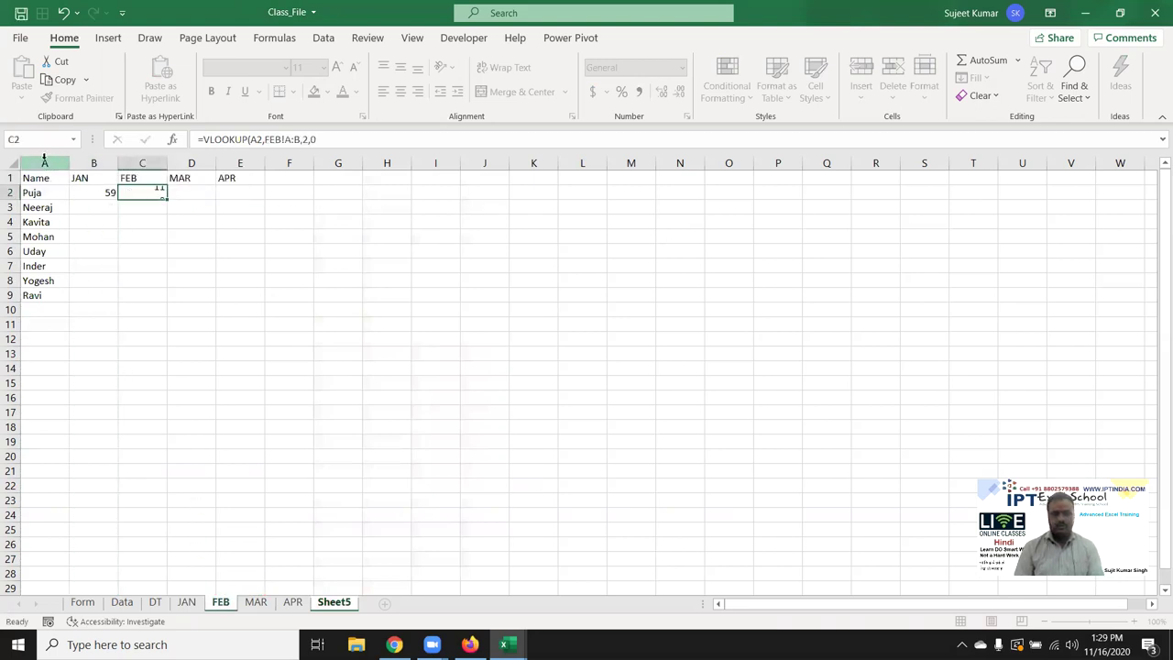
key(Up)
key(Left)
key(Down)
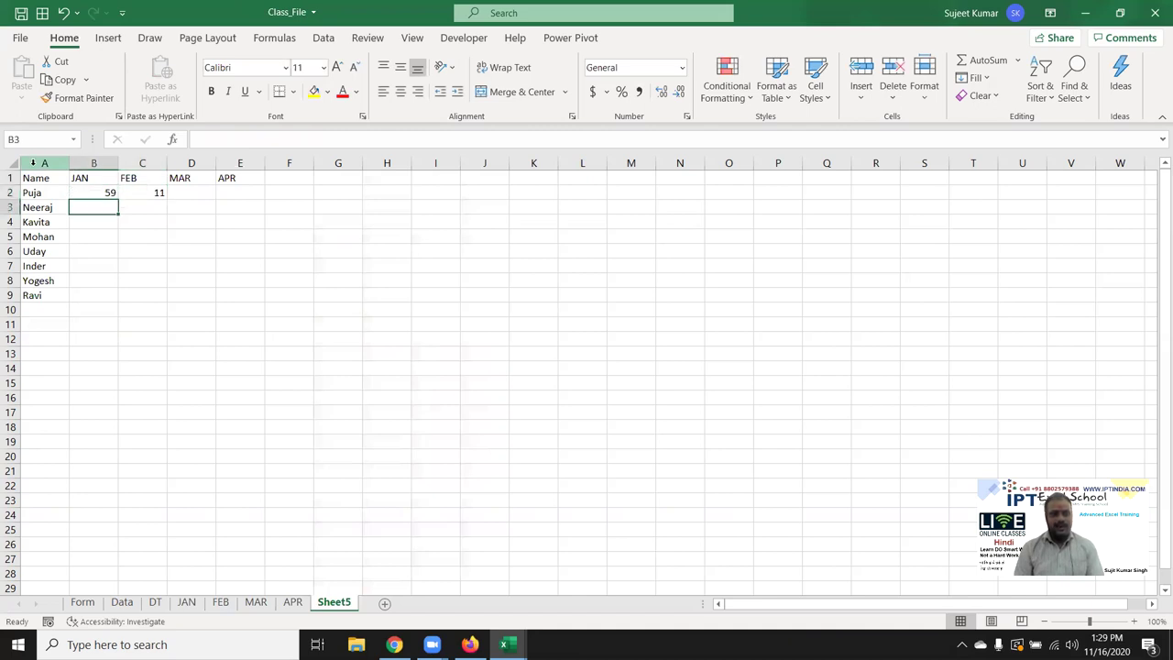
- Show B2's lookup formula as text in B3 with FORMULATEXT
text(=for)
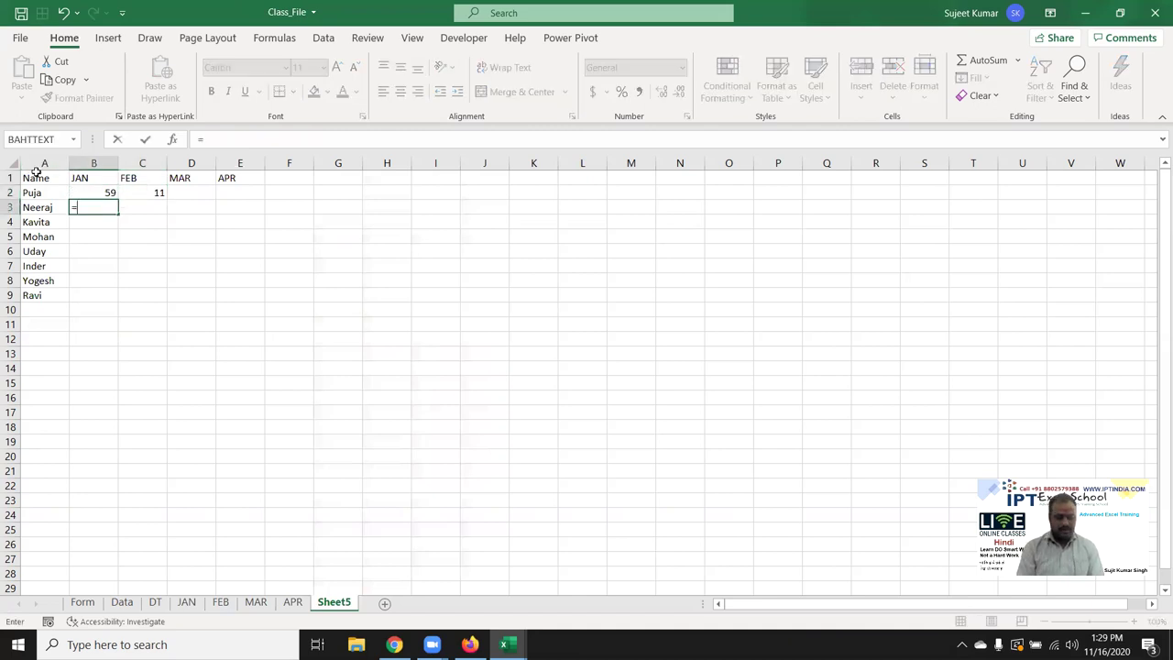
key(Down)
key(Down)
key(Down)
key(Down)
key(Down)
key(Tab)
key(Up)
key(Return)
- Enter =FORMULATEXT(C2) in B4 to display the FEB lookup formula
key(Right)
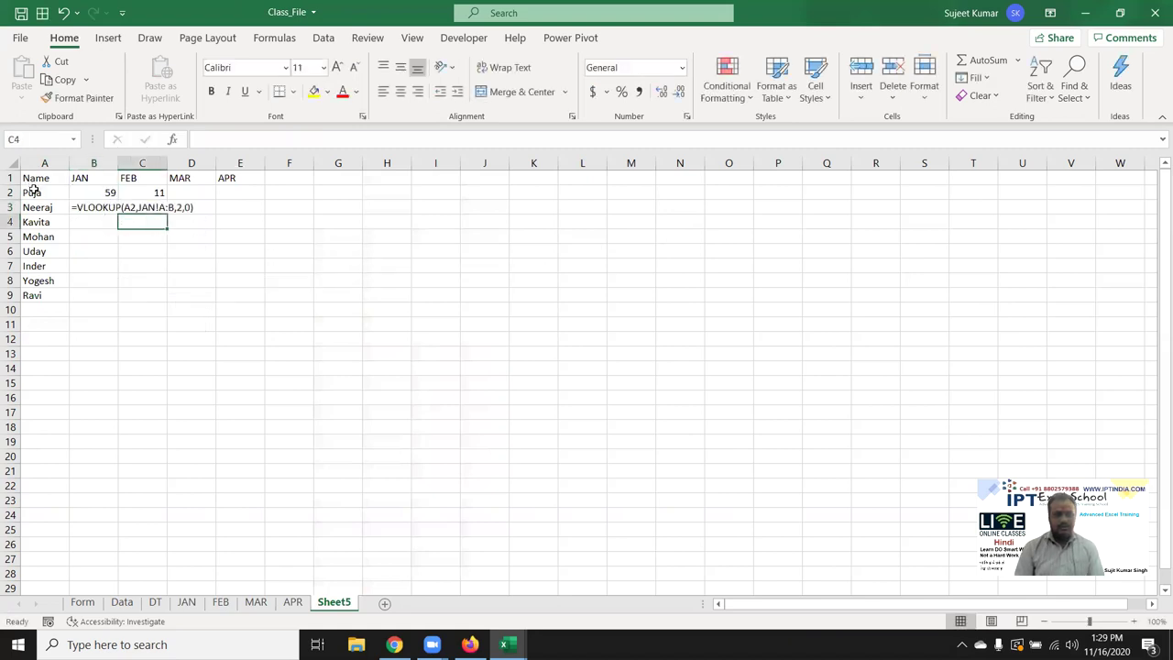
key(Left)
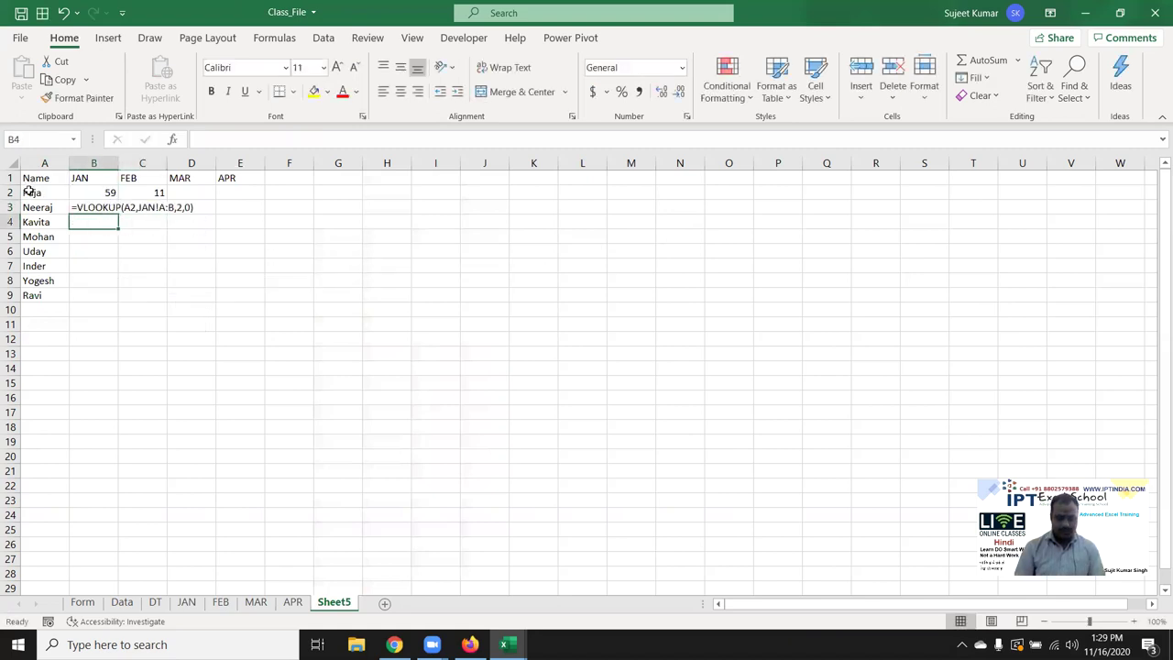
text(=fo)
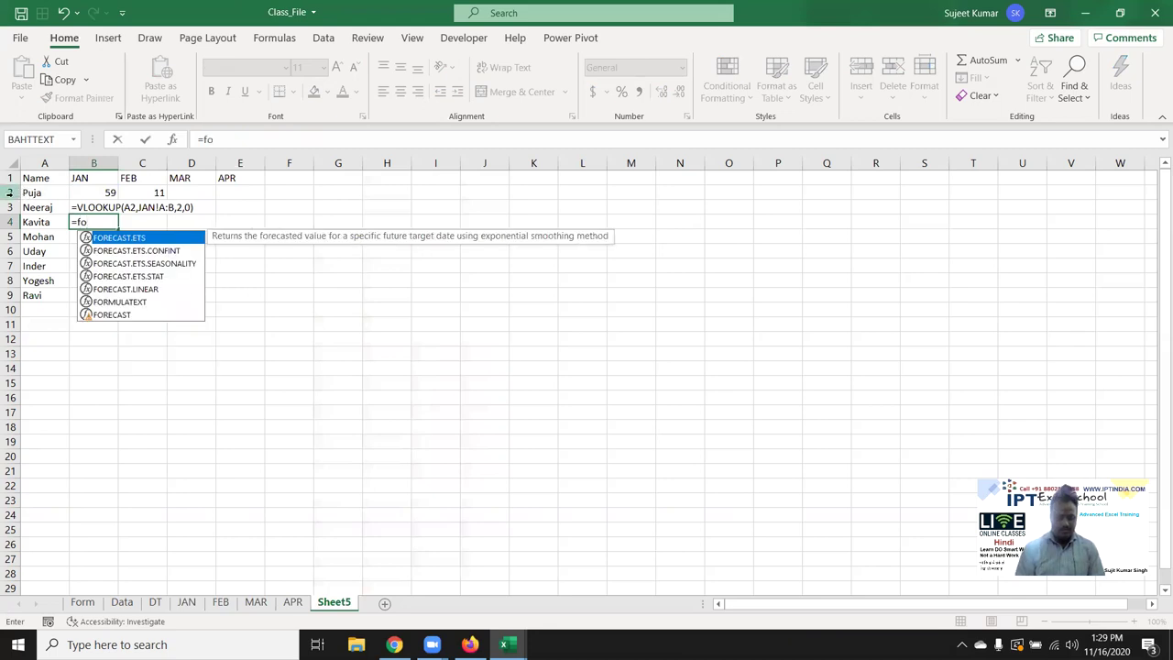
text(m)
key(BackSpace)
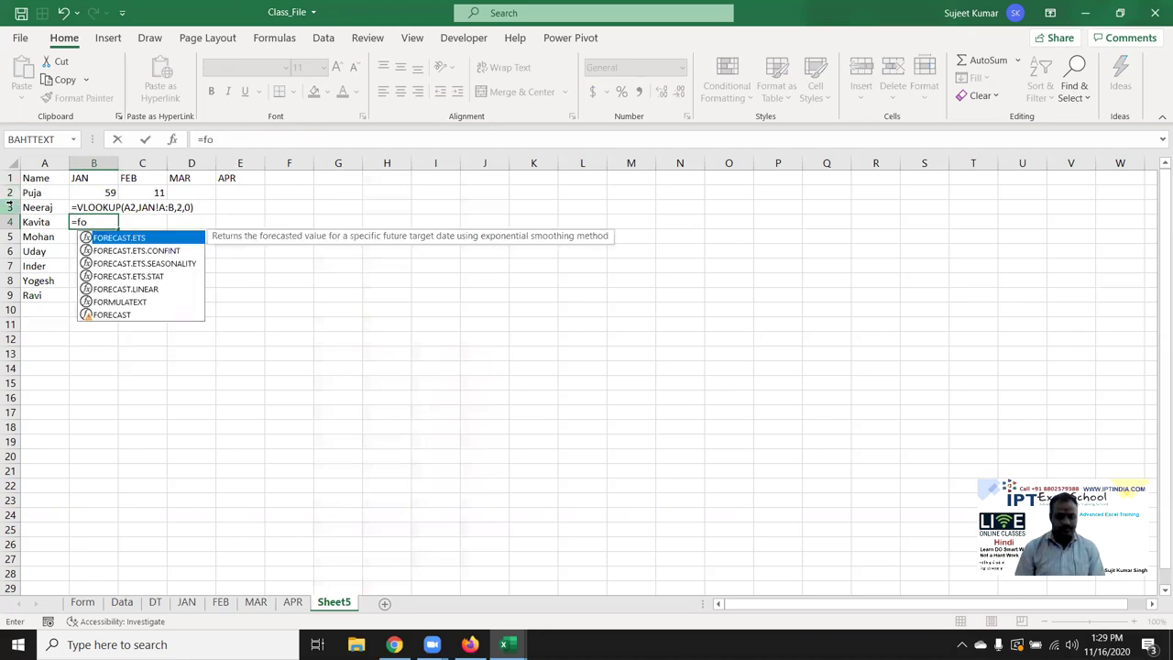
text(r)
key(Down)
key(Down)
key(Down)
key(Down)
key(Down)
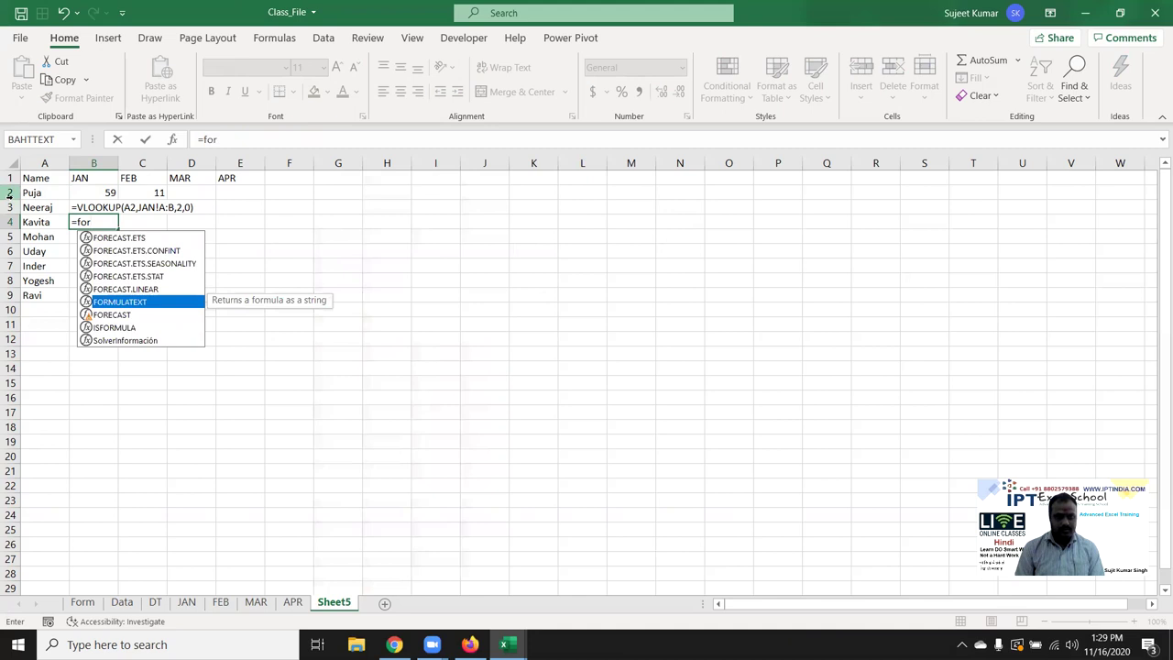
text(`)
key(Return)
key(Escape)
key(BackSpace)
key(Down)
key(Down)
key(Down)
key(Down)
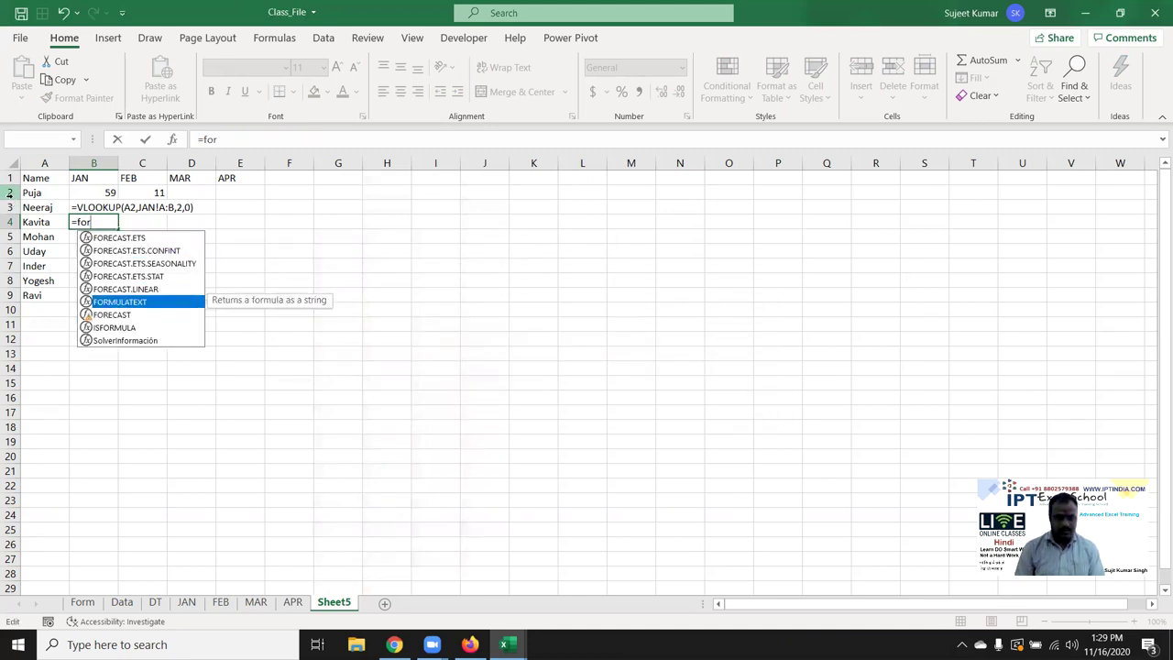
key(Tab)
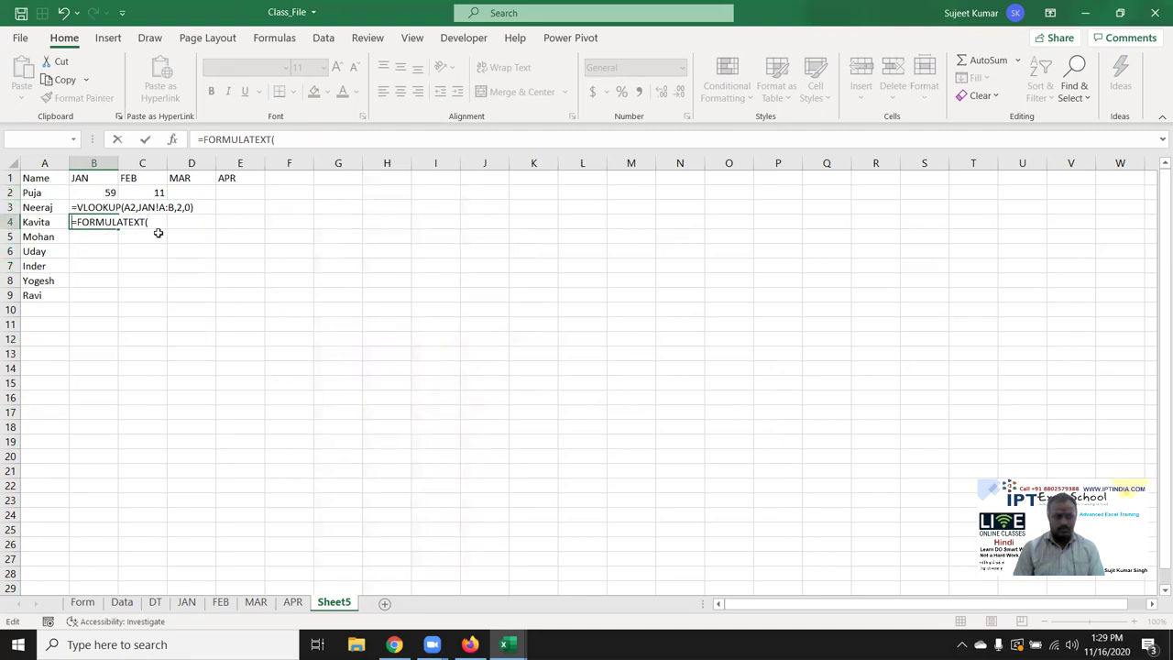
click(160, 192)
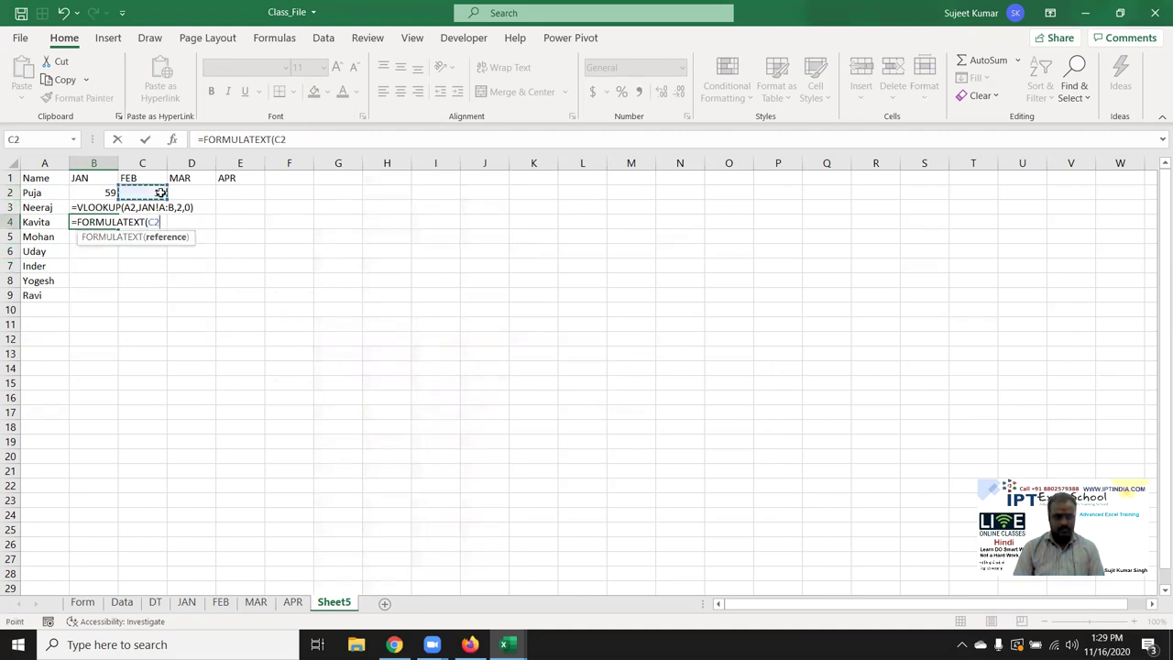
key(Return)
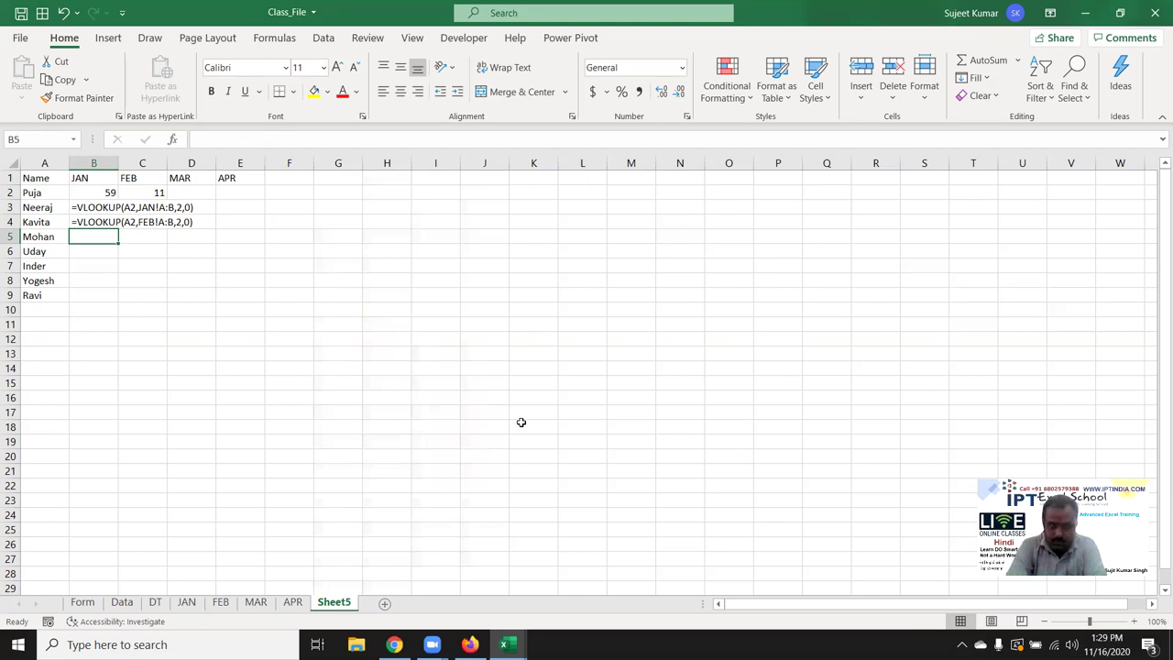
- Clear the formula-text cells B4 and B3
key(Up)
key(Delete)
key(Up)
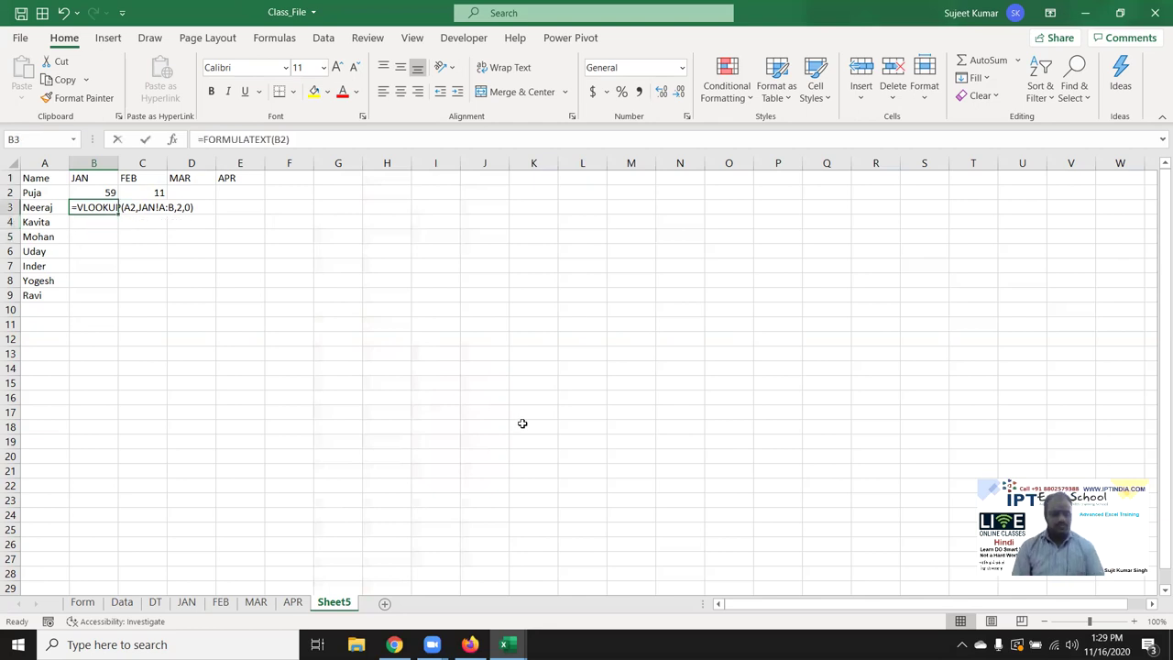
key(F2)
key(Escape)
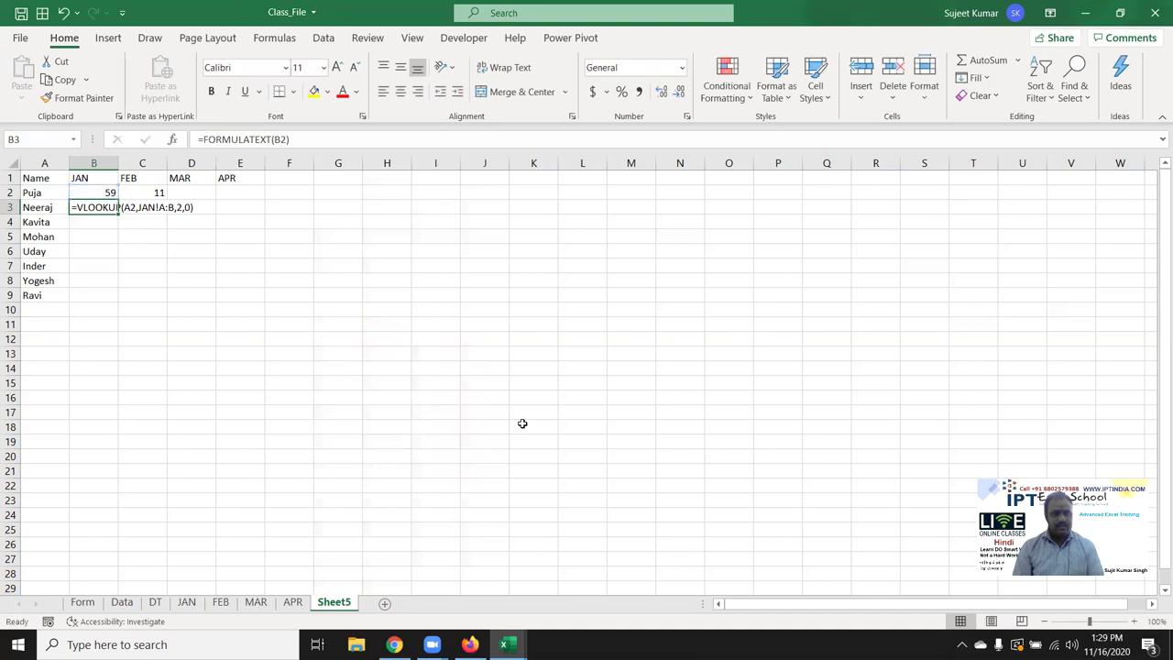
key(Delete)
key(Up)
- Change B2 to =VLOOKUP(A2,B1&"!A:B",2,0), which returns #VALUE!, and open Evaluate Formula on it
key(F2)
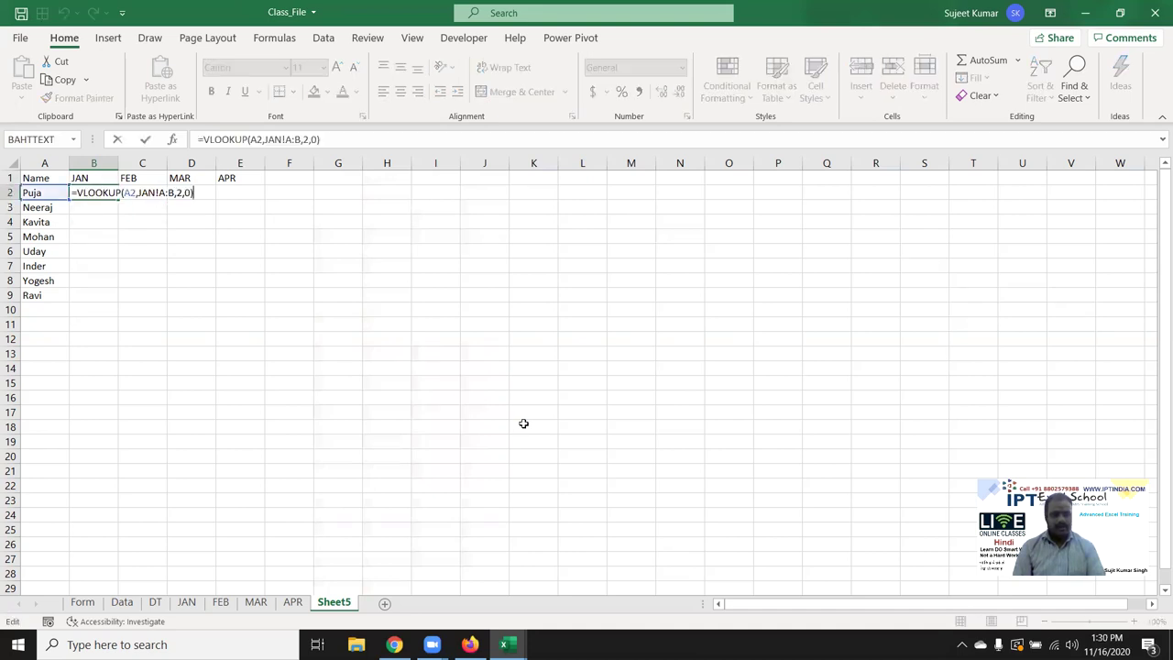
key(Left)
key(Left)
key(Left)
key(Left)
key(Left)
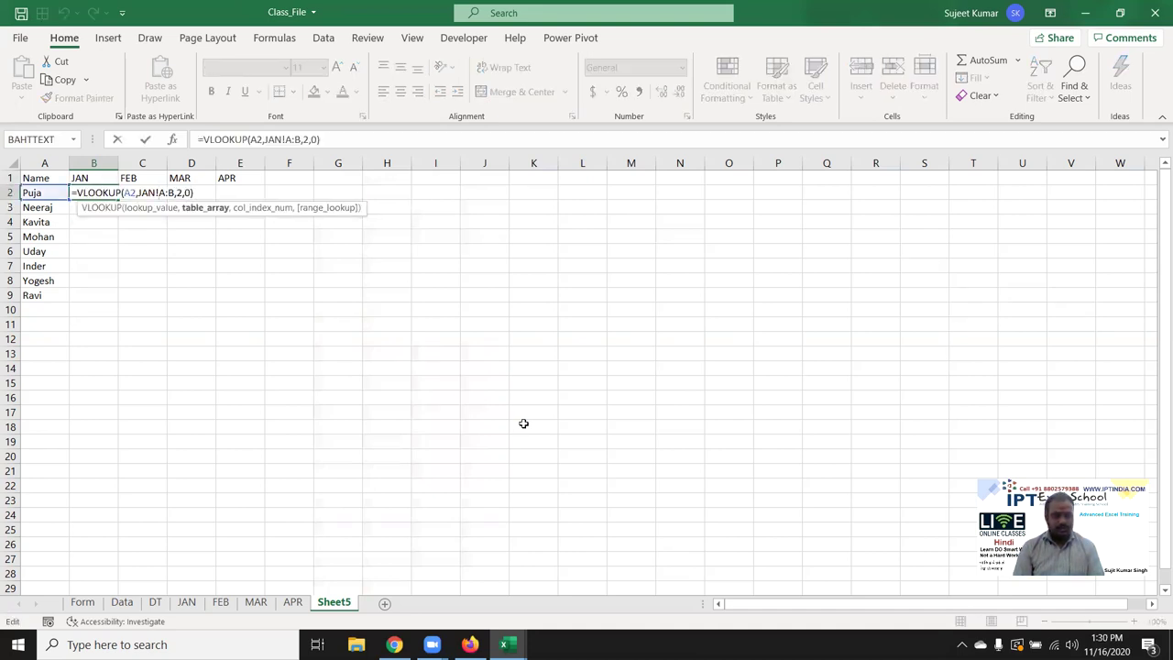
key(BackSpace)
key(BackSpace)
key(BackSpace)
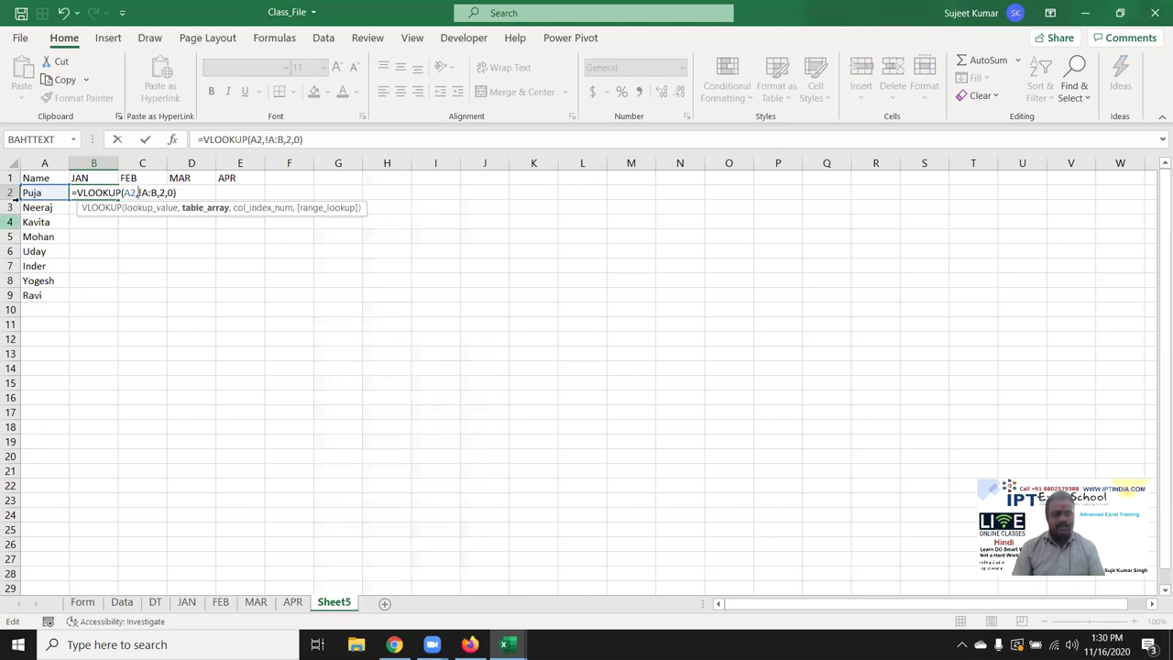
click(77, 177)
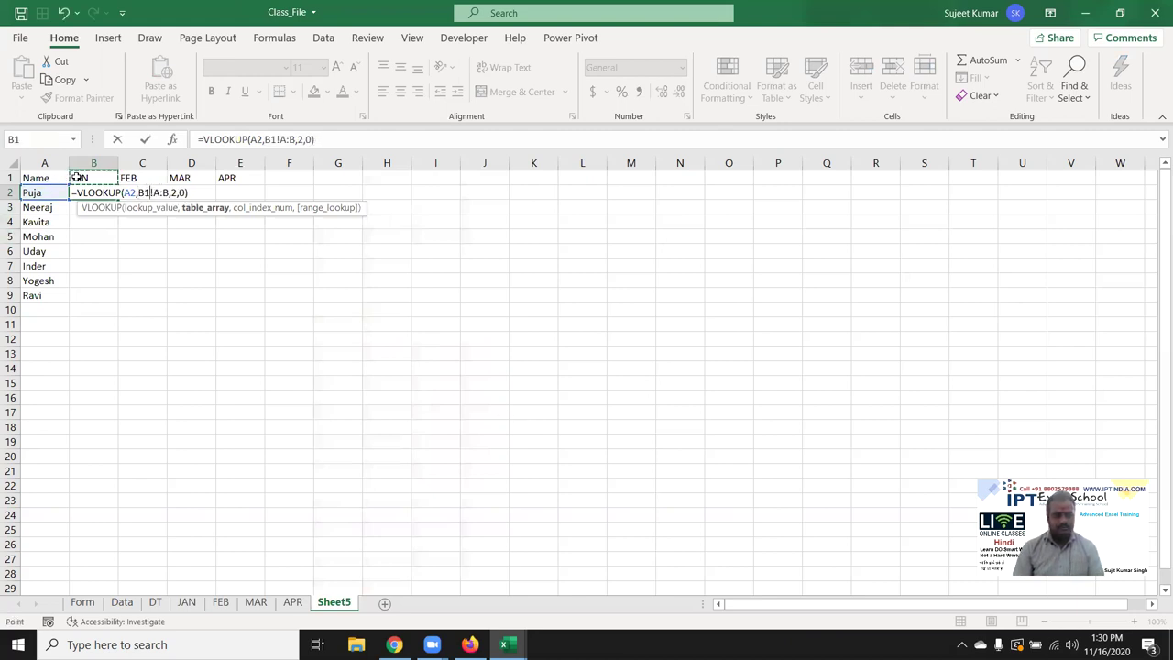
text(&)
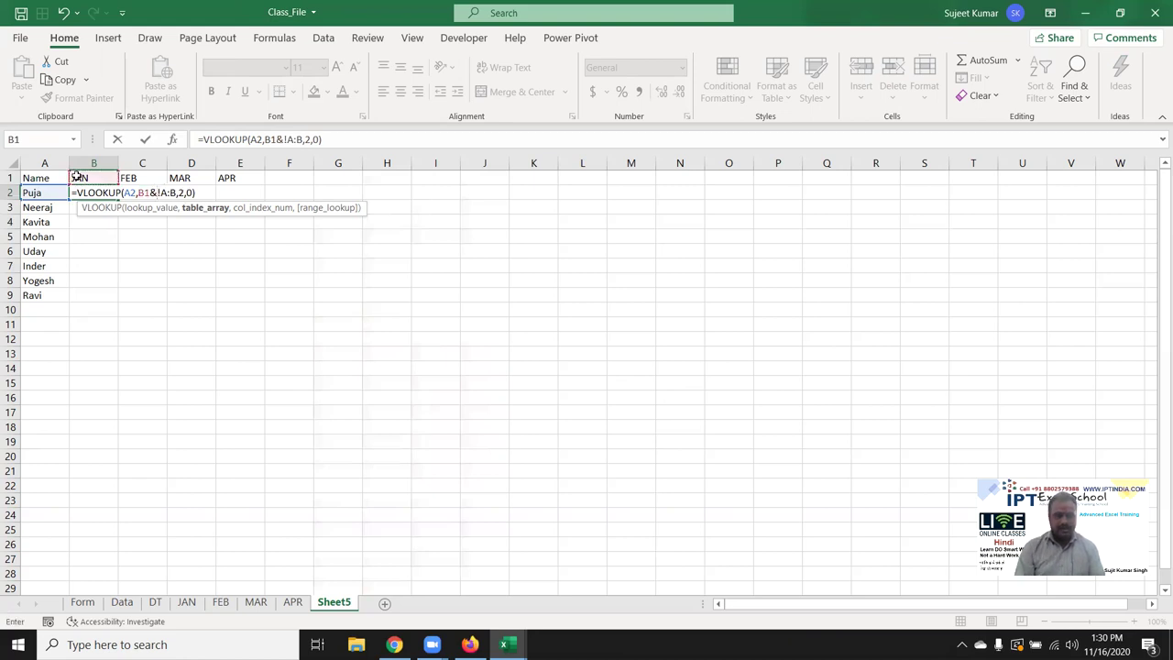
text("!A:B)
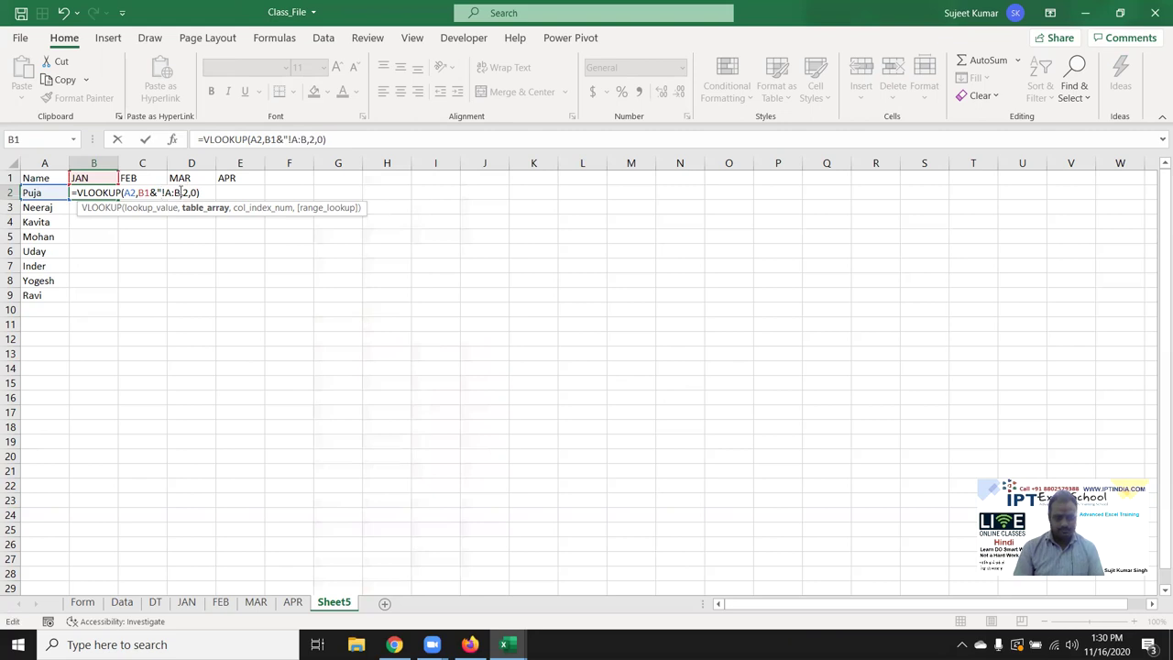
text(")
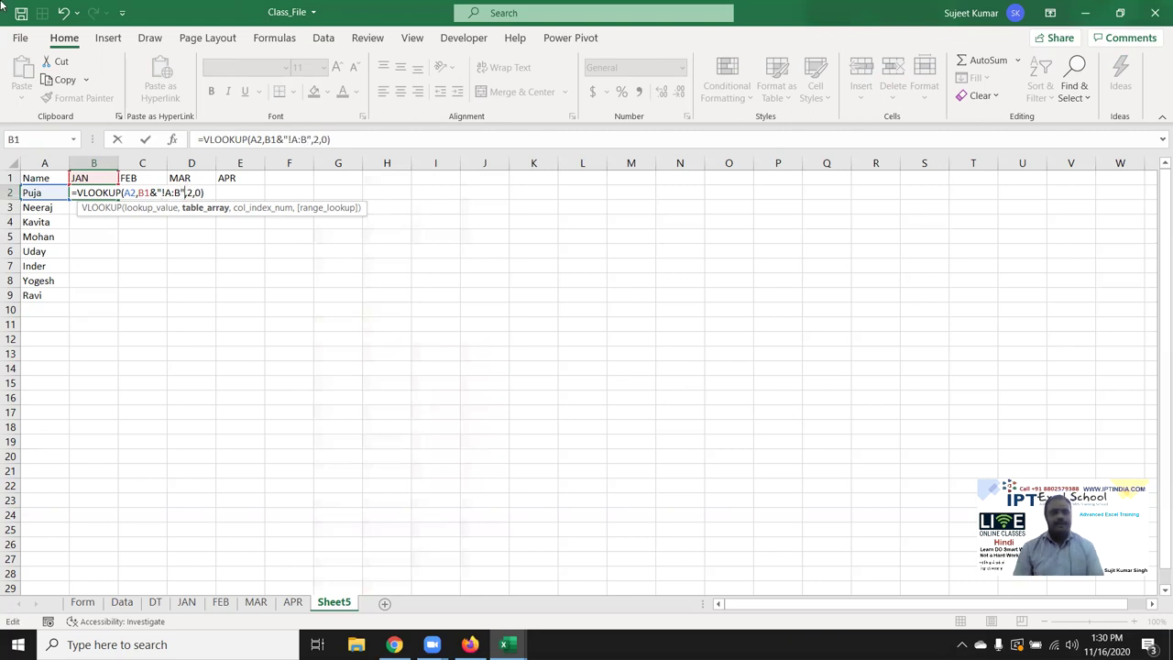
key(Return)
key(Up)
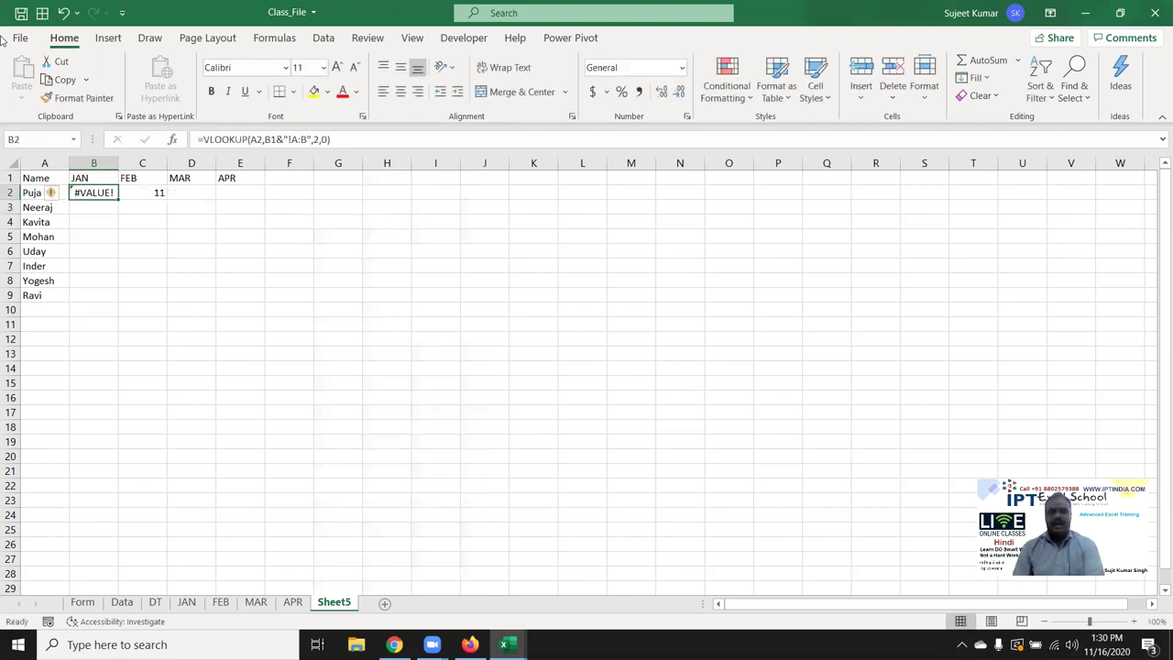
click(275, 37)
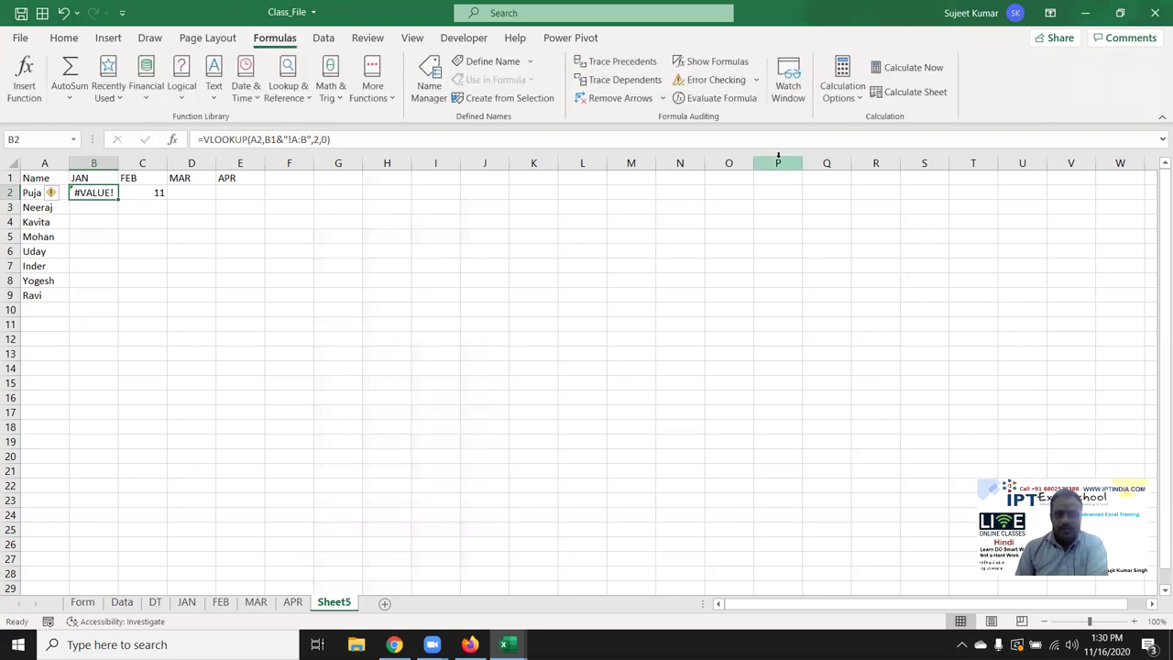
click(716, 98)
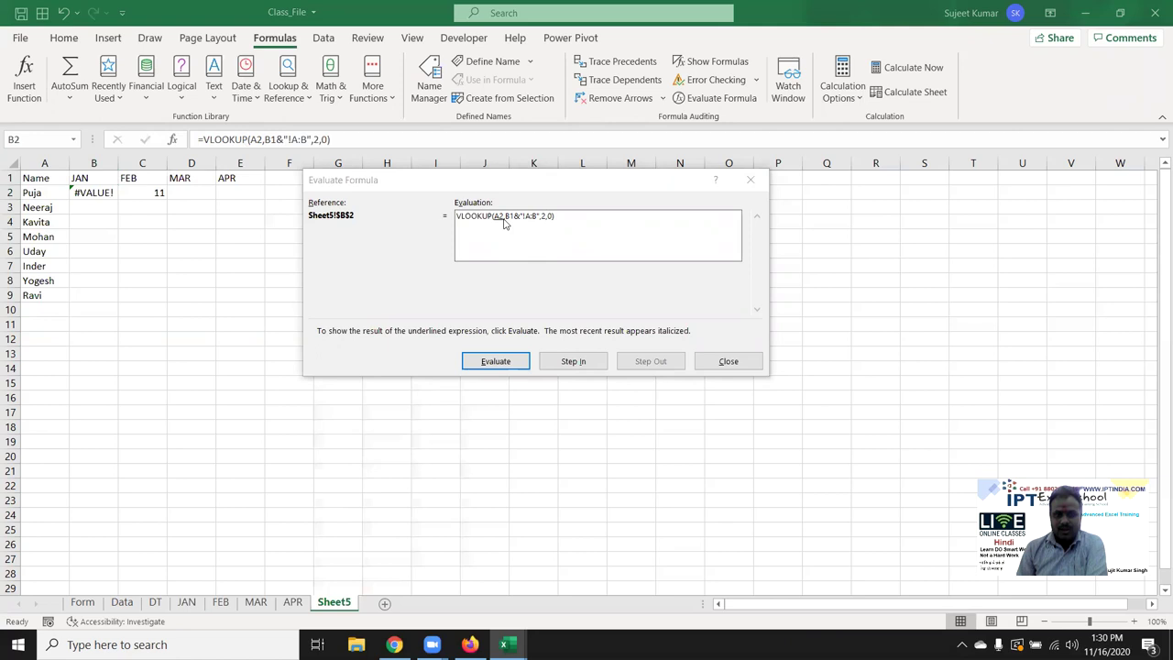
- Evaluate B2 step by step: the range becomes the text "JAN!A:B" and the lookup ends at #VALUE!
click(506, 364)
click(507, 364)
click(507, 364)
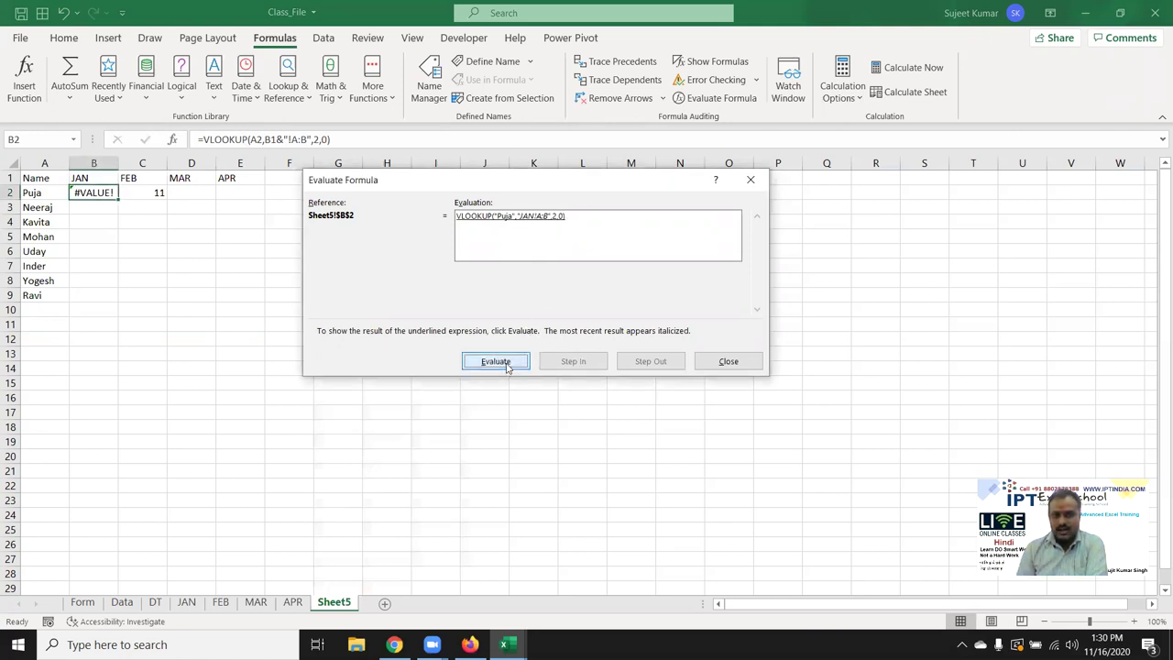
click(506, 364)
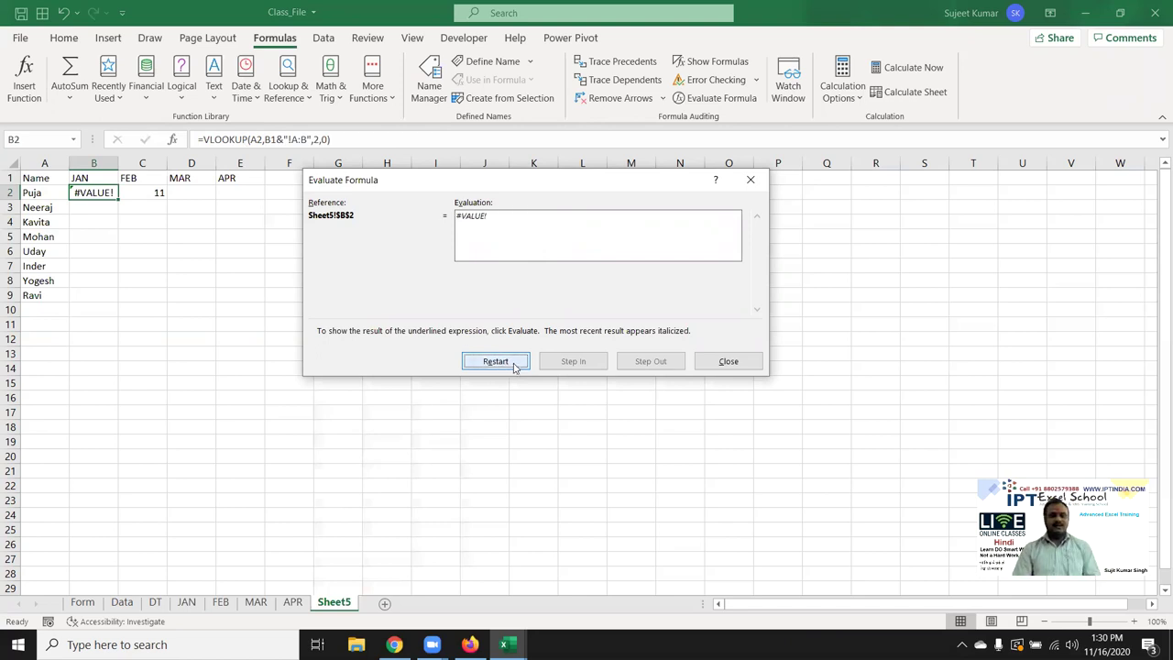
key(Escape)
- Wrap B2's sheet-name reference in INDIRECT so the lookup returns 59
click(273, 142)
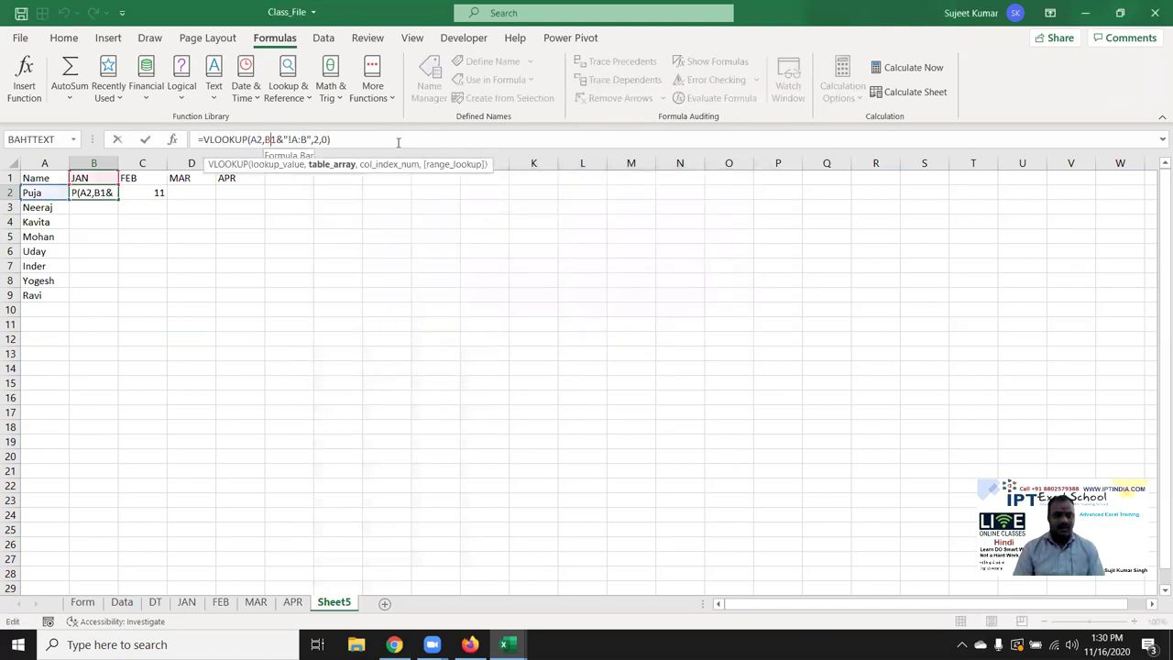
text(I)
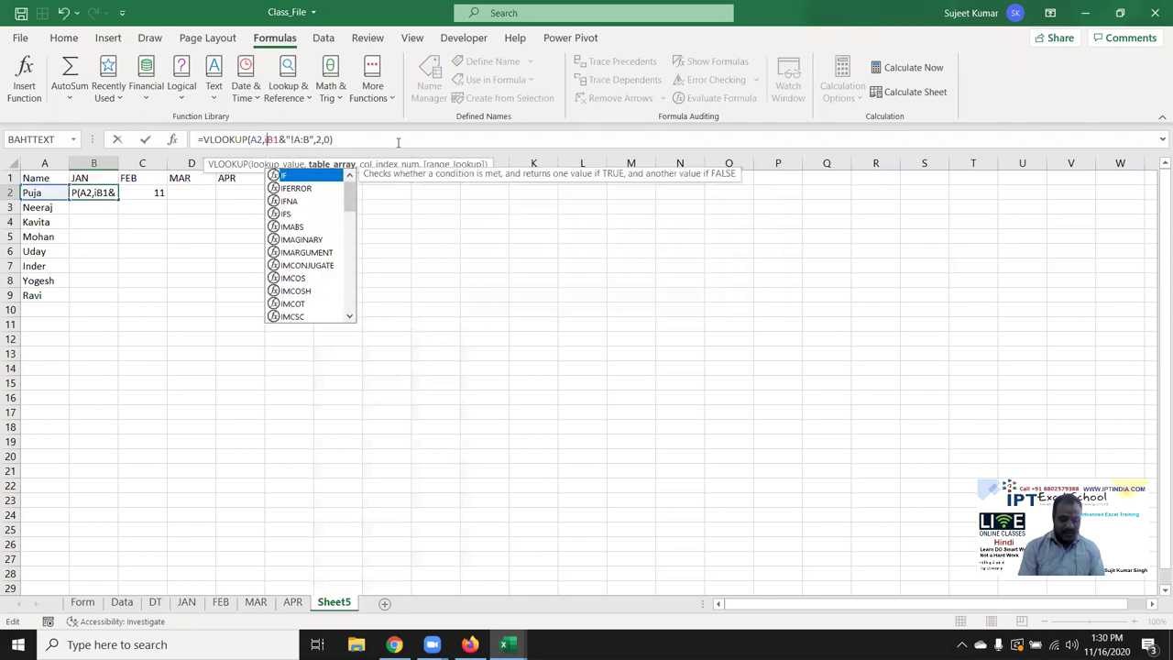
text(N)
key(Down)
key(Tab)
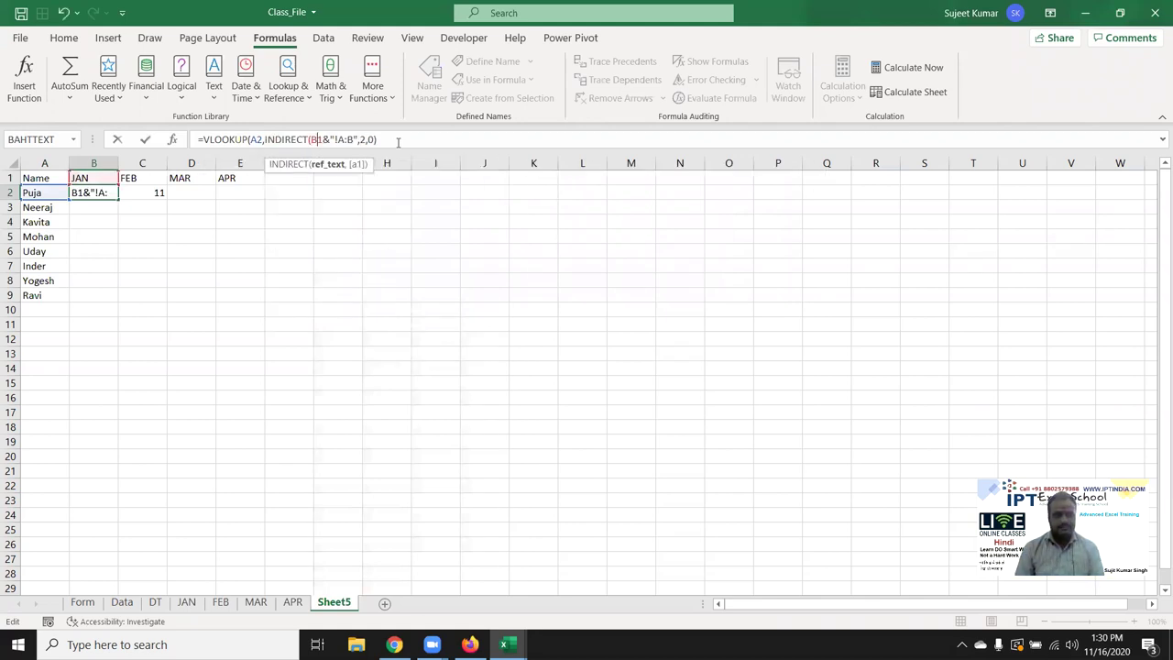
key(Right)
key(Right)
text())
key(Return)
key(Up)
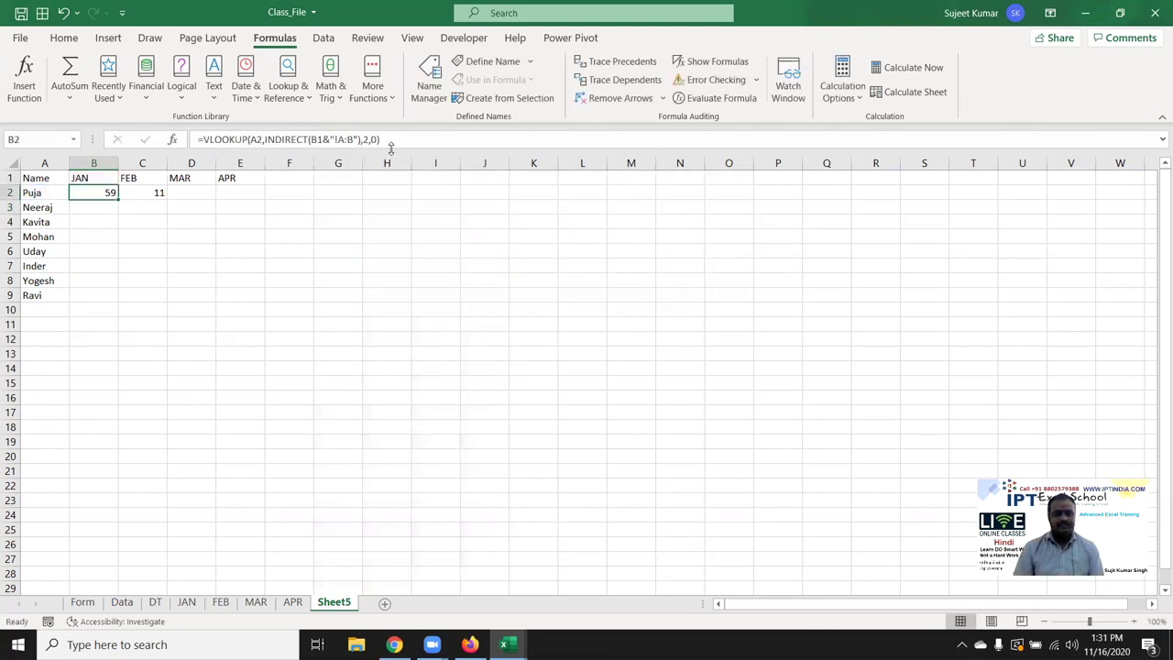
- Lock column A and row 1 in B2's formula: =VLOOKUP($A2,INDIRECT(B$1&"!A:B"),2,0)
click(253, 139)
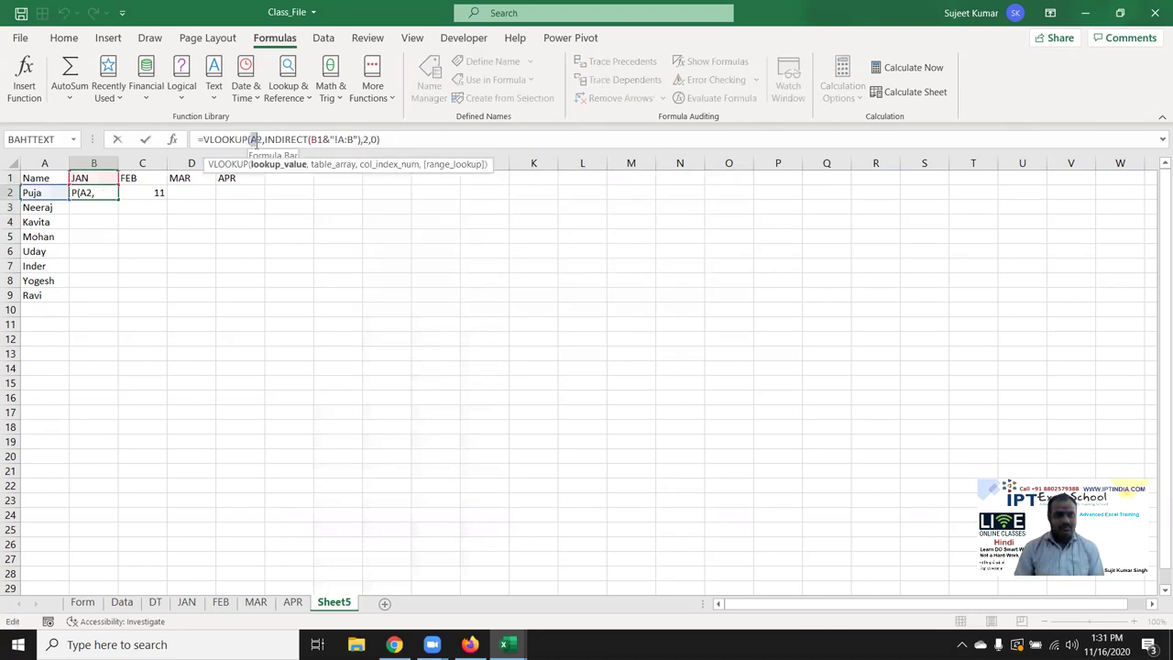
text($)
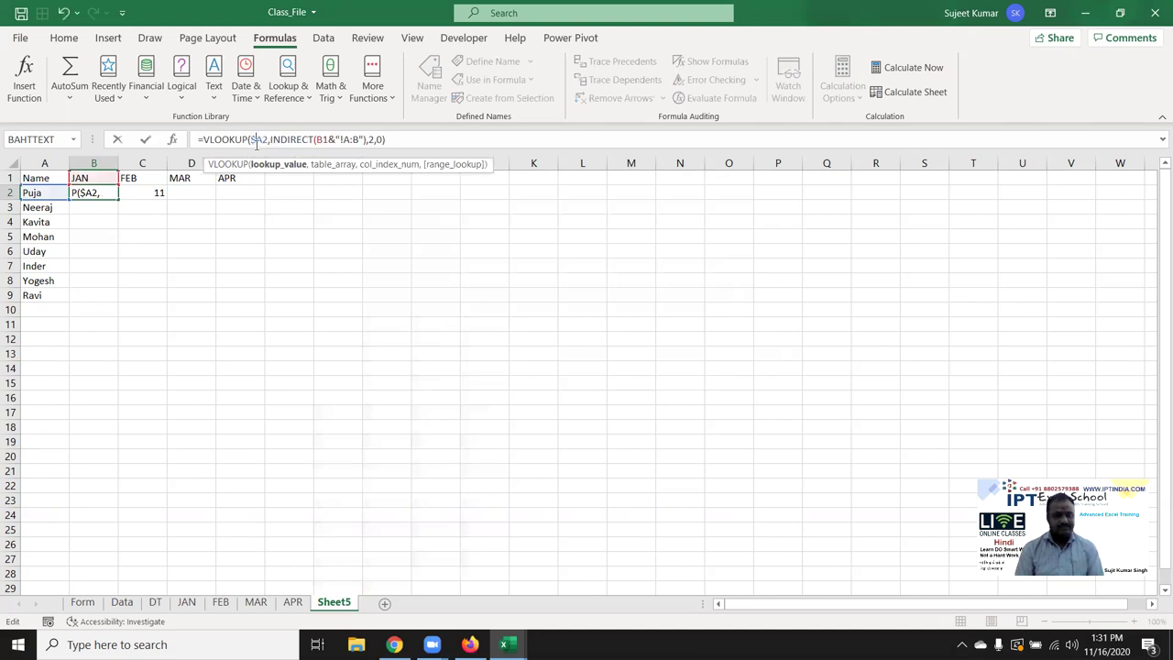
click(329, 140)
text($%)
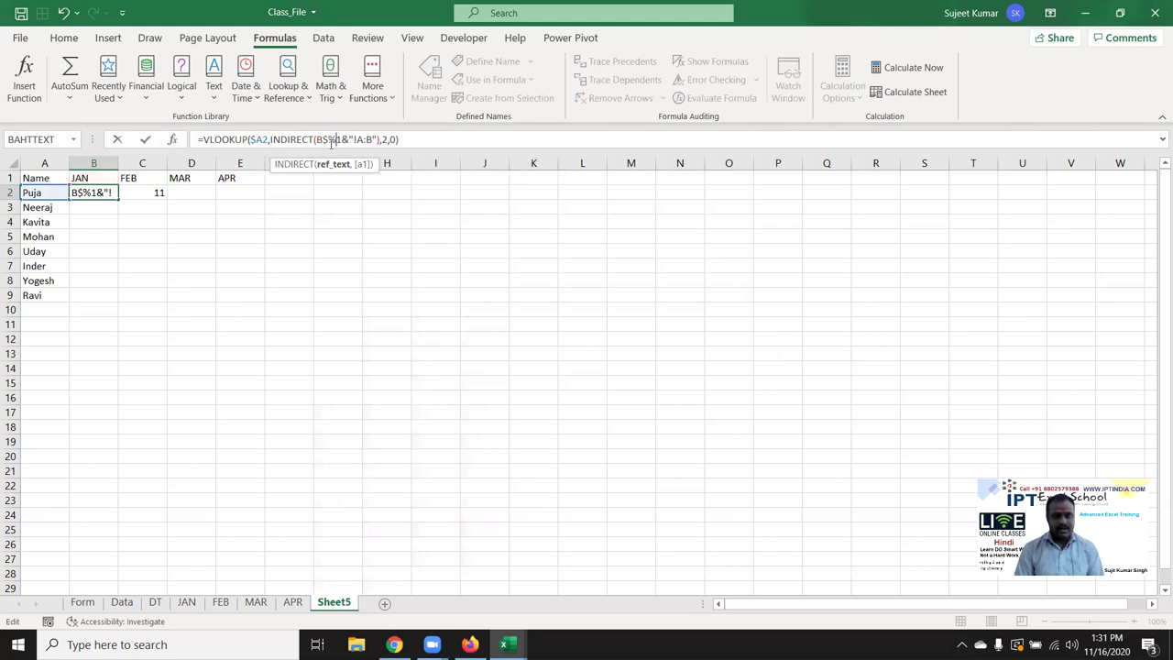
key(BackSpace)
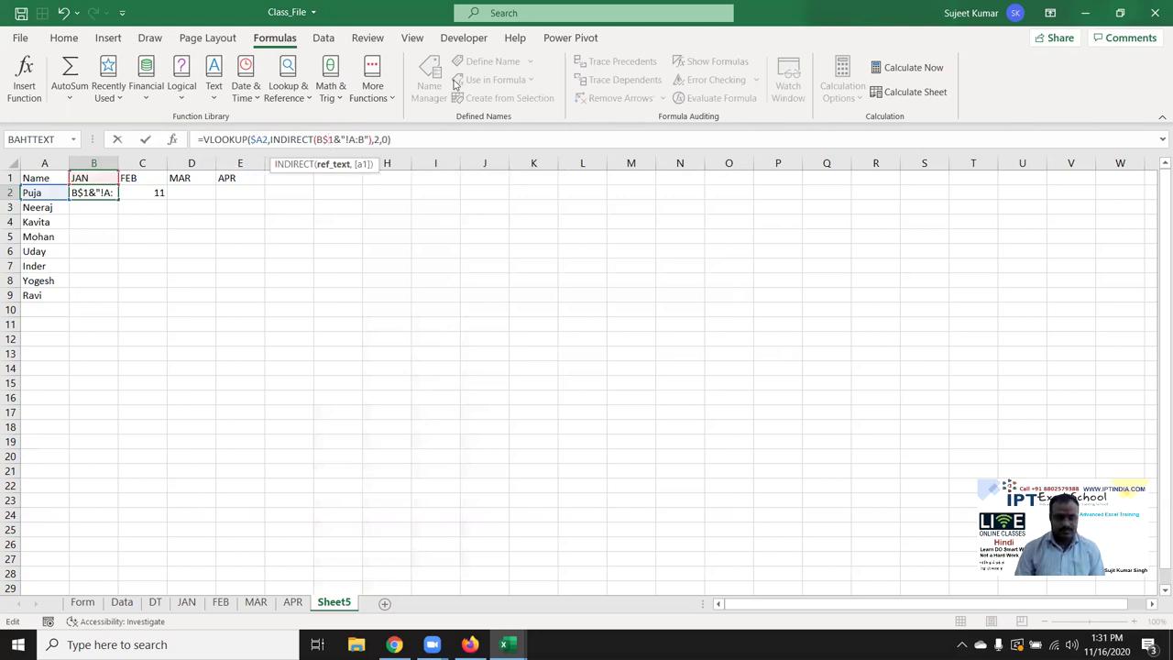
key(Return)
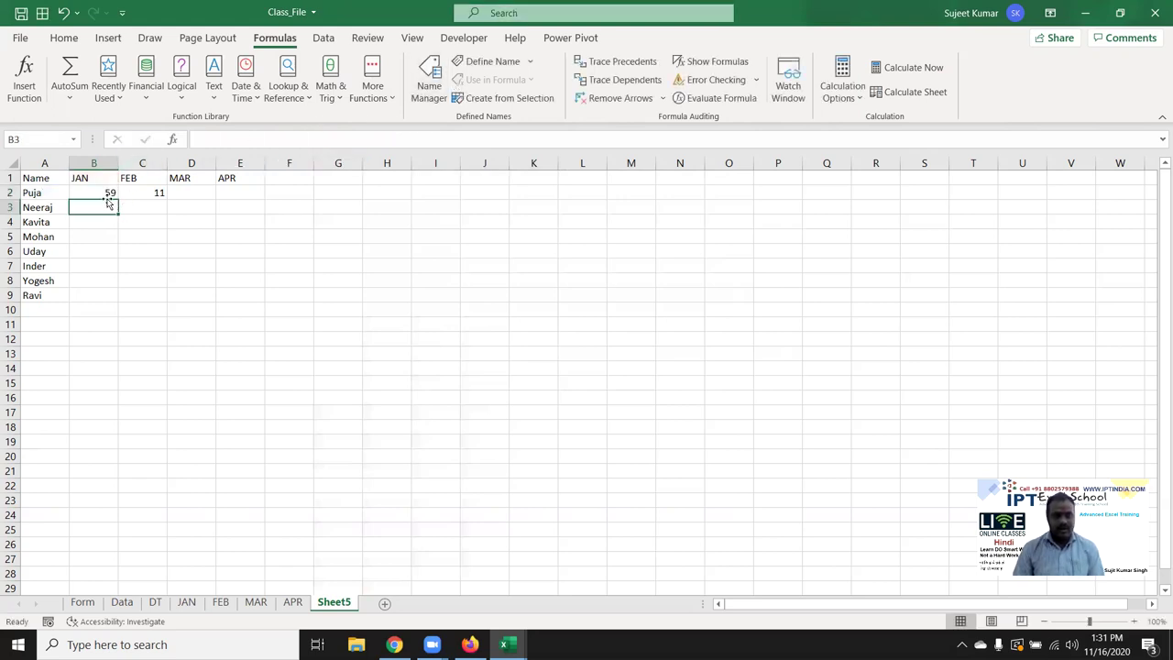
click(104, 192)
- Copy B2's INDIRECT lookup across B2:E9 so each name shows JAN–APR sales
mouse_move(118, 199)
mouse_down()
mouse_move(265, 199)
mouse_move(266, 306)
mouse_up()
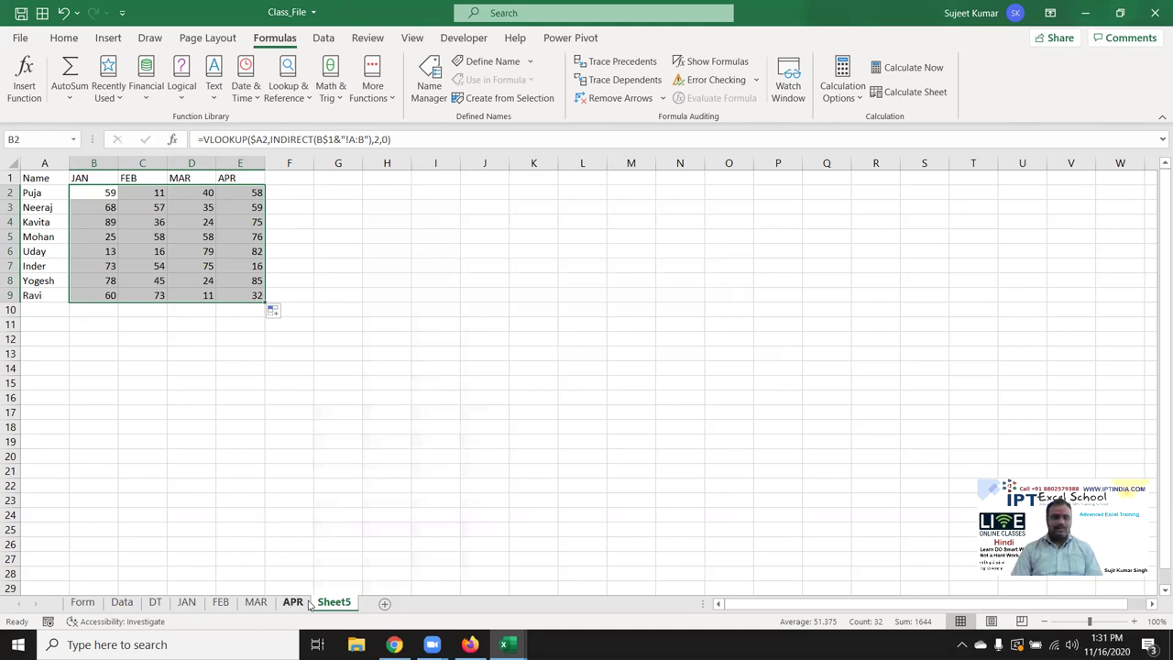
click(307, 175)
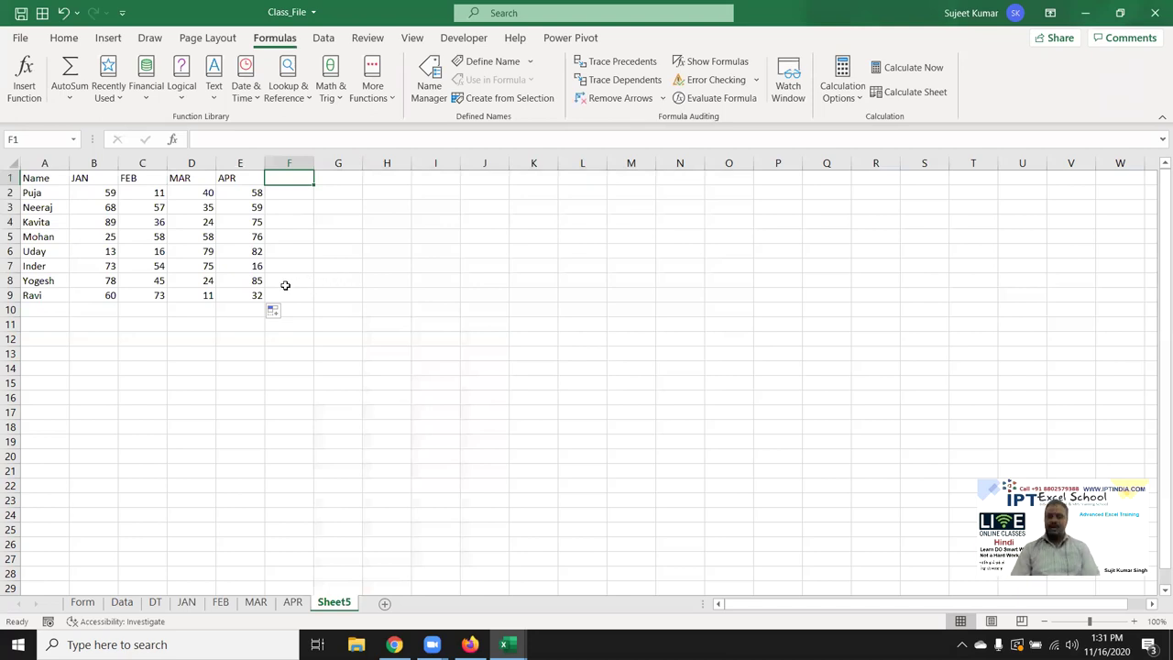
- Evaluate D3's MAR lookup step by step until it resolves to 35, then close the evaluator
click(195, 209)
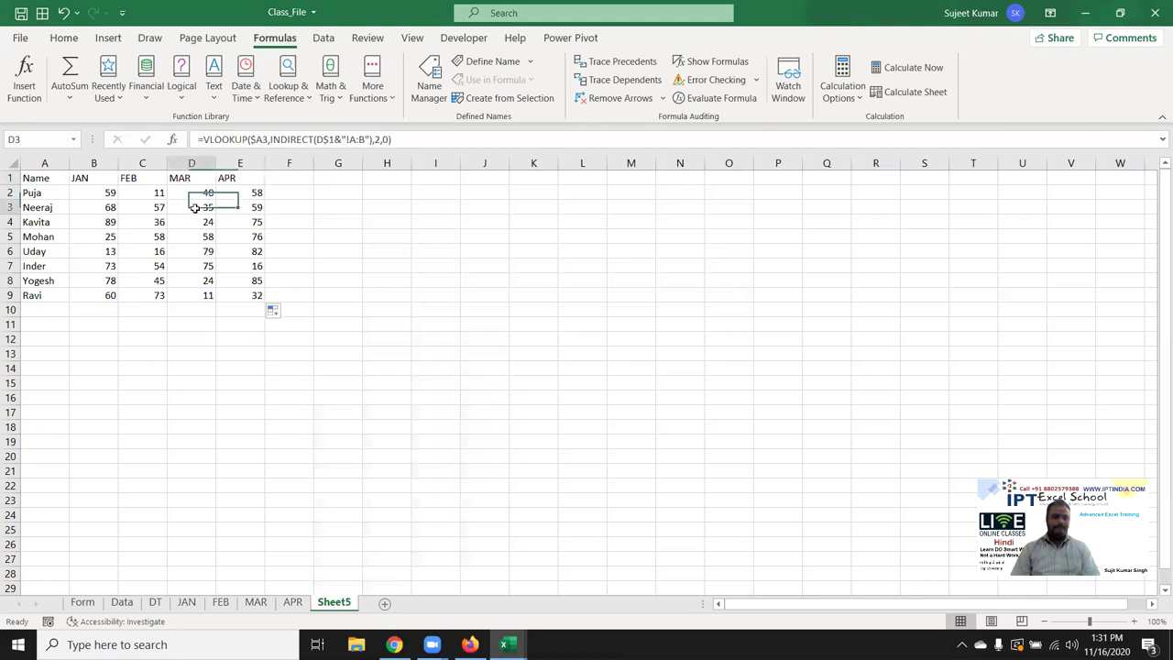
click(706, 98)
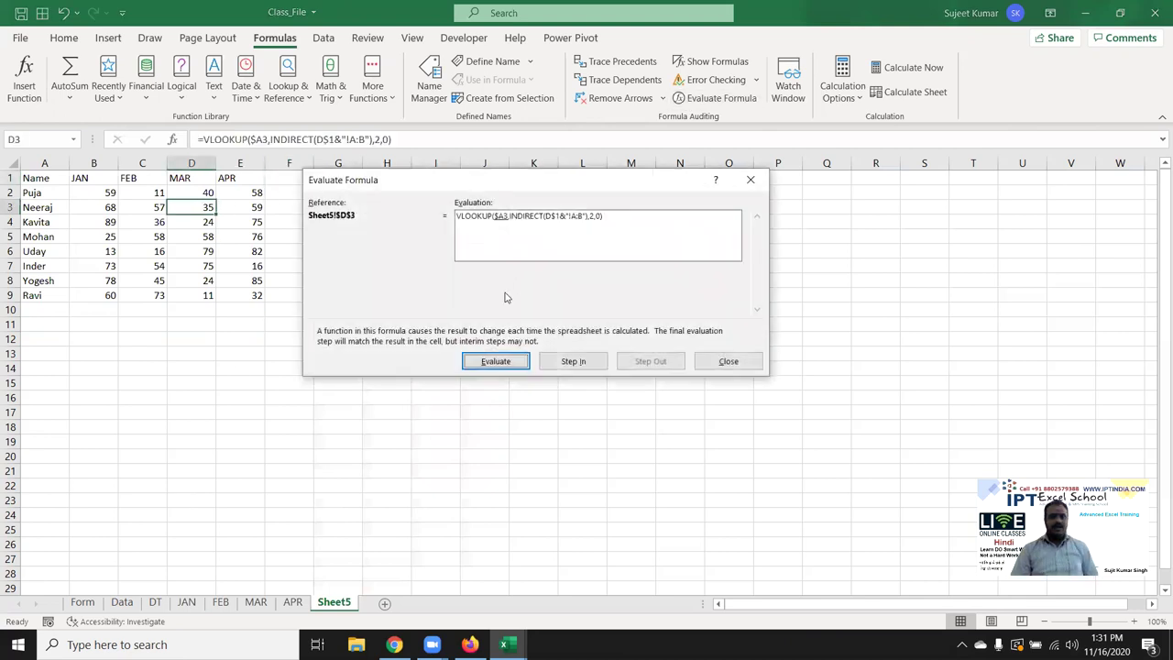
click(499, 363)
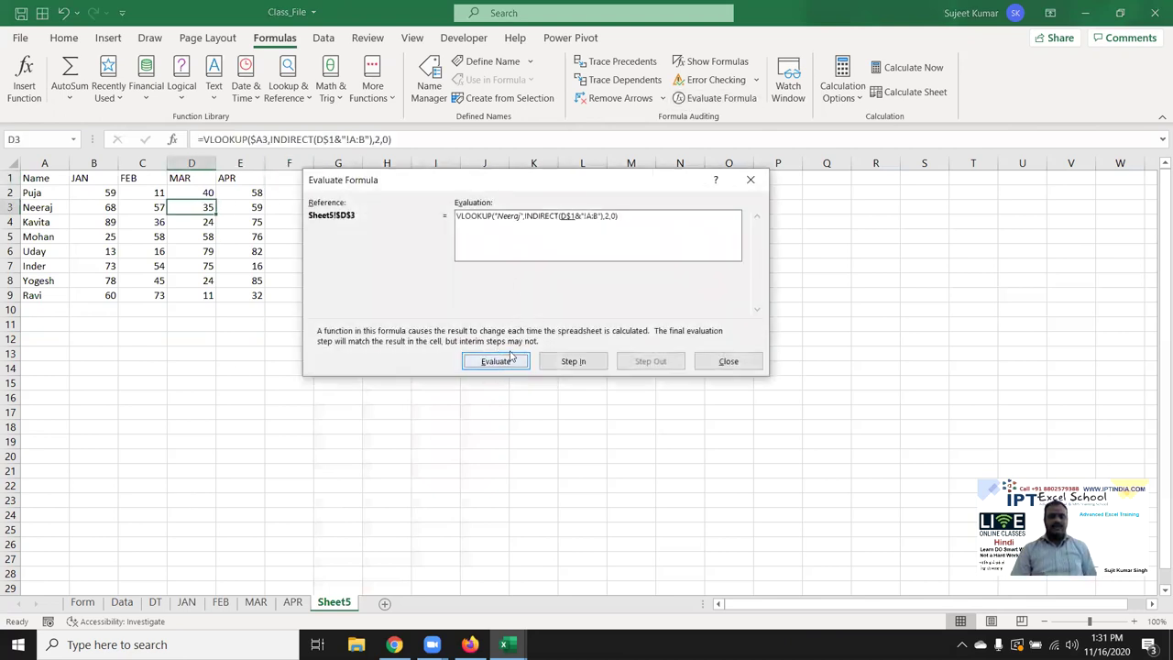
click(511, 363)
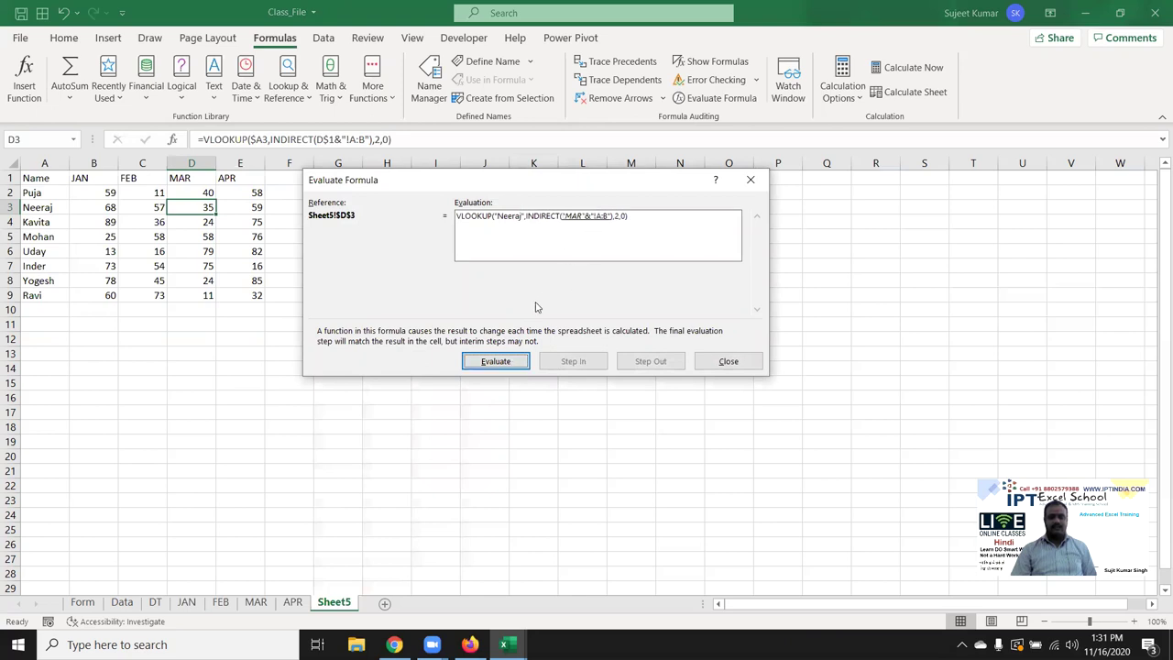
click(502, 363)
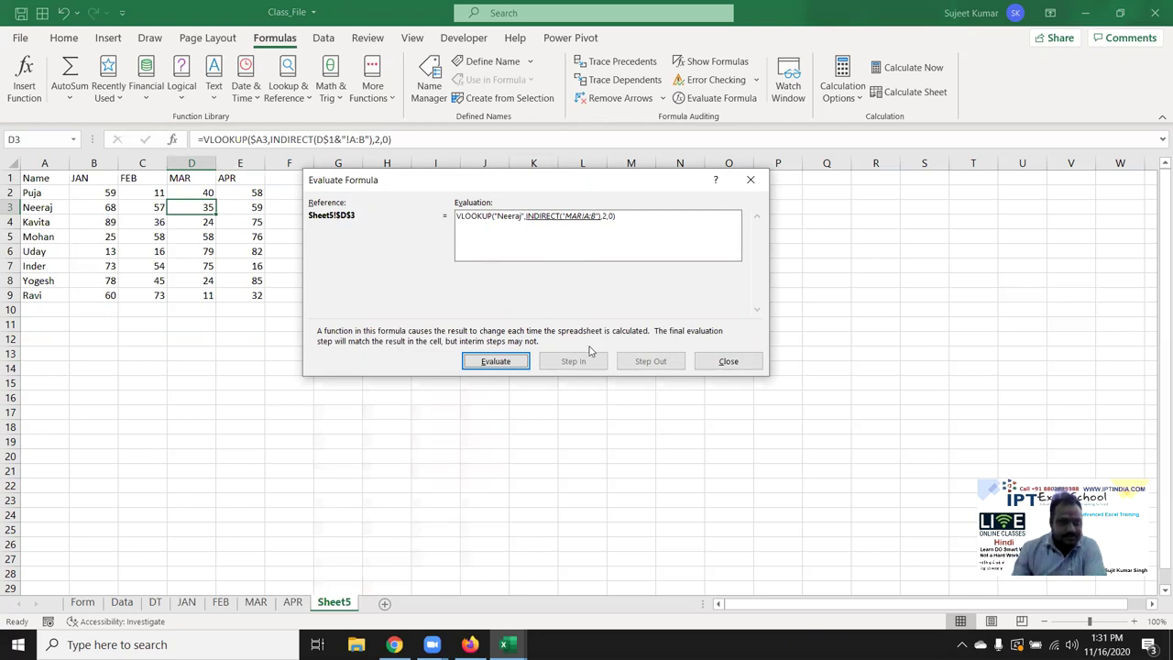
click(511, 363)
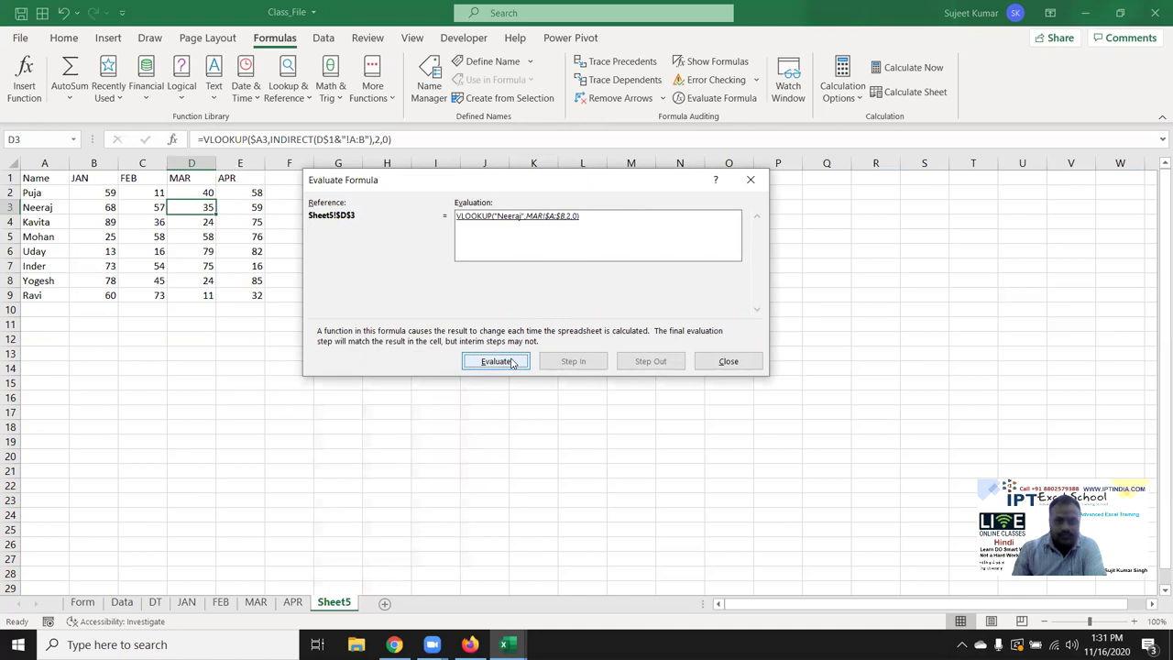
click(511, 363)
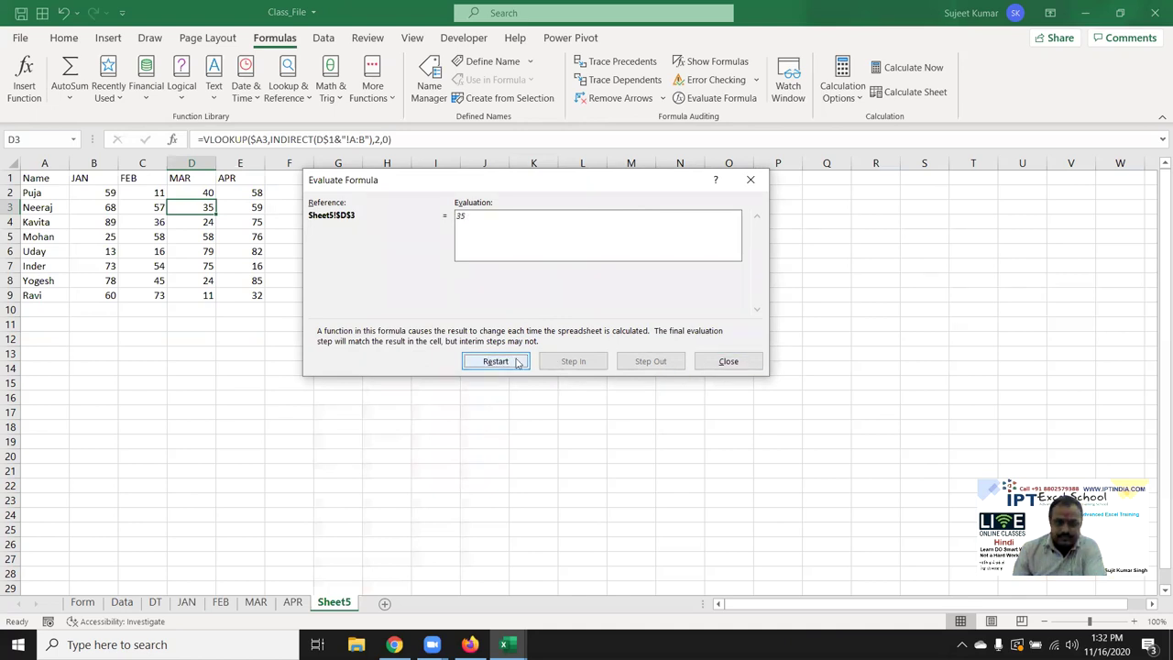
click(749, 363)
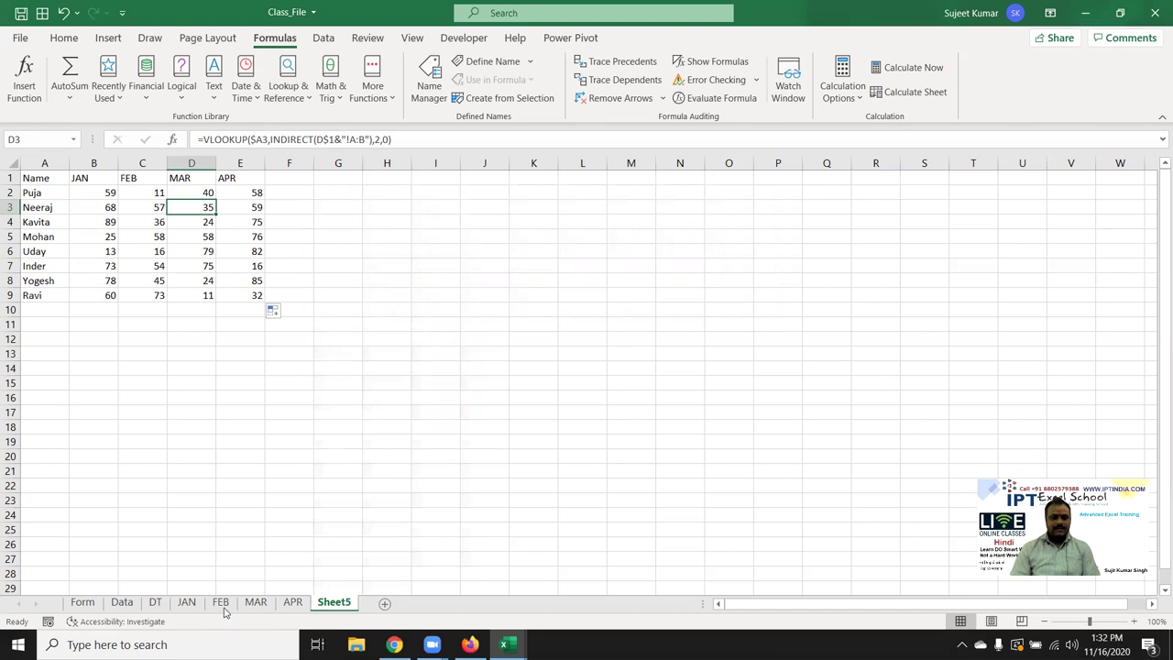
- Copy DT's Name, Product and Qty columns into a new sheet
click(155, 605)
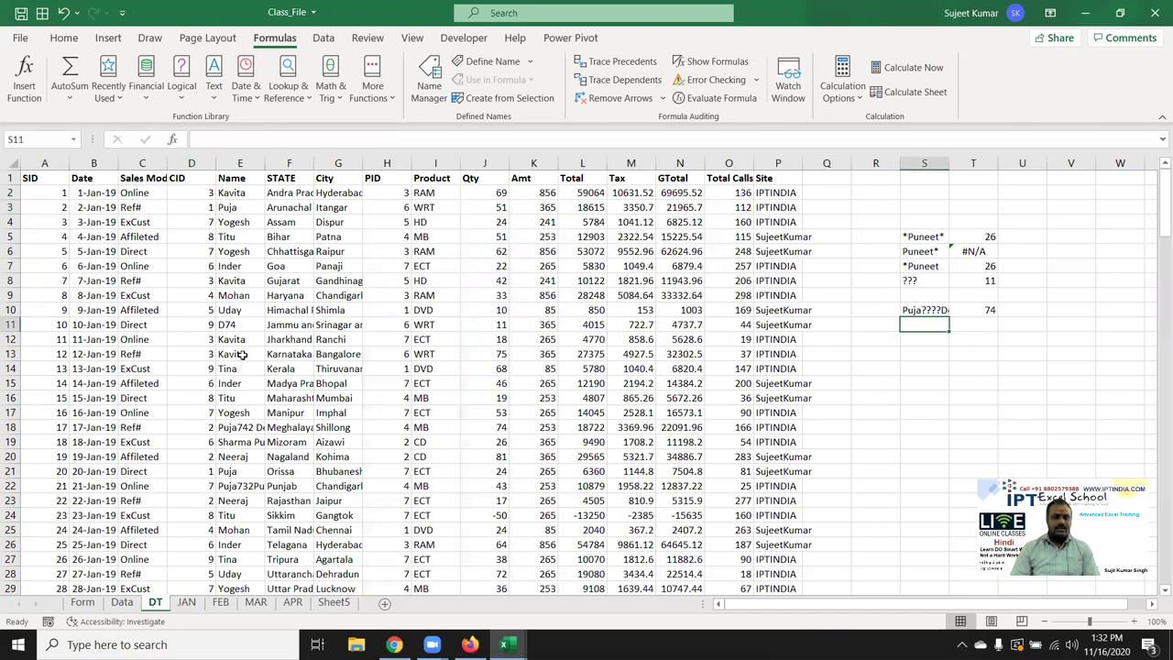
click(304, 250)
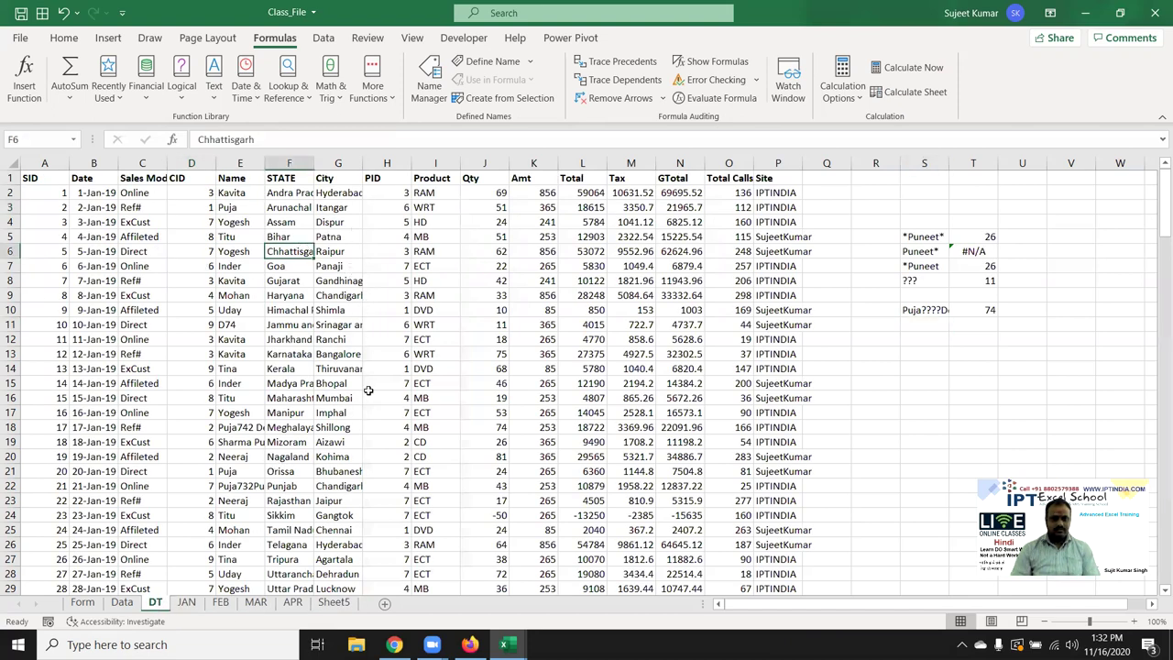
click(233, 163)
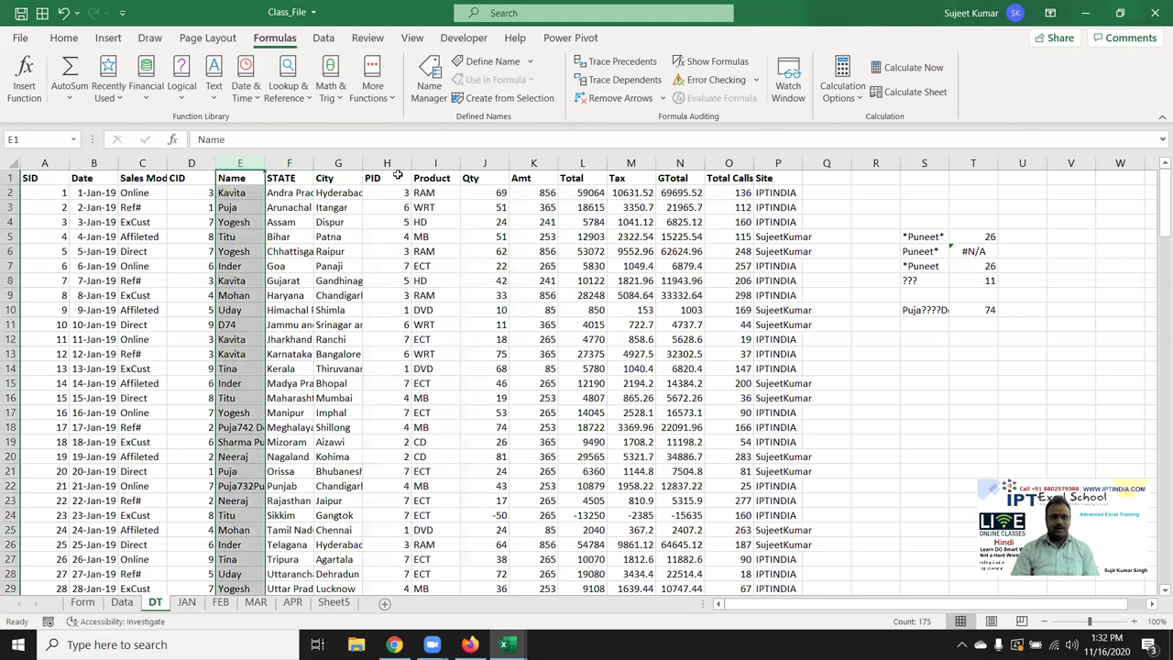
ctrl+click(435, 163)
ctrl+click(481, 163)
key(ctrl+c)
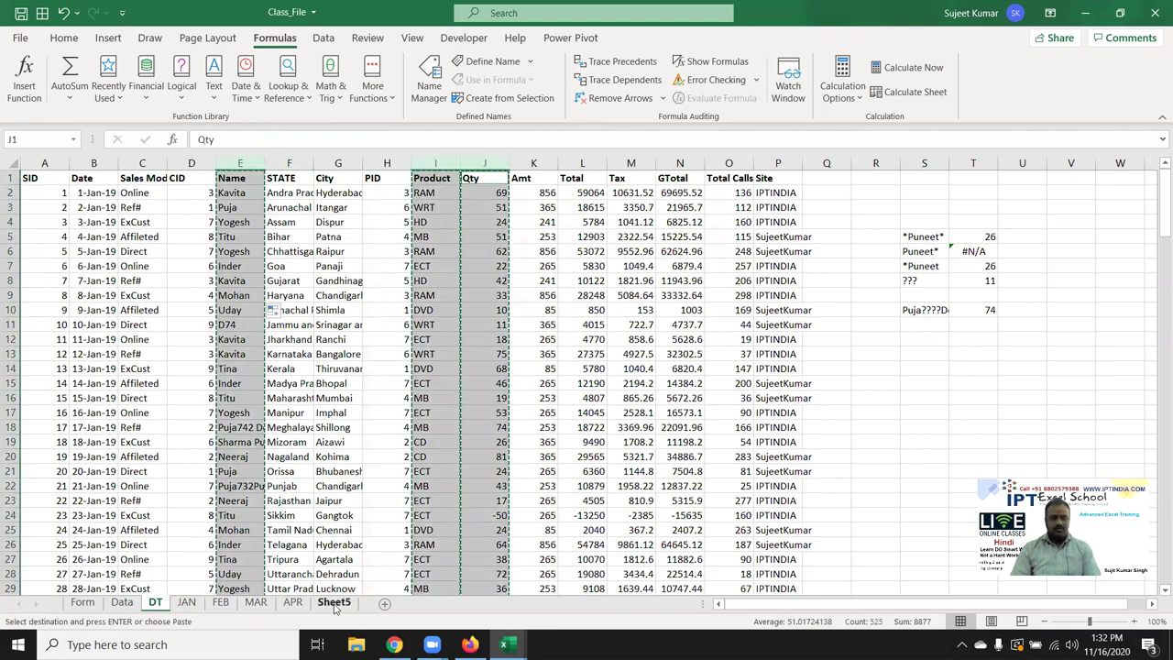
click(334, 602)
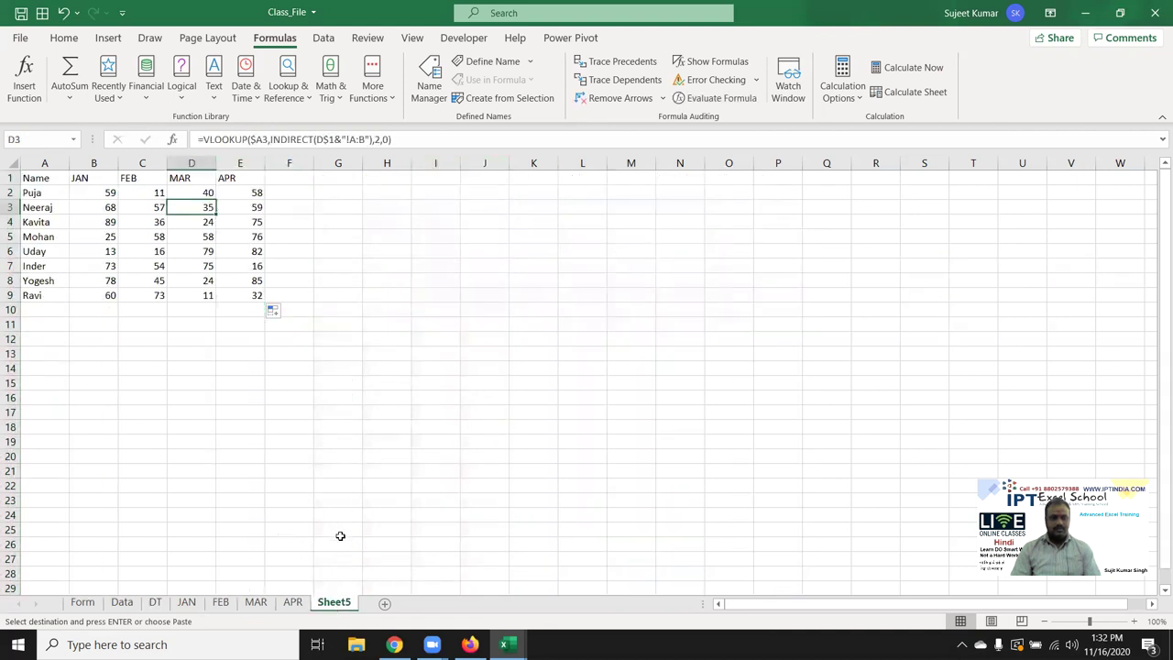
click(385, 602)
key(ctrl+v)
click(302, 282)
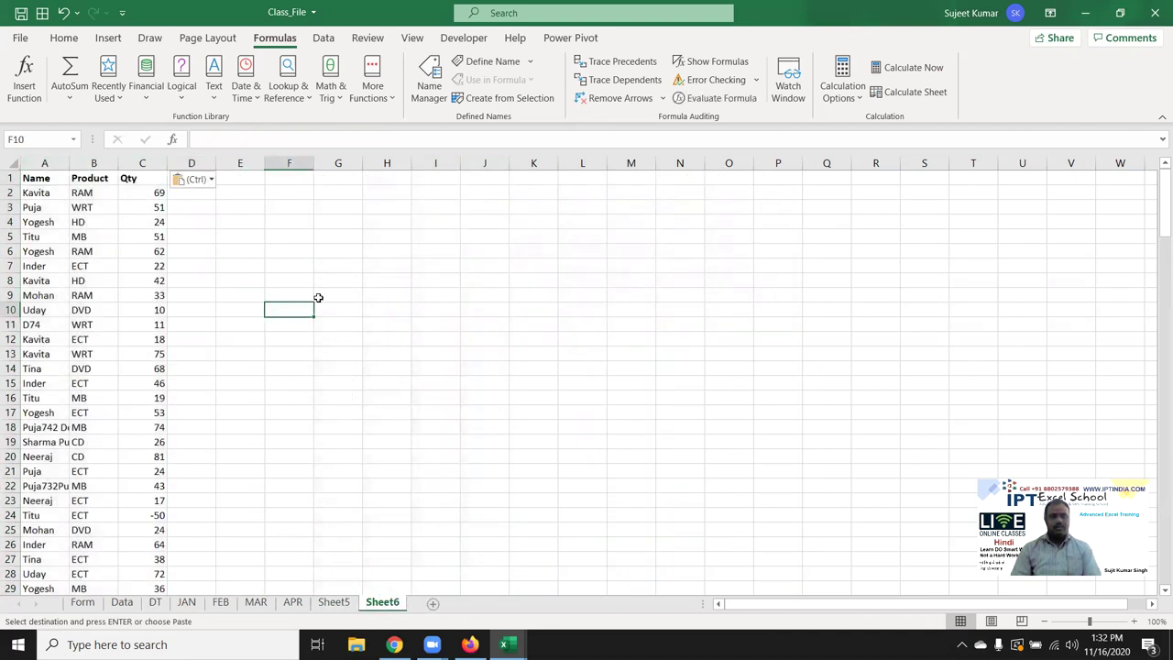
- Enter lookup criteria Puja in H8 and ECT in I8
click(367, 280)
text(Puja)
key(ctrl+Return)
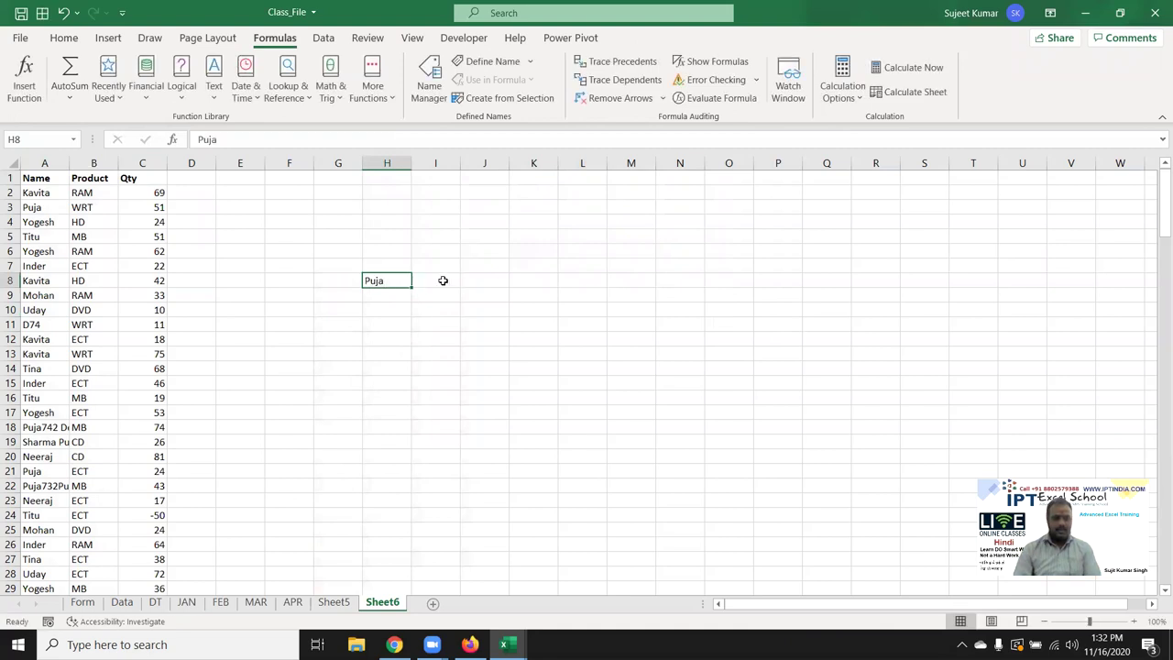
click(458, 280)
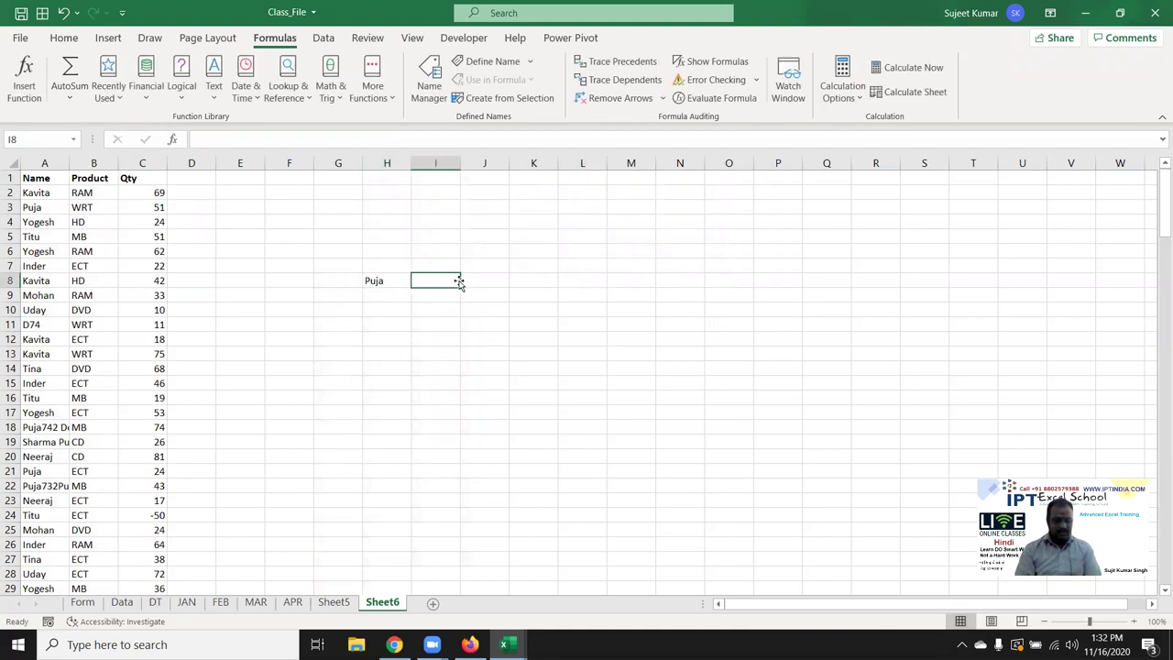
text(ECT)
key(Tab)
- Add a Sales heading in J7 and insert a blank column A before the data
key(Up)
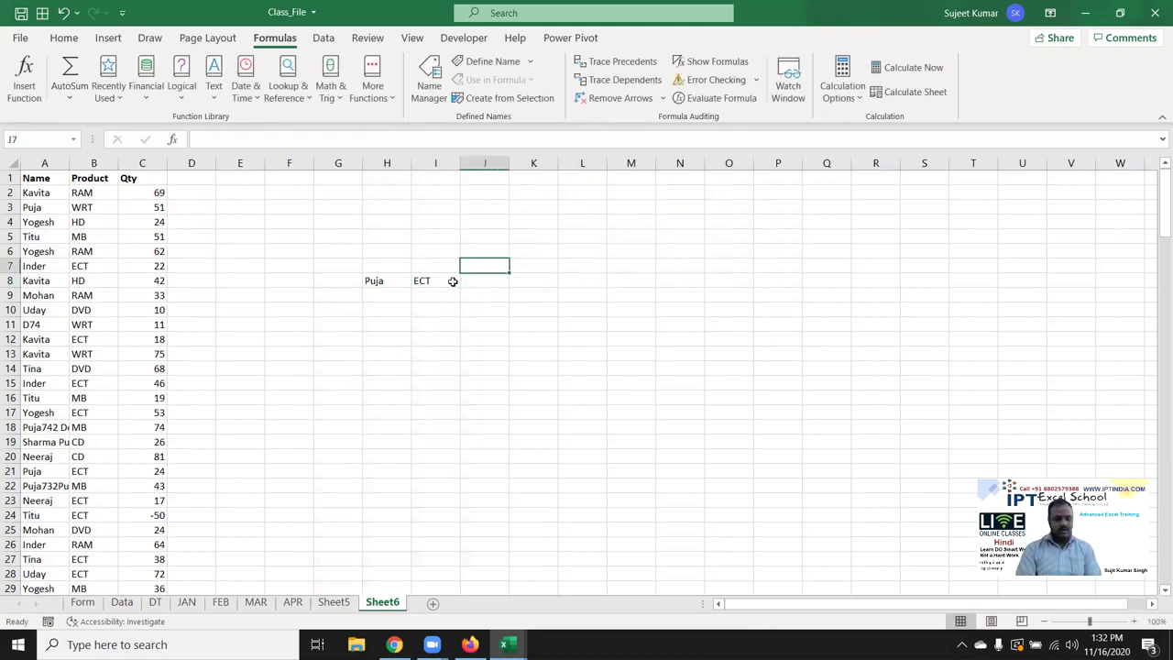
text(SA;es)
key(Return)
key(Up)
text(Sale)
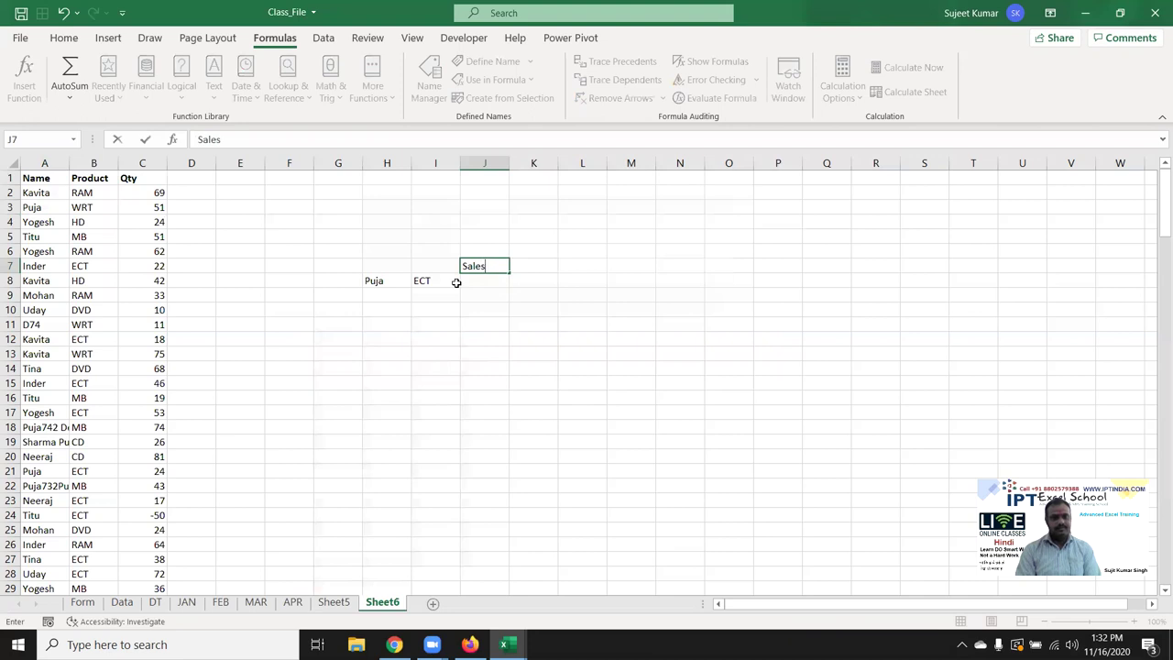
text(s)
key(Return)
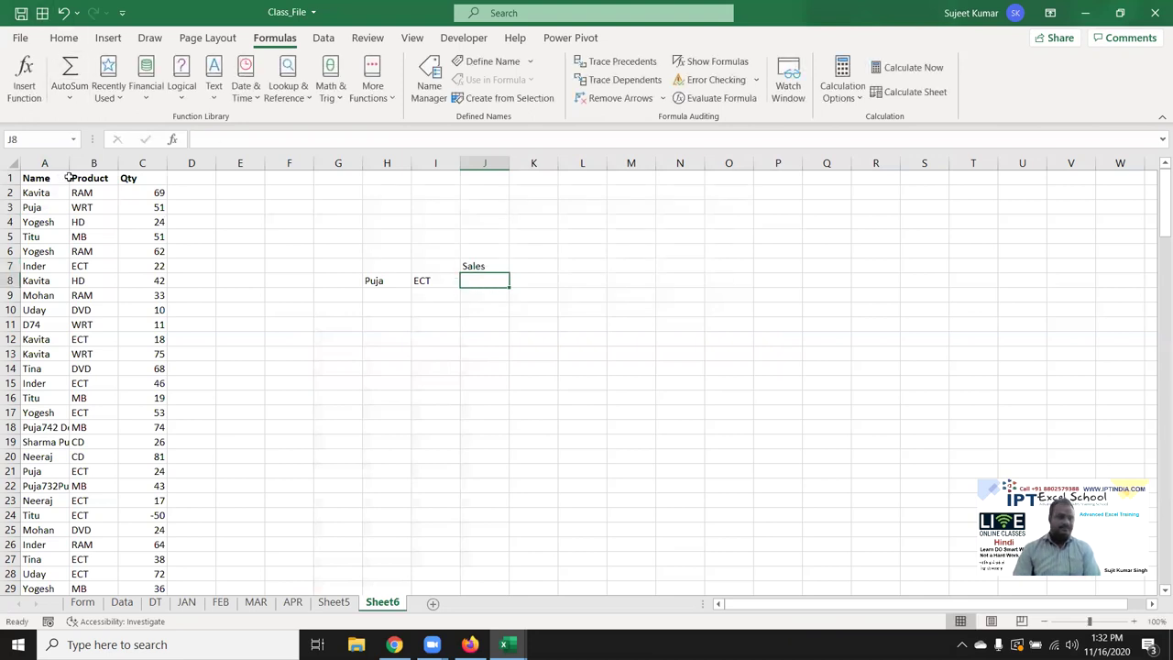
click(61, 159)
key(ctrl+shift+plus)
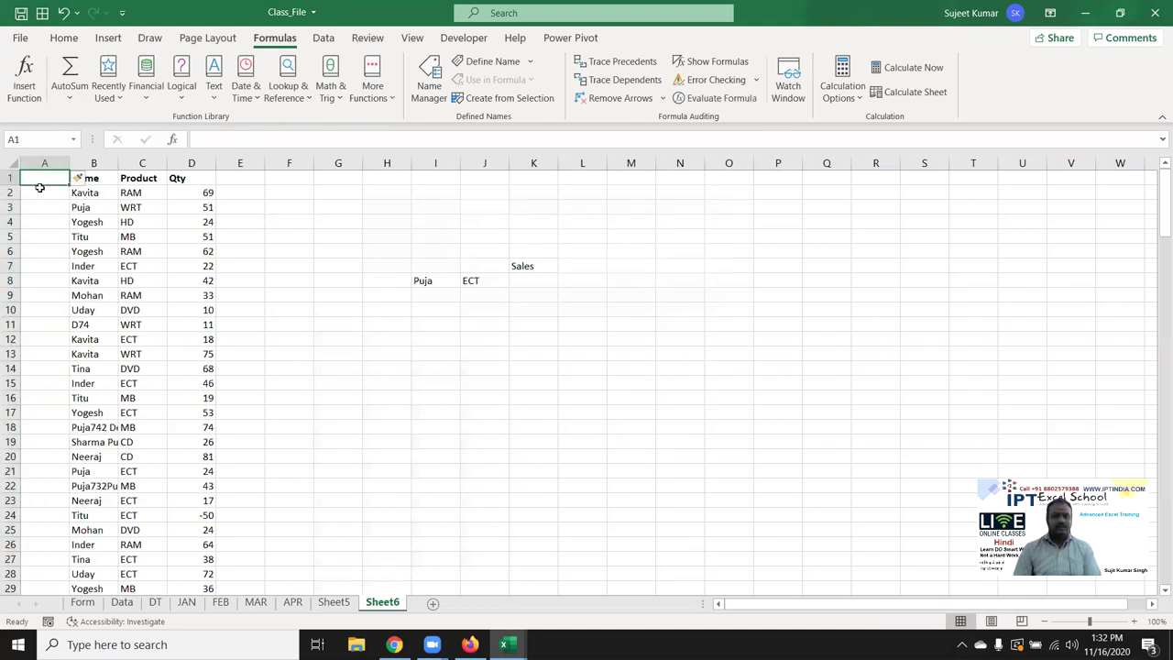
- Enter =B2&"-"&C2 in A2 and fill the Name-Product key down column A
click(40, 190)
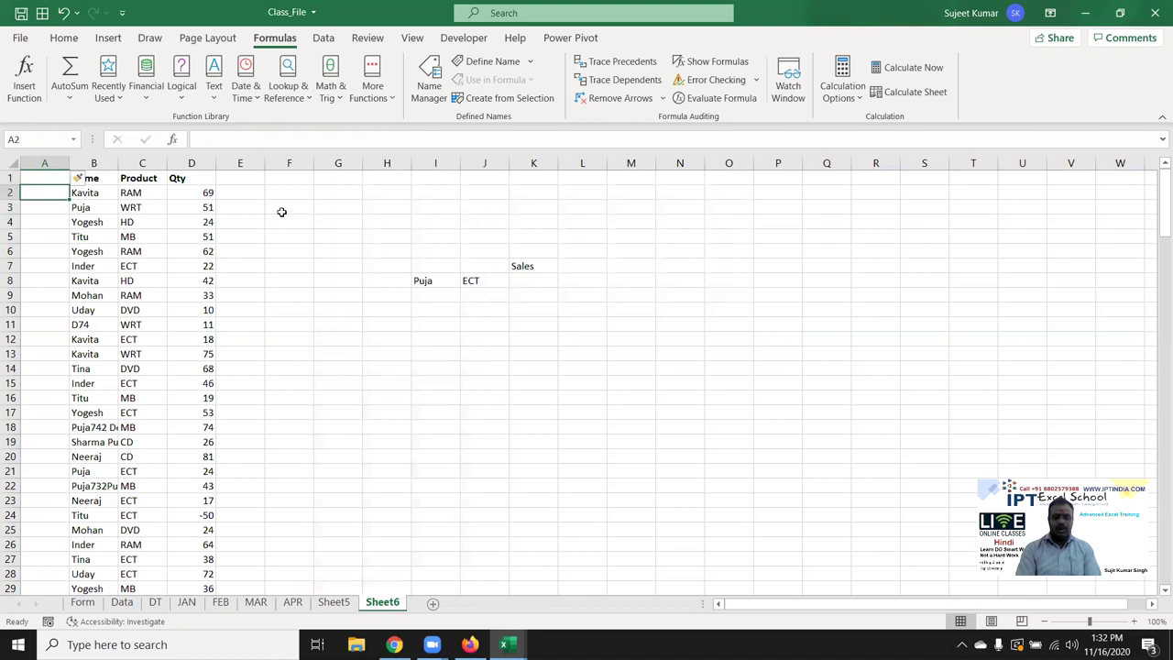
text(=)
key(Right)
key(Right)
key(Left)
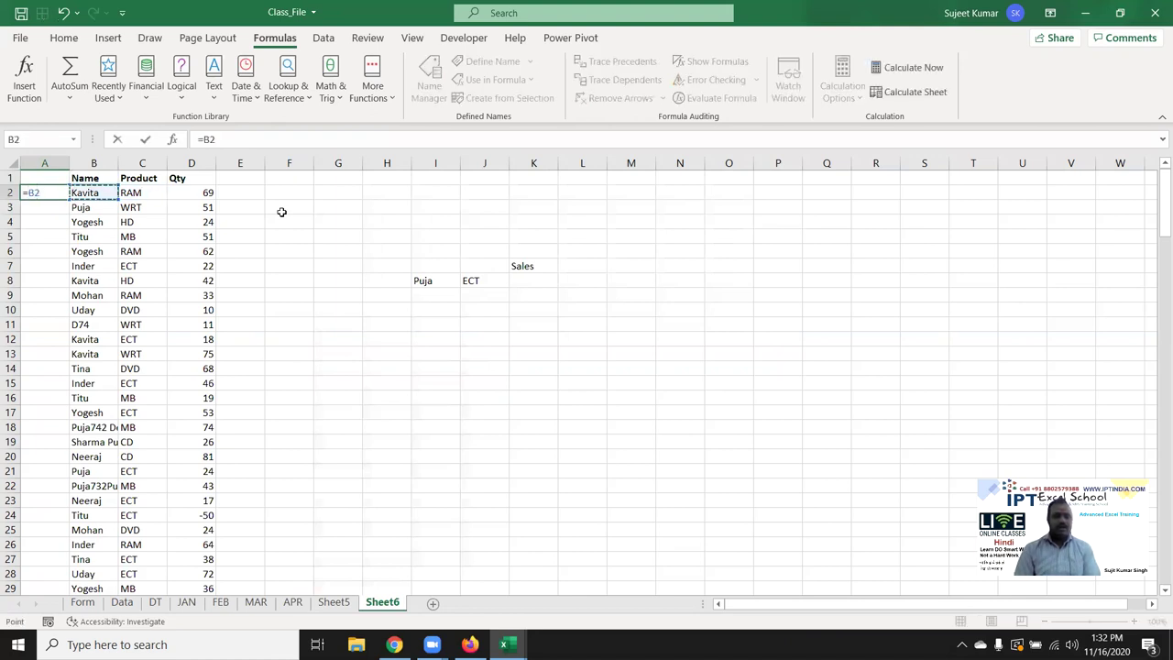
text(&)
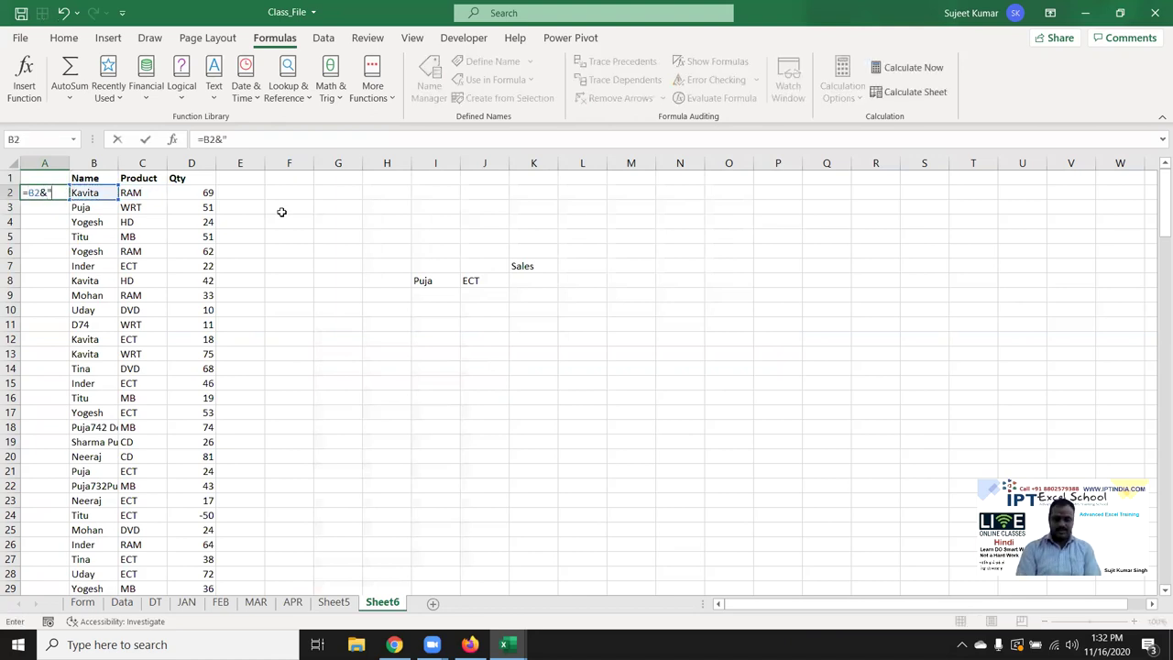
text("-"&)
key(Right)
key(Right)
key(Right)
key(Left)
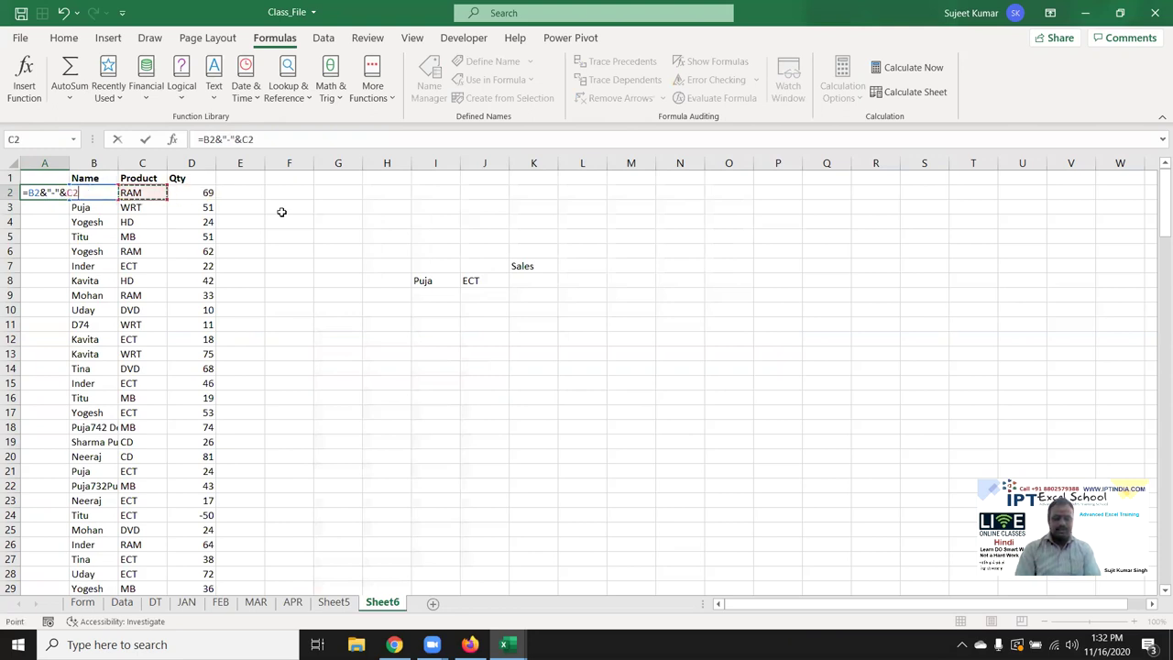
key(Return)
click(66, 188)
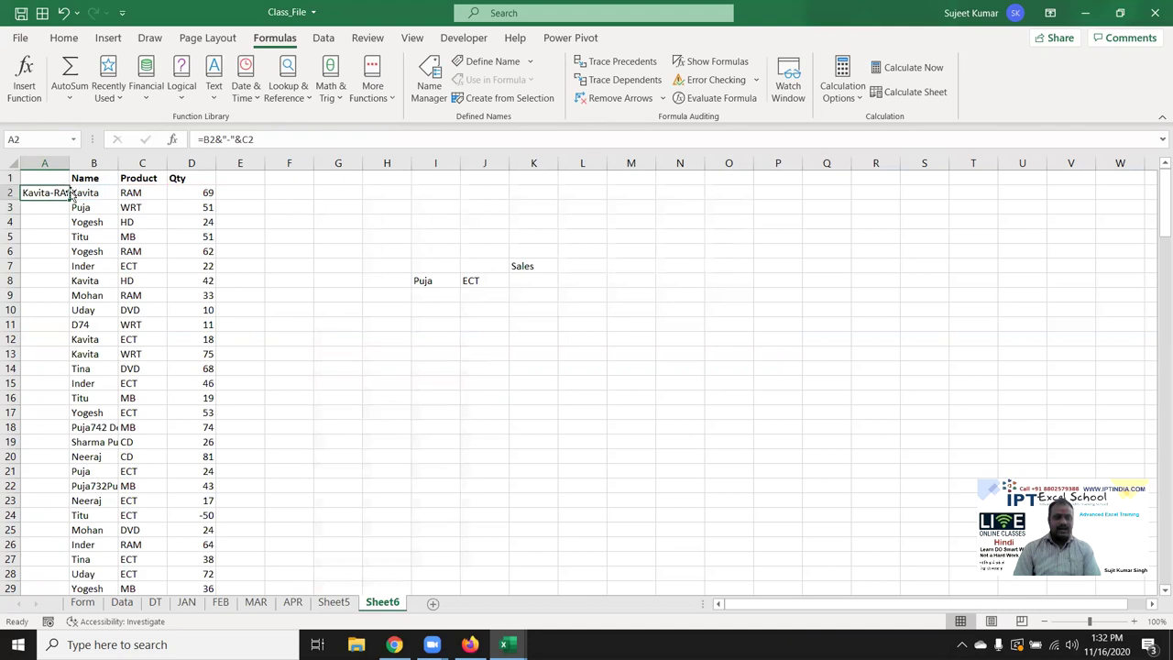
double_click(67, 196)
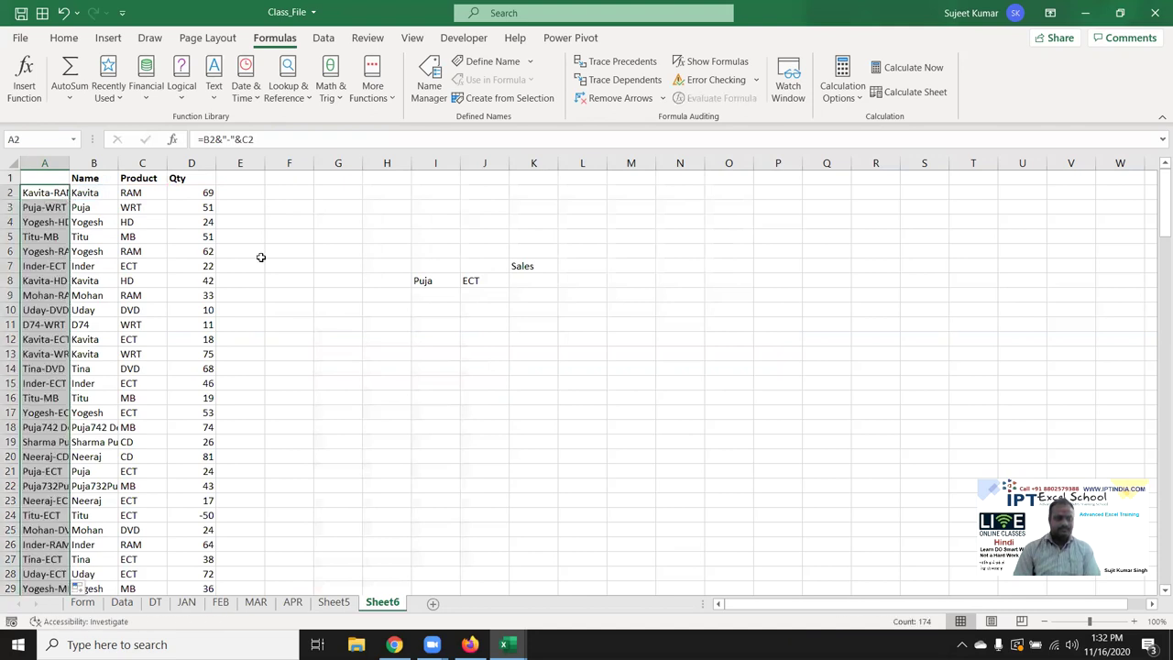
- Start a VLOOKUP formula in K8 under Sales
click(541, 286)
text(=vl)
key(Tab)
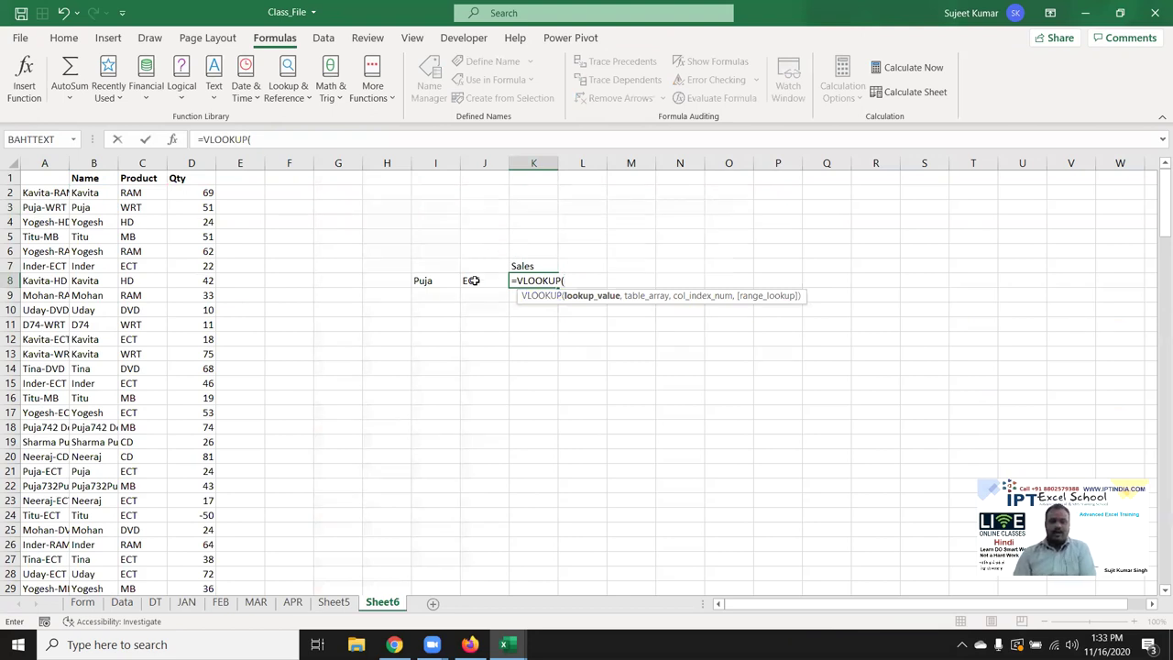
- Complete K8 as =VLOOKUP(I8&"-"&J8,A:D,4,0), returning Puja's ECT quantity of 24
click(431, 282)
text(&"-)
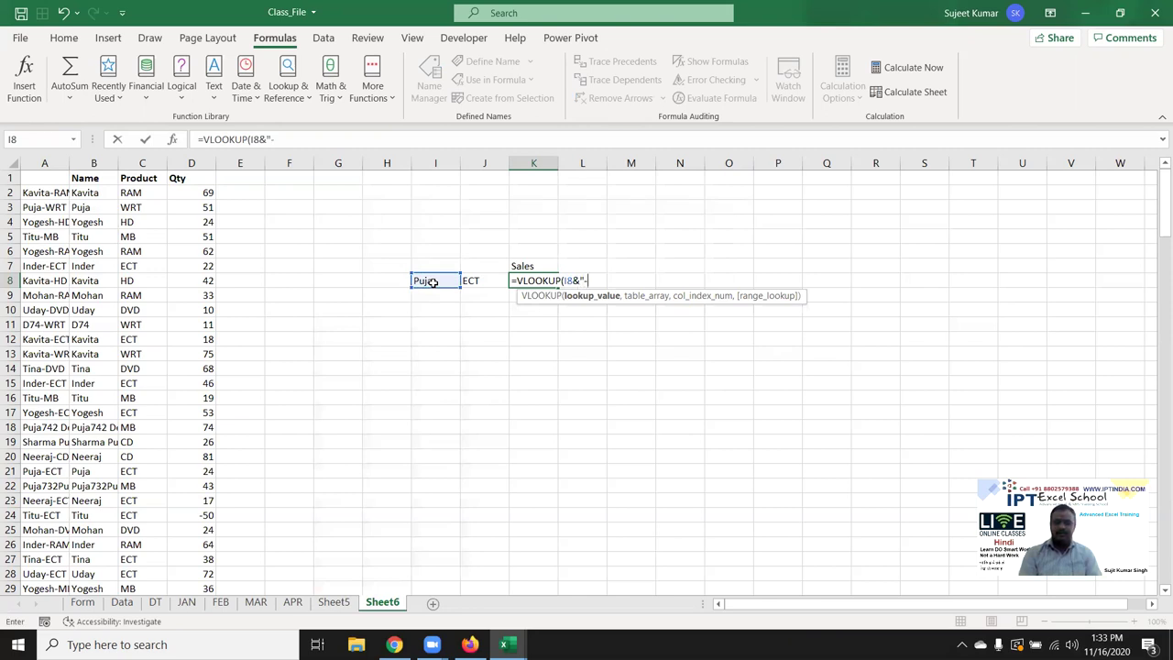
text("&)
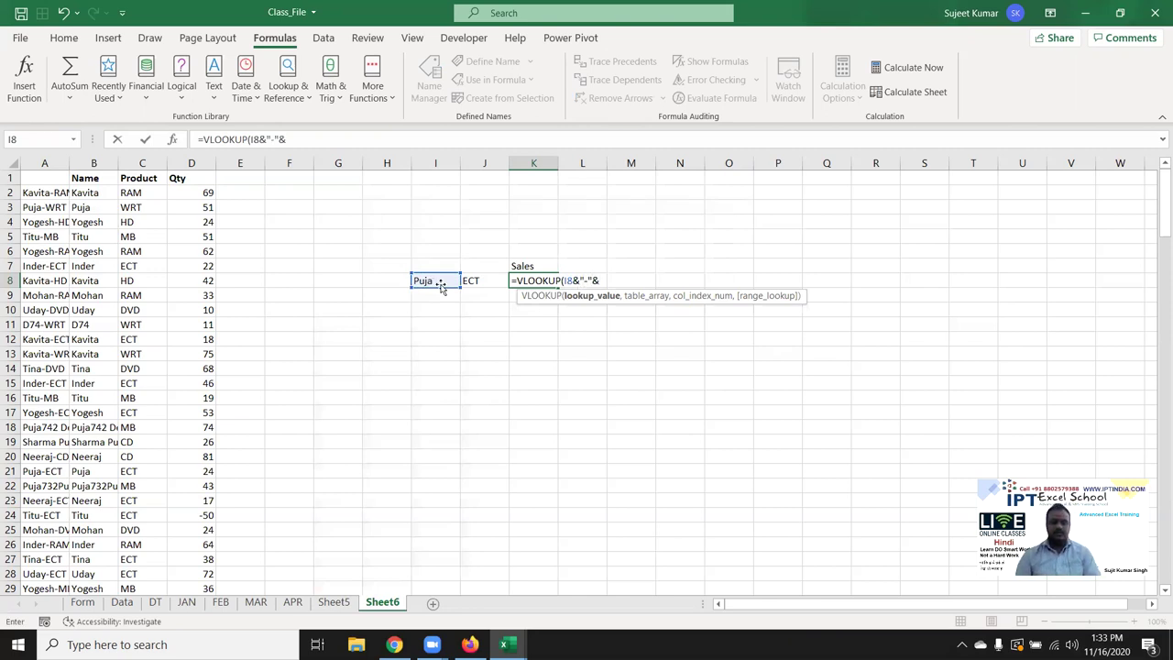
click(475, 282)
text(,)
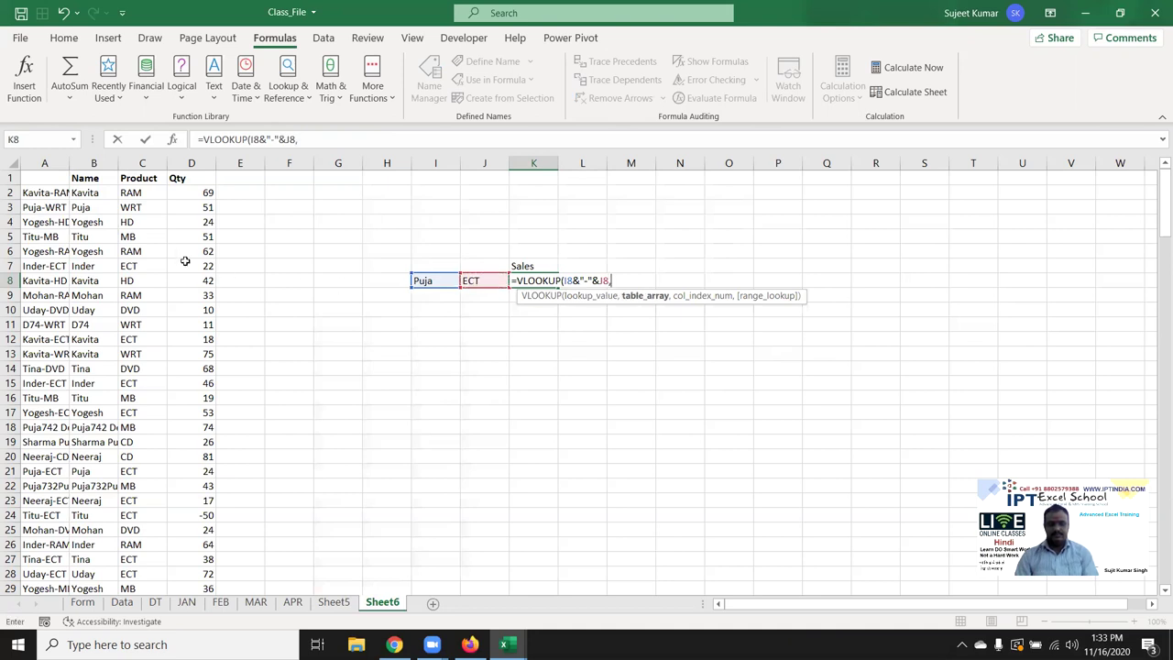
drag(44, 163, 191, 163)
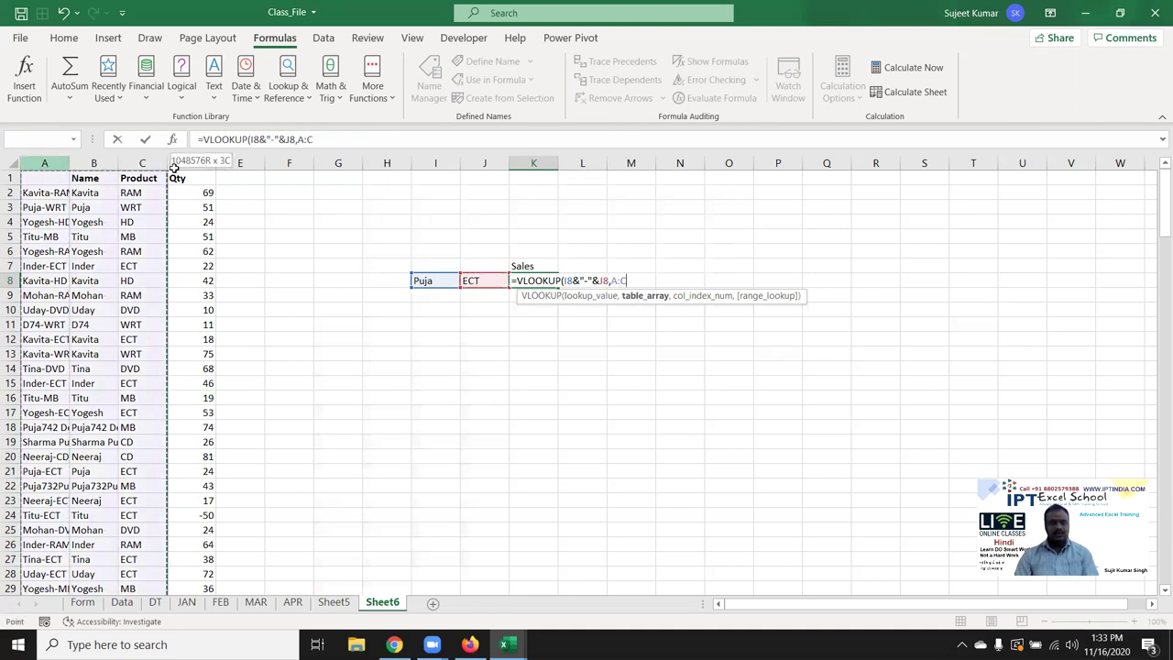
text(,4,)
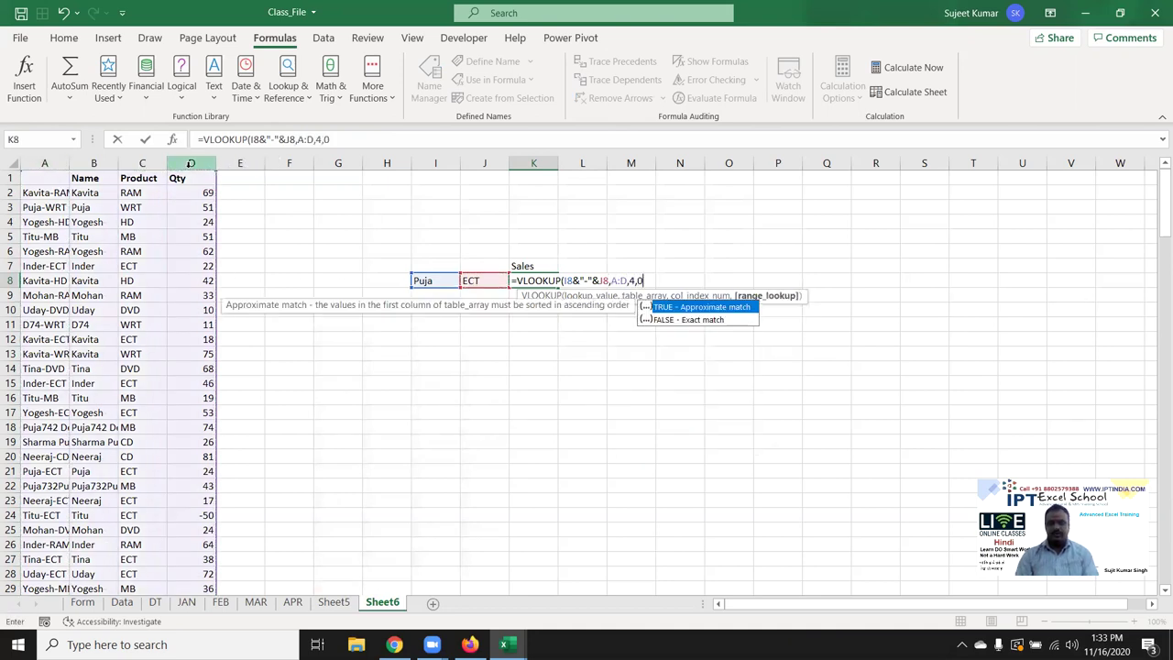
text(0)
key(Return)
key(Up)
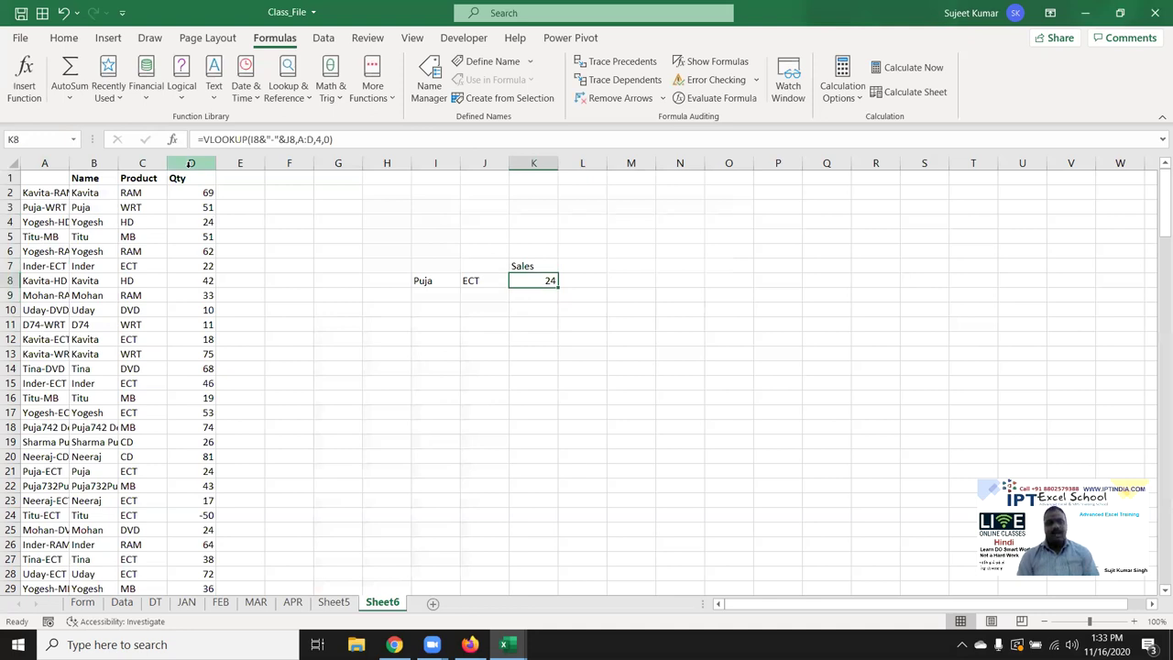